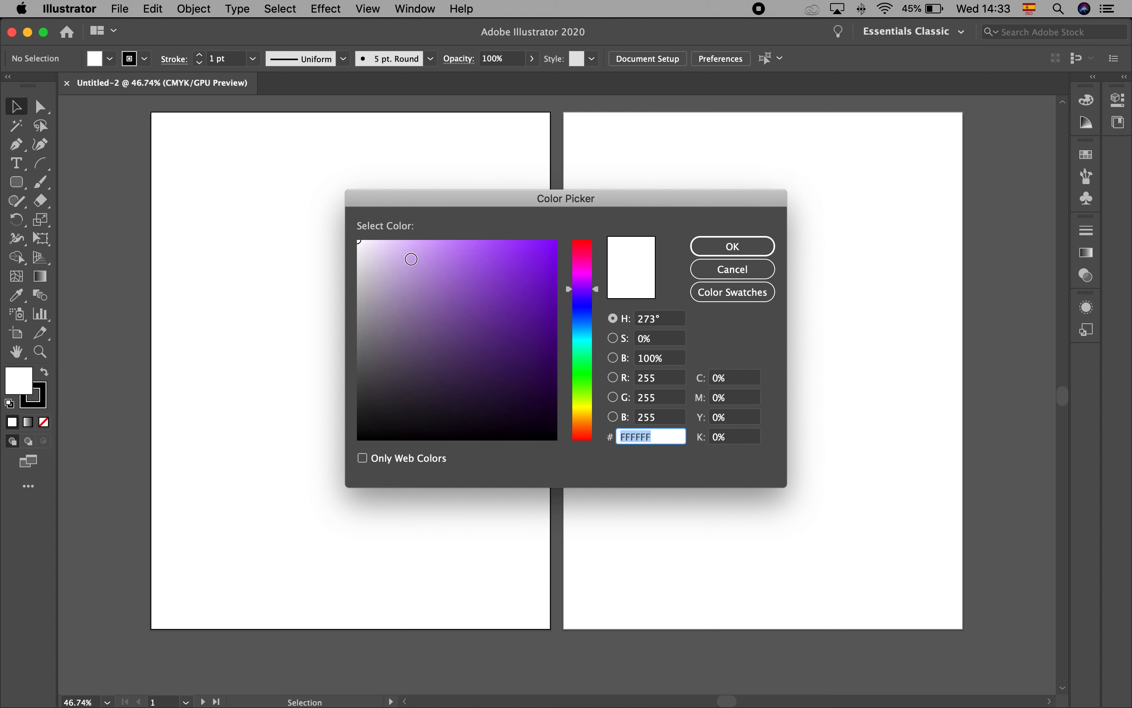
Try several purple shades in the Color Picker and set the fill to a medium purple
{"action": "left_click_drag", "start_coordinate": [379, 254], "coordinate": [413, 293]}
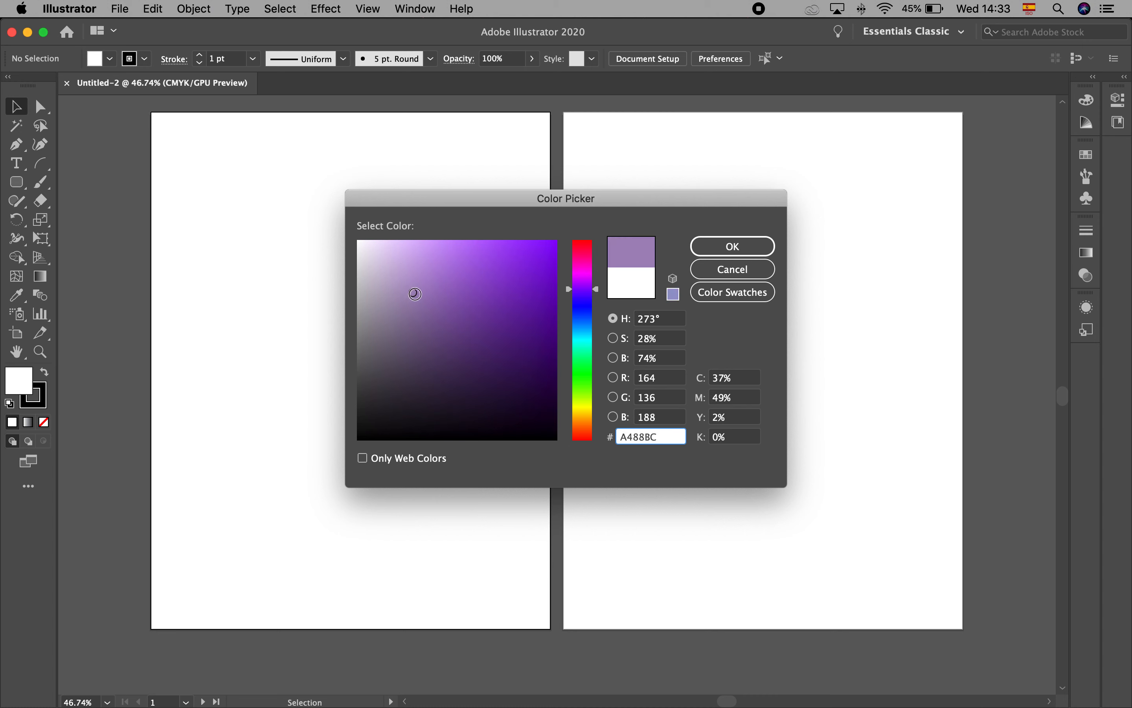
{"action": "mouse_move", "coordinate": [529, 419]}
{"action": "left_mouse_down"}
{"action": "mouse_move", "coordinate": [524, 319]}
{"action": "mouse_move", "coordinate": [459, 283]}
{"action": "left_mouse_up"}
{"action": "left_click", "coordinate": [405, 278]}
{"action": "left_click", "coordinate": [432, 354]}
{"action": "left_click", "coordinate": [498, 281]}
{"action": "left_click", "coordinate": [419, 270]}
{"action": "left_click", "coordinate": [462, 374]}
{"action": "left_click", "coordinate": [498, 380]}
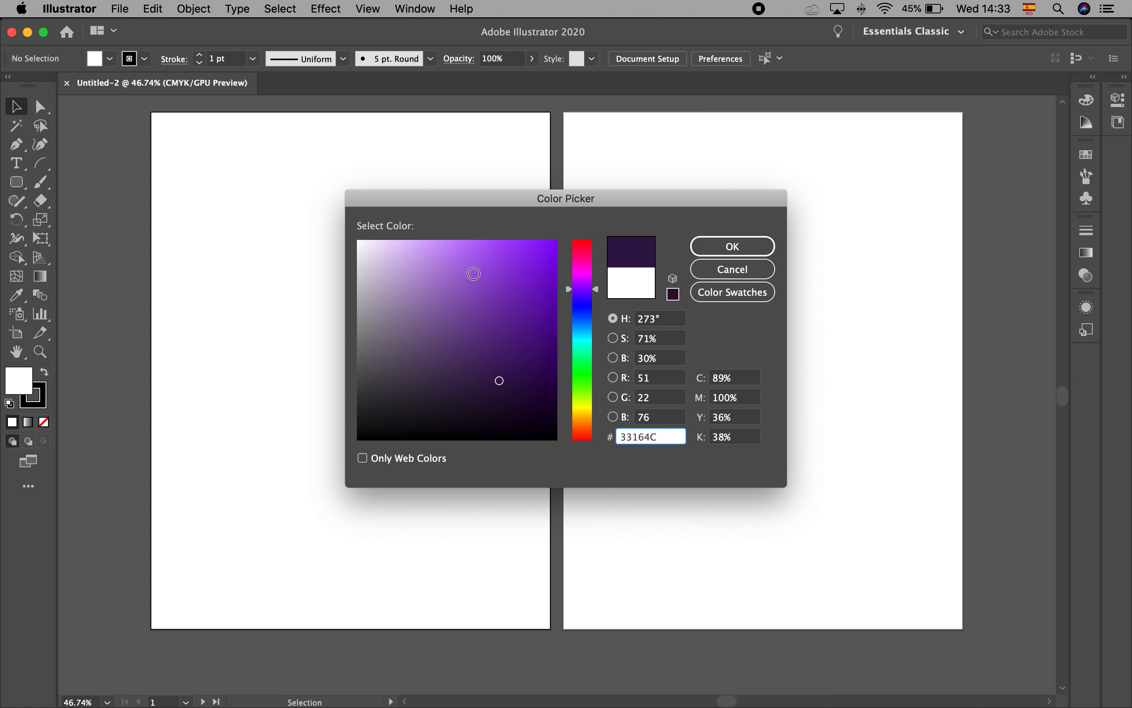
{"action": "left_click", "coordinate": [474, 273]}
{"action": "left_click", "coordinate": [715, 245]}
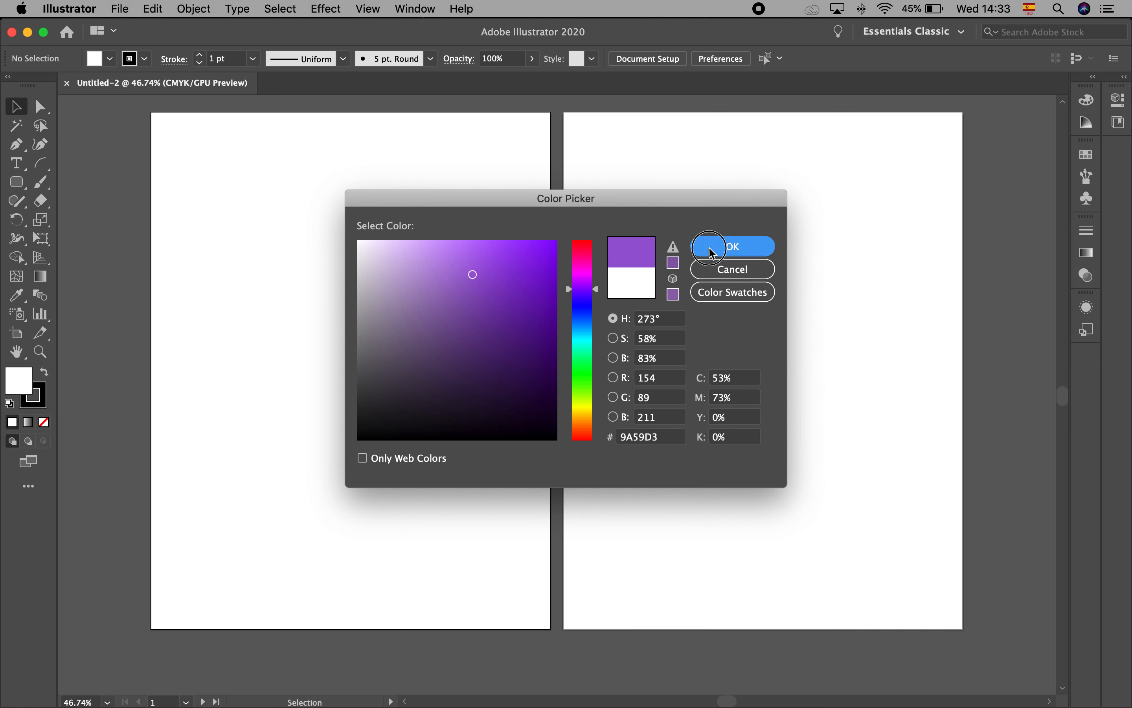
Enlarge the fill swatches list so all of its swatches fit without scrolling
{"action": "left_click", "coordinate": [110, 58]}
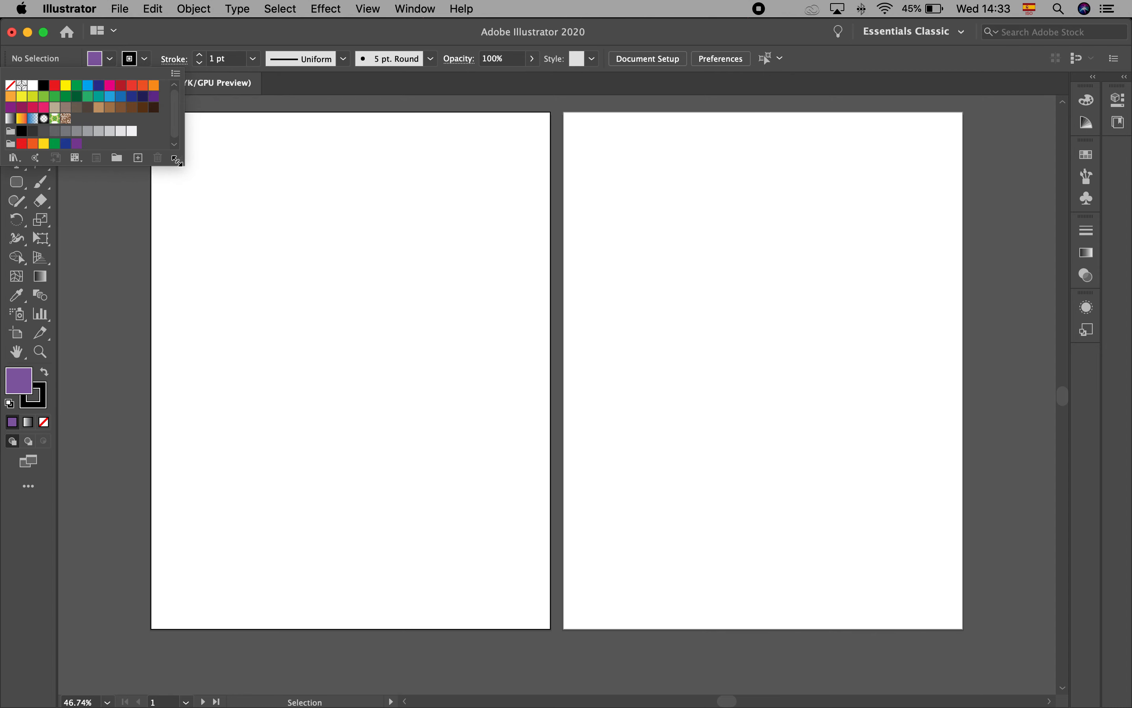
{"action": "left_click_drag", "start_coordinate": [178, 162], "coordinate": [226, 292]}
{"action": "left_click", "coordinate": [286, 236]}
Draw a purple circle with the Ellipse tool near the upper-left corner of the first artboard
{"action": "left_click", "coordinate": [17, 183]}
{"action": "left_click_drag", "start_coordinate": [17, 182], "coordinate": [81, 221]}
{"action": "left_click_drag", "start_coordinate": [222, 162], "coordinate": [286, 226]}
{"action": "left_click", "coordinate": [15, 106]}
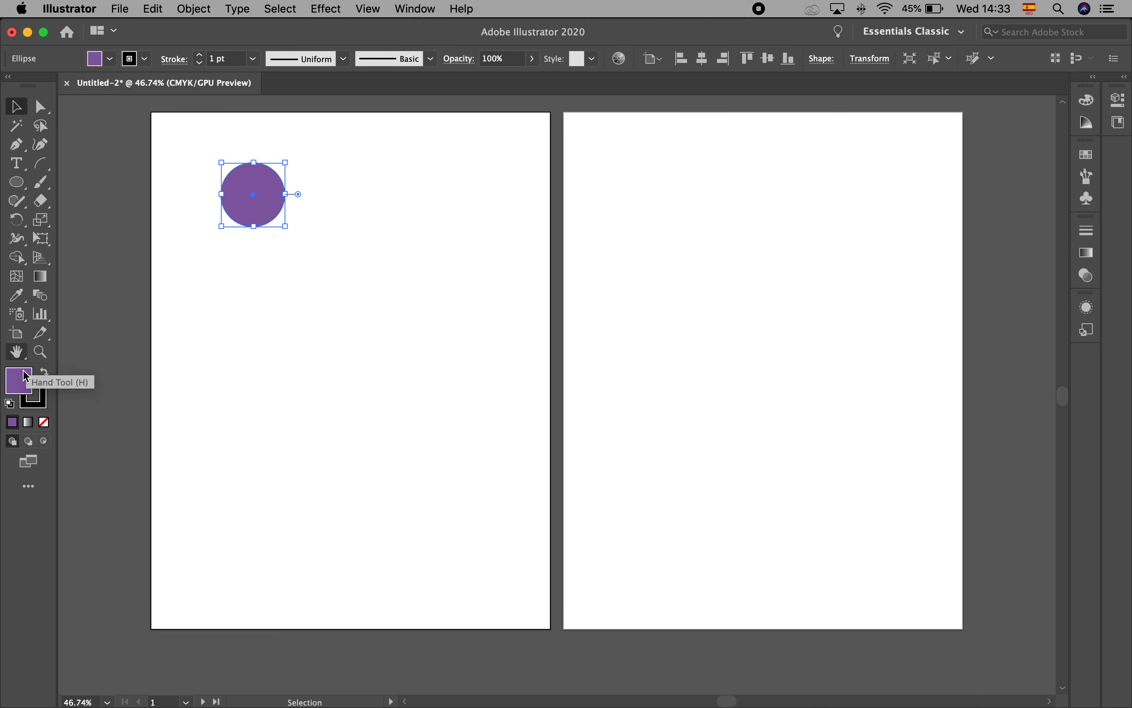
Duplicate the circle across and down the first artboard to form a grid of four columns and five rows
{"action": "left_click_drag", "start_coordinate": [270, 211], "coordinate": [417, 210]}
{"action": "left_click_drag", "start_coordinate": [416, 210], "coordinate": [490, 209]}
{"action": "left_click_drag", "start_coordinate": [475, 253], "coordinate": [487, 536]}
{"action": "left_click", "coordinate": [610, 466]}
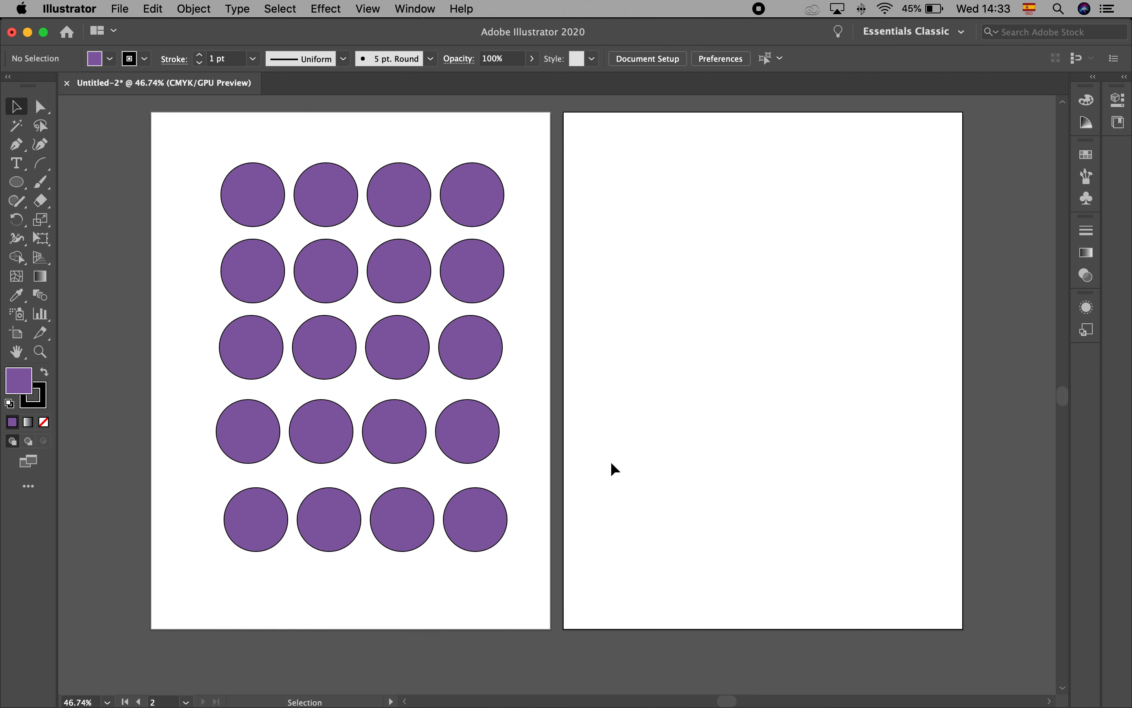
Fill the second circle of the top row with the green swatch
{"action": "left_click", "coordinate": [313, 178]}
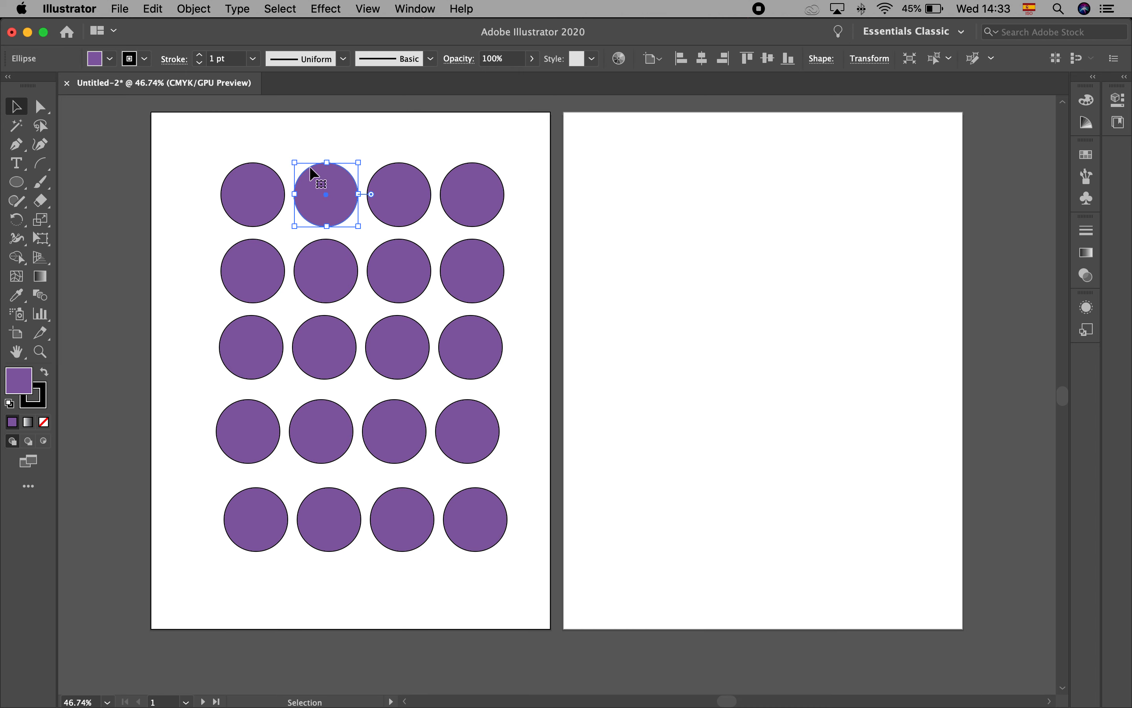
{"action": "left_click", "coordinate": [112, 59]}
{"action": "left_click", "coordinate": [87, 101]}
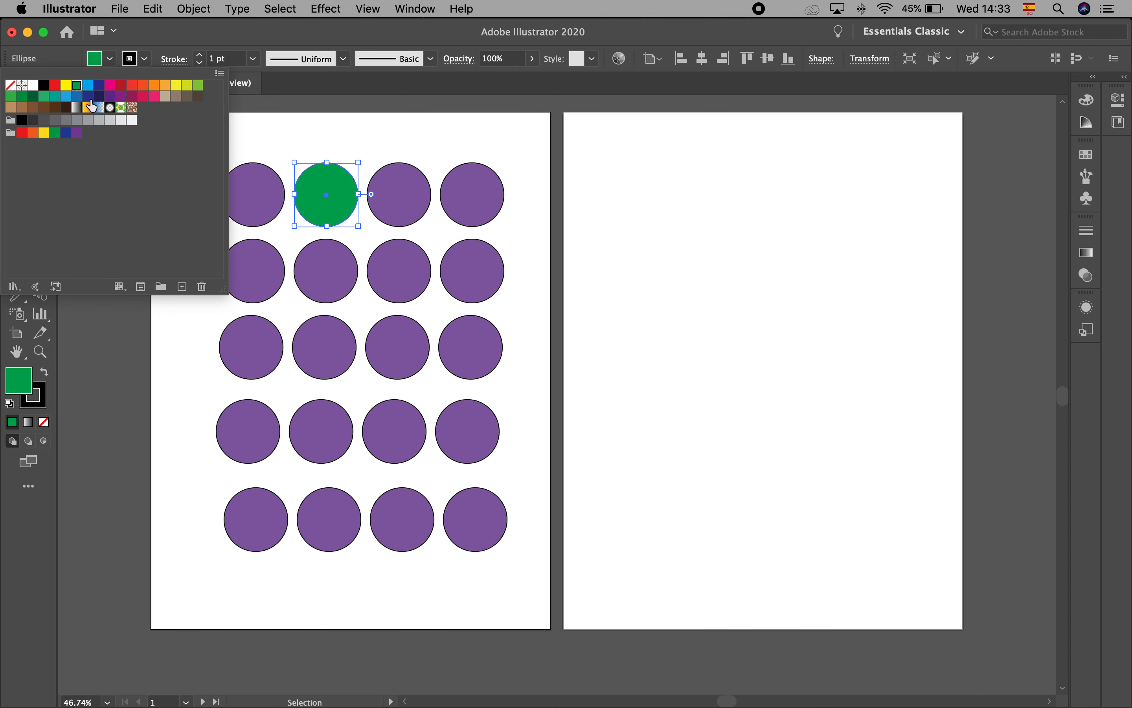
{"action": "left_click", "coordinate": [382, 133]}
Fill the third circle of the top row with the yellow-green swatch
{"action": "left_click", "coordinate": [400, 184]}
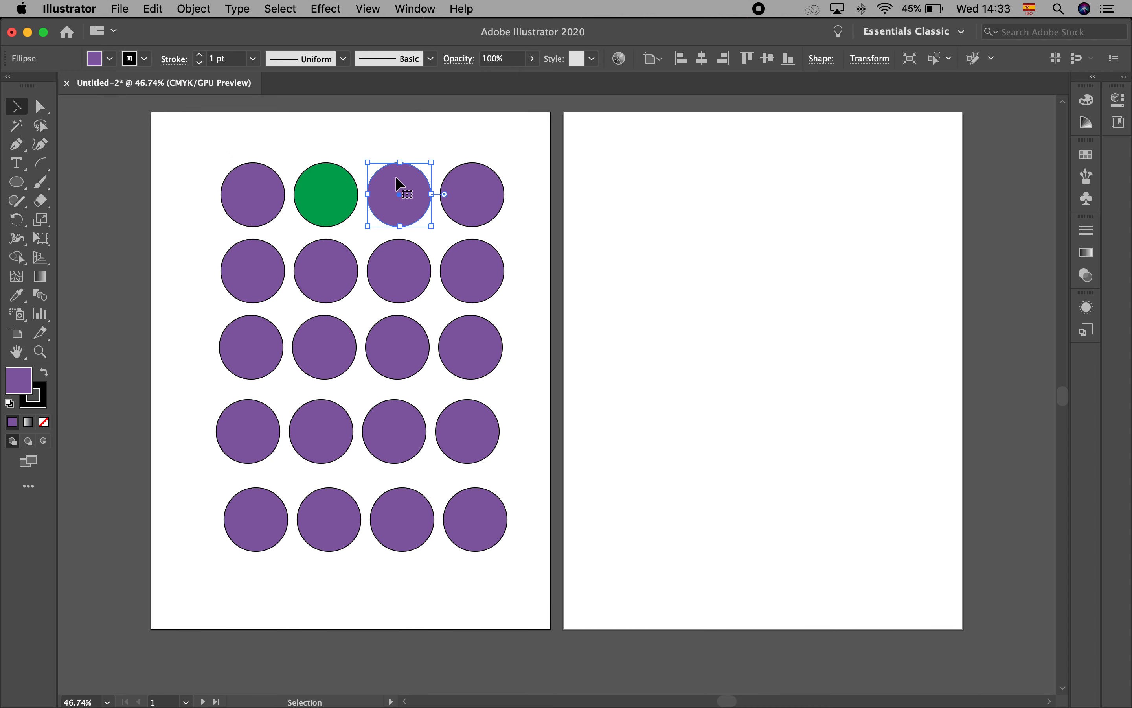
{"action": "left_click", "coordinate": [109, 58]}
{"action": "left_click", "coordinate": [188, 88]}
{"action": "left_click", "coordinate": [545, 141]}
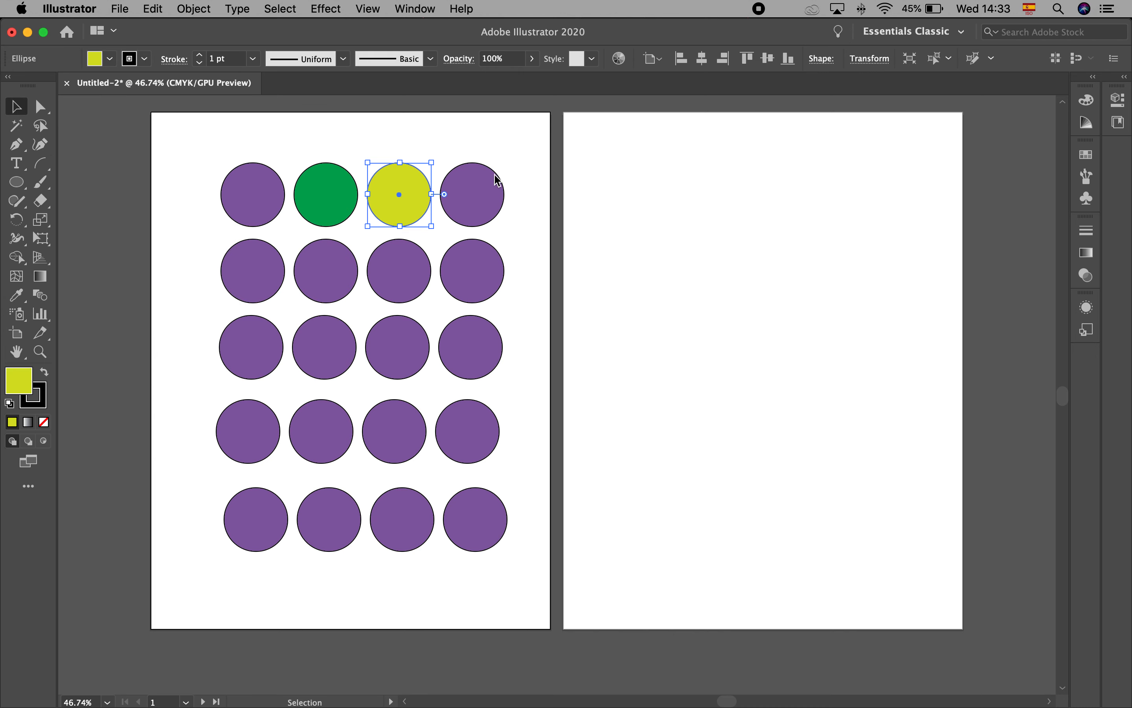
Fill the fourth circle of the top row with the magenta swatch and deselect it
{"action": "left_click", "coordinate": [477, 195]}
{"action": "left_click", "coordinate": [109, 58]}
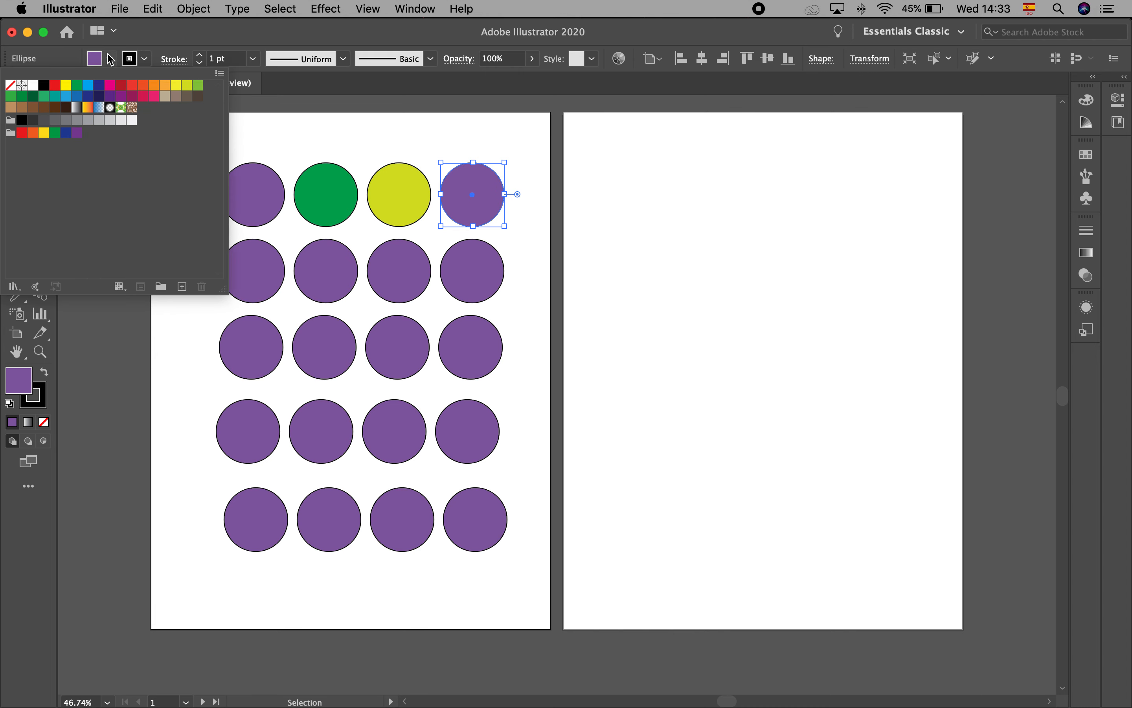
{"action": "left_click", "coordinate": [111, 86]}
{"action": "left_click", "coordinate": [706, 334]}
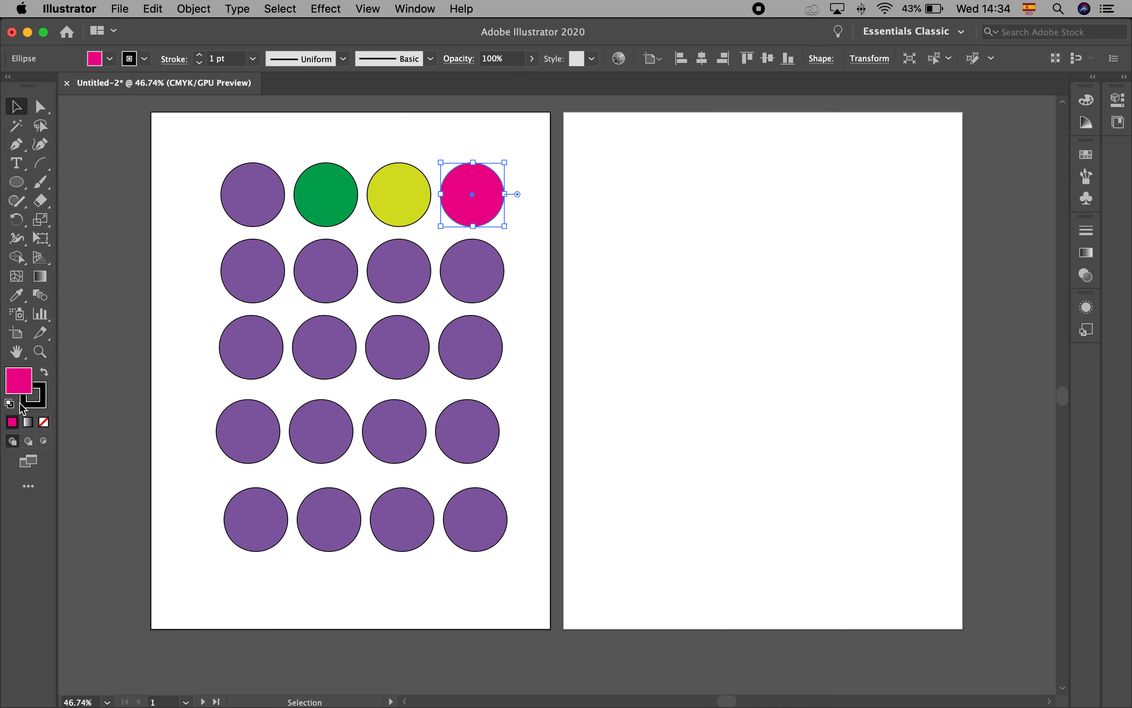
{"action": "left_click", "coordinate": [148, 358]}
Reset the second row's first circle to the default white fill and black stroke, swapping the two colors and back
{"action": "left_click", "coordinate": [270, 263]}
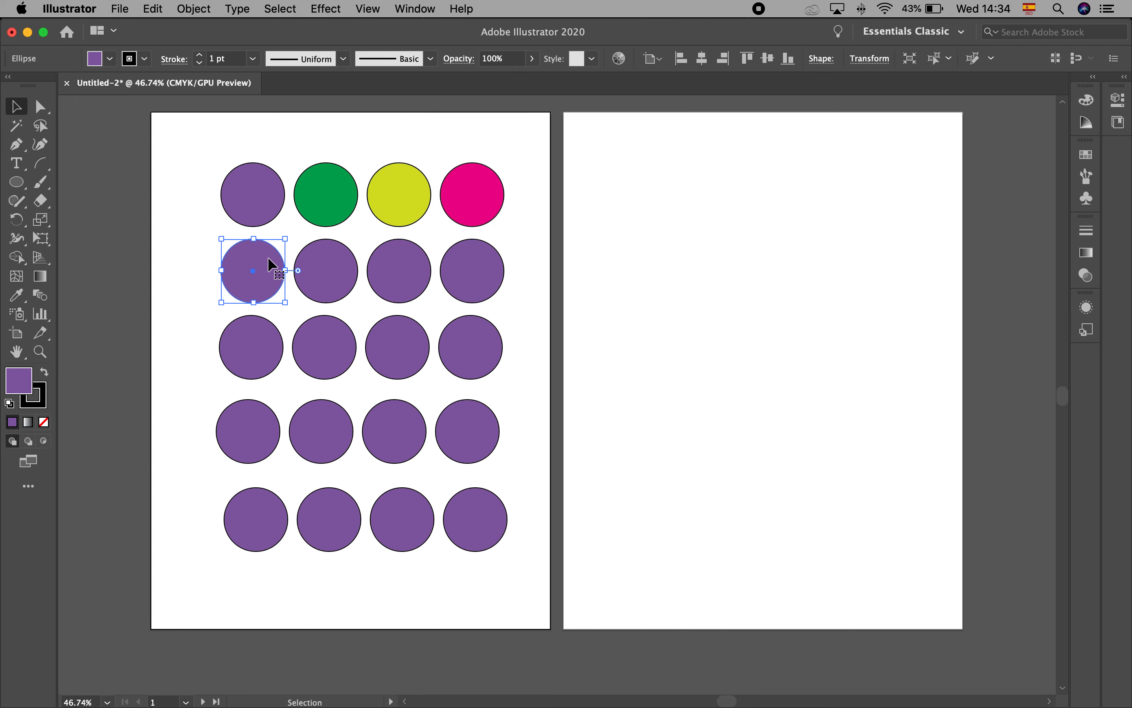
{"action": "left_click", "coordinate": [9, 405]}
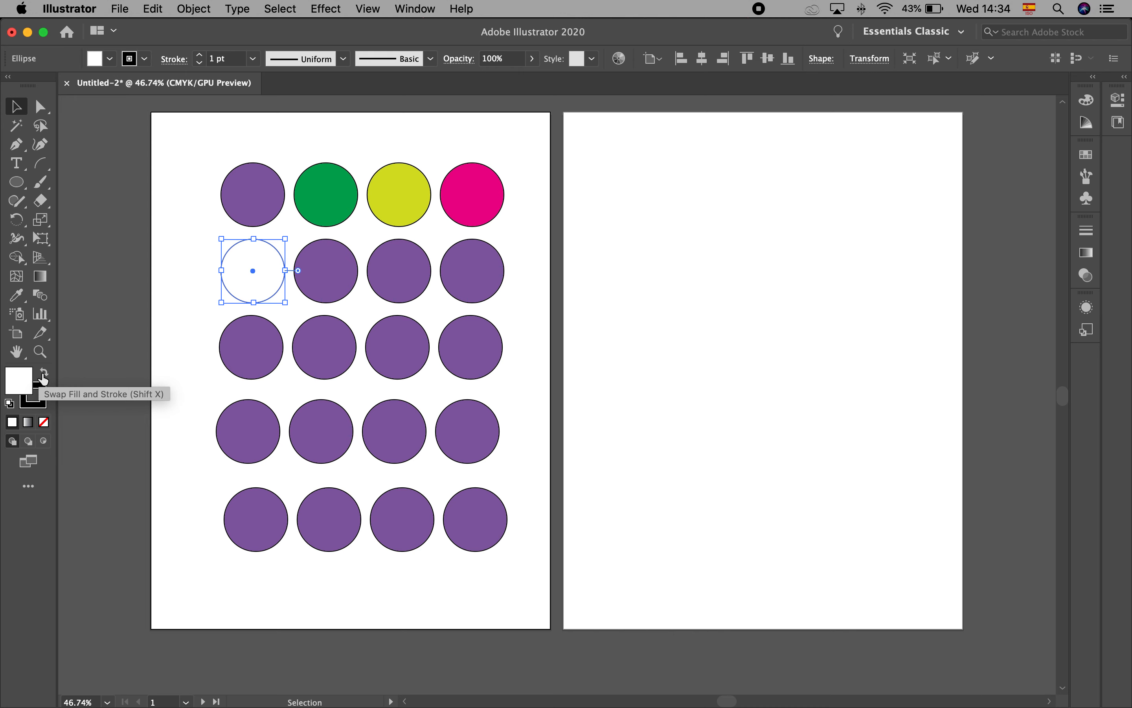
{"action": "left_click", "coordinate": [44, 378]}
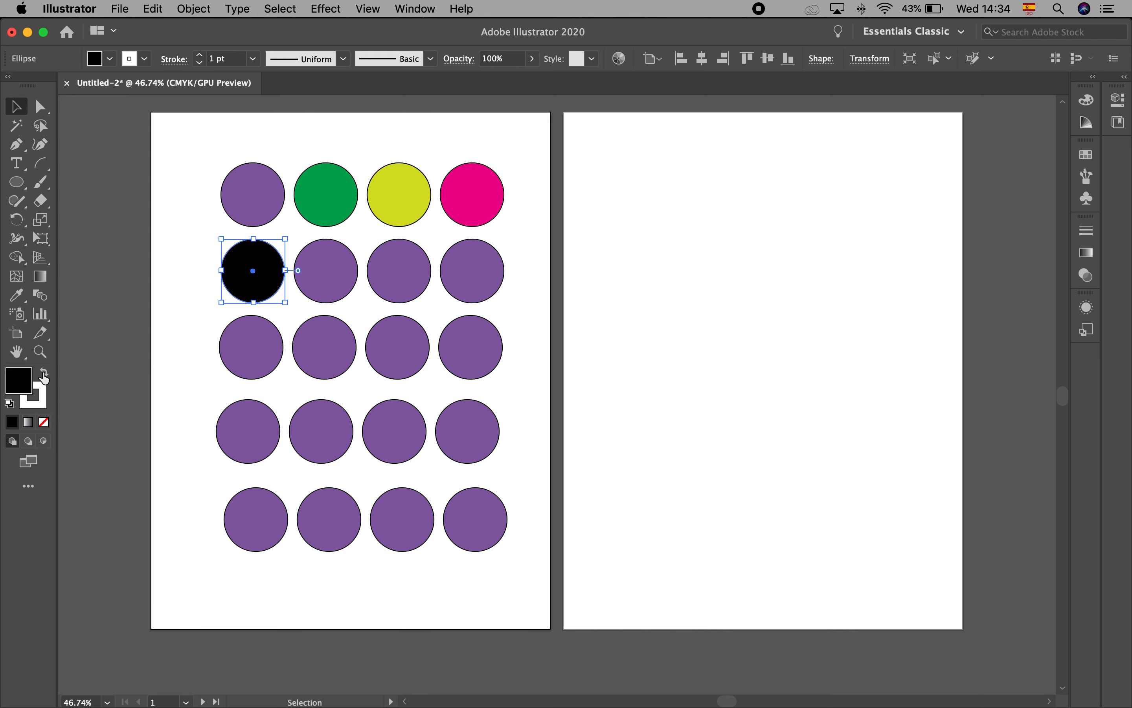
{"action": "left_click", "coordinate": [44, 378]}
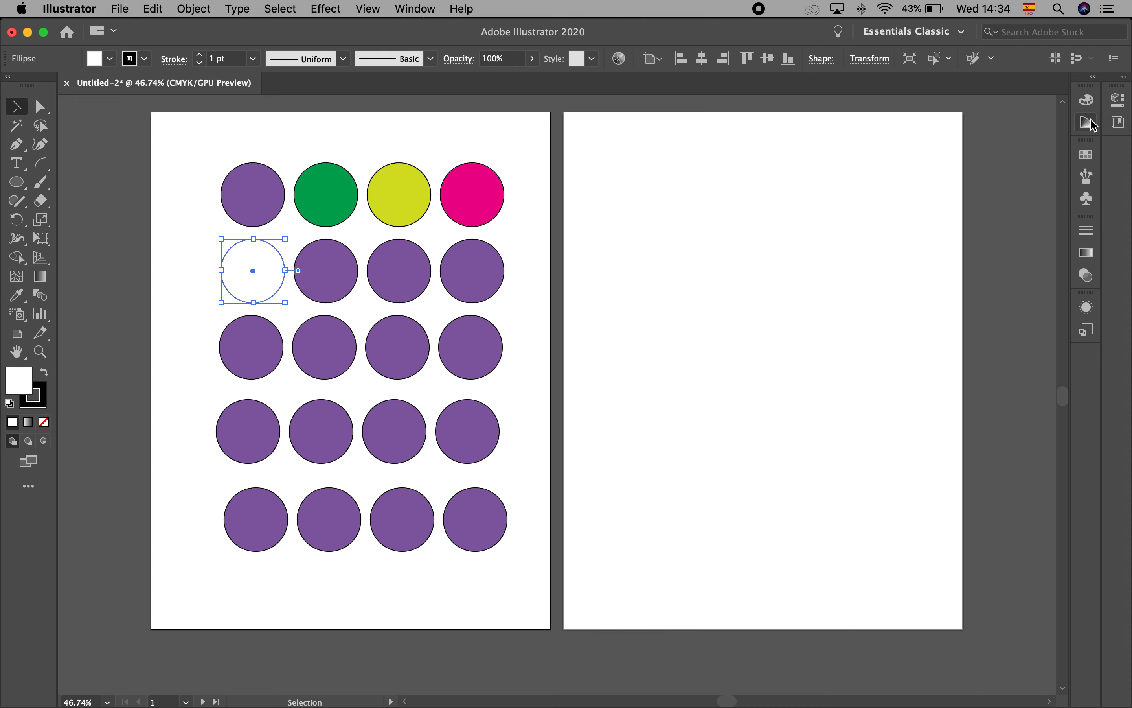
Show the Color panel with its CMYK slider options, enlarge its color spectrum and deselect the circle
{"action": "left_click", "coordinate": [1088, 104]}
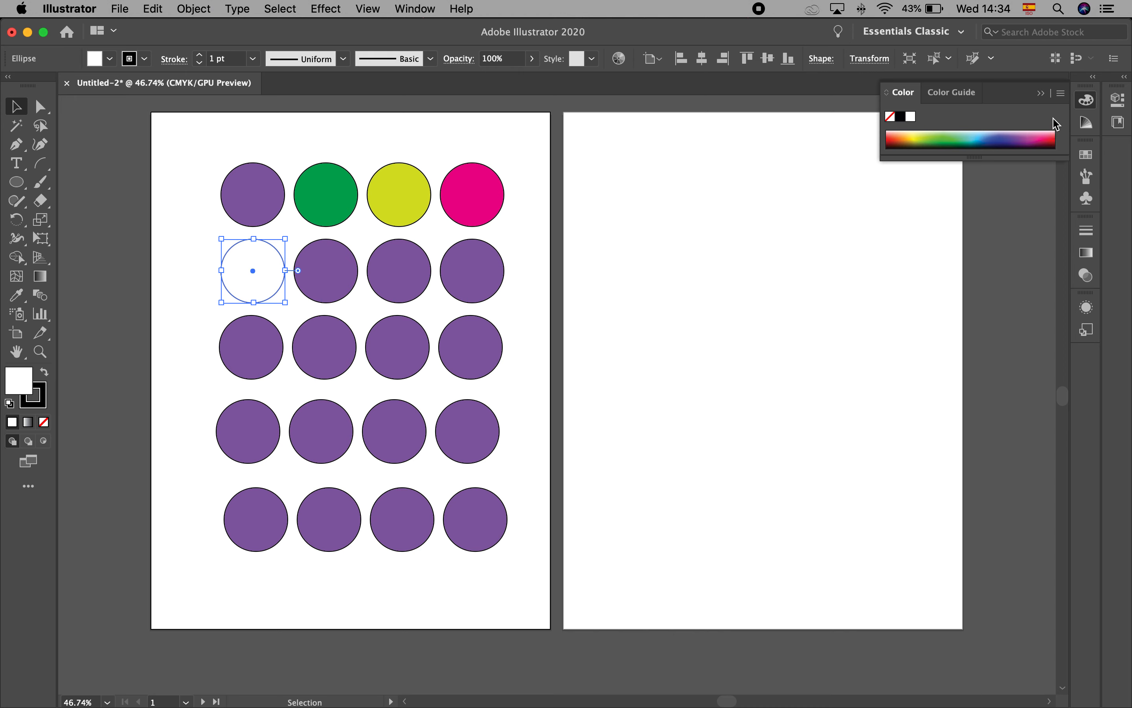
{"action": "left_click", "coordinate": [1061, 94]}
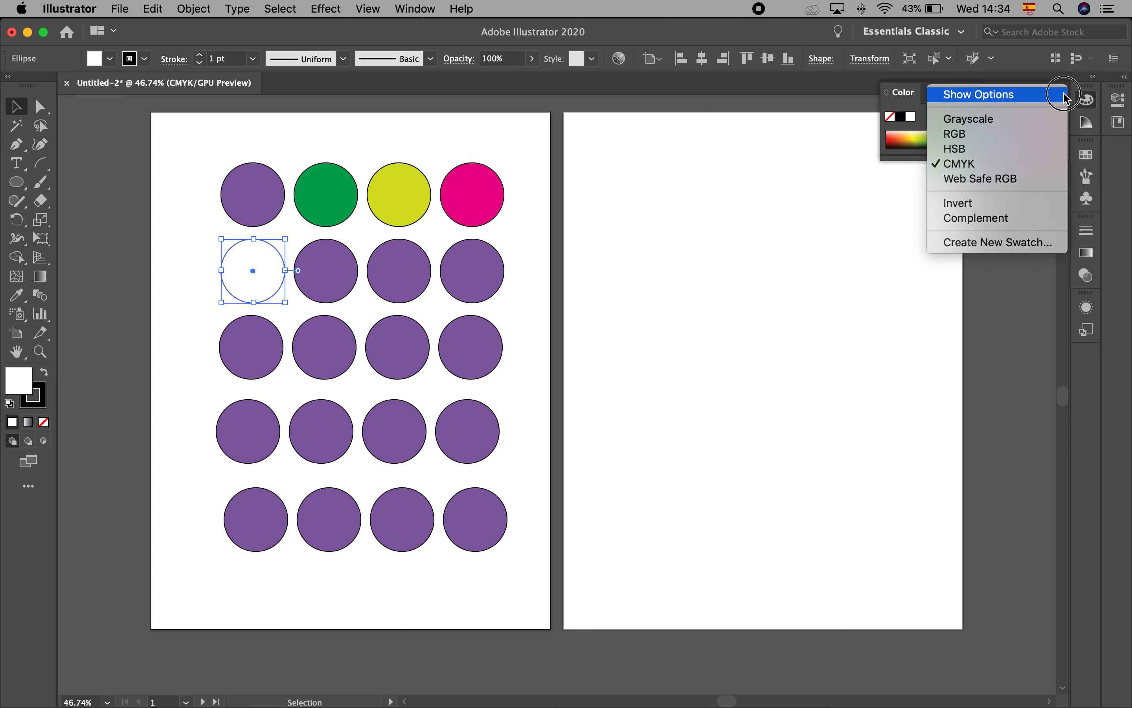
{"action": "left_click", "coordinate": [1042, 96]}
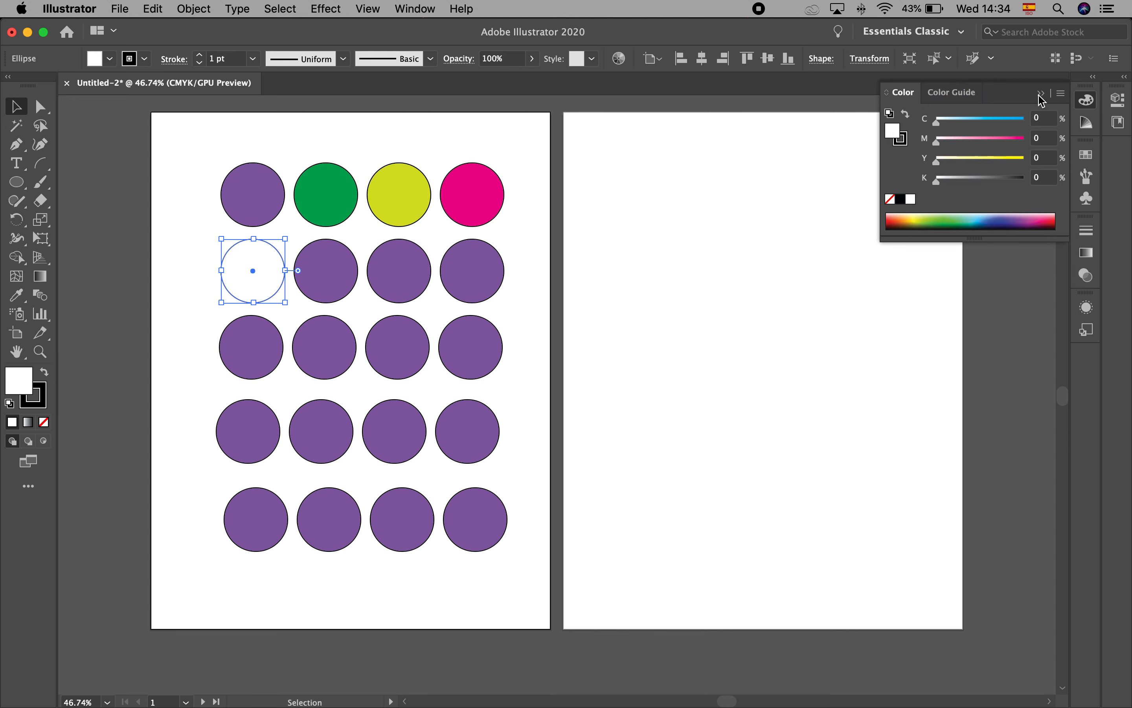
{"action": "left_click_drag", "start_coordinate": [975, 243], "coordinate": [960, 447]}
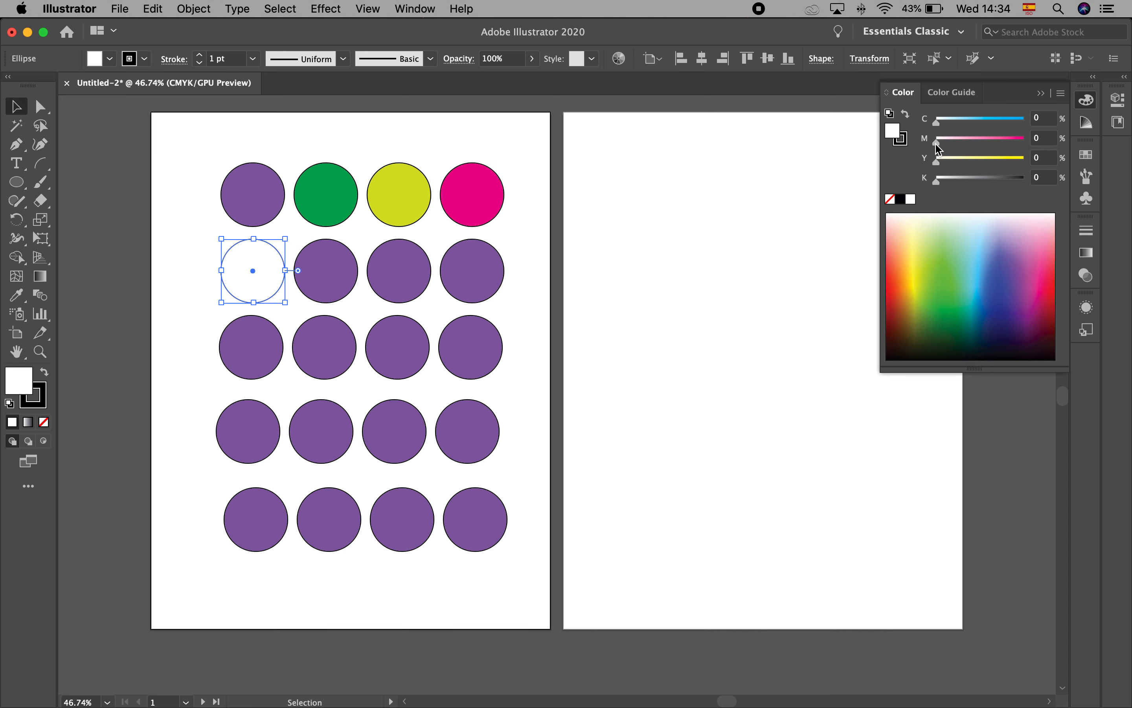
{"action": "left_click", "coordinate": [780, 267]}
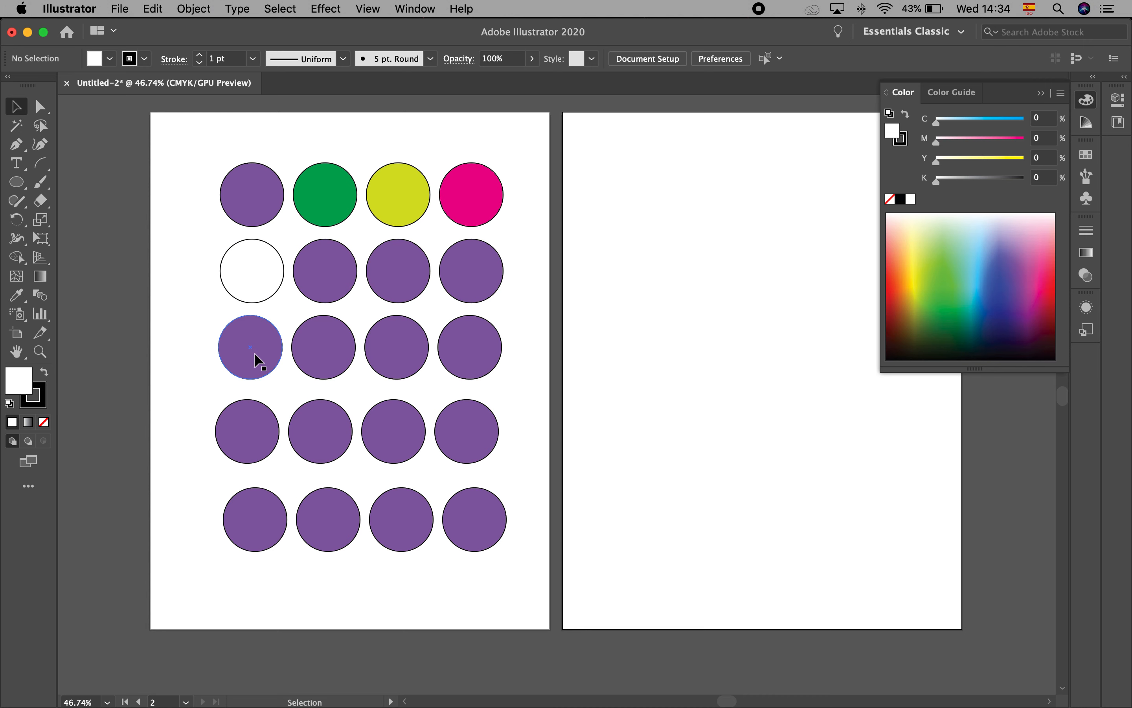
Fill the third row's first circle with 100% cyan only, and float the Color panel separately beside the circles
{"action": "left_click", "coordinate": [262, 359]}
{"action": "left_click_drag", "start_coordinate": [985, 125], "coordinate": [1024, 123]}
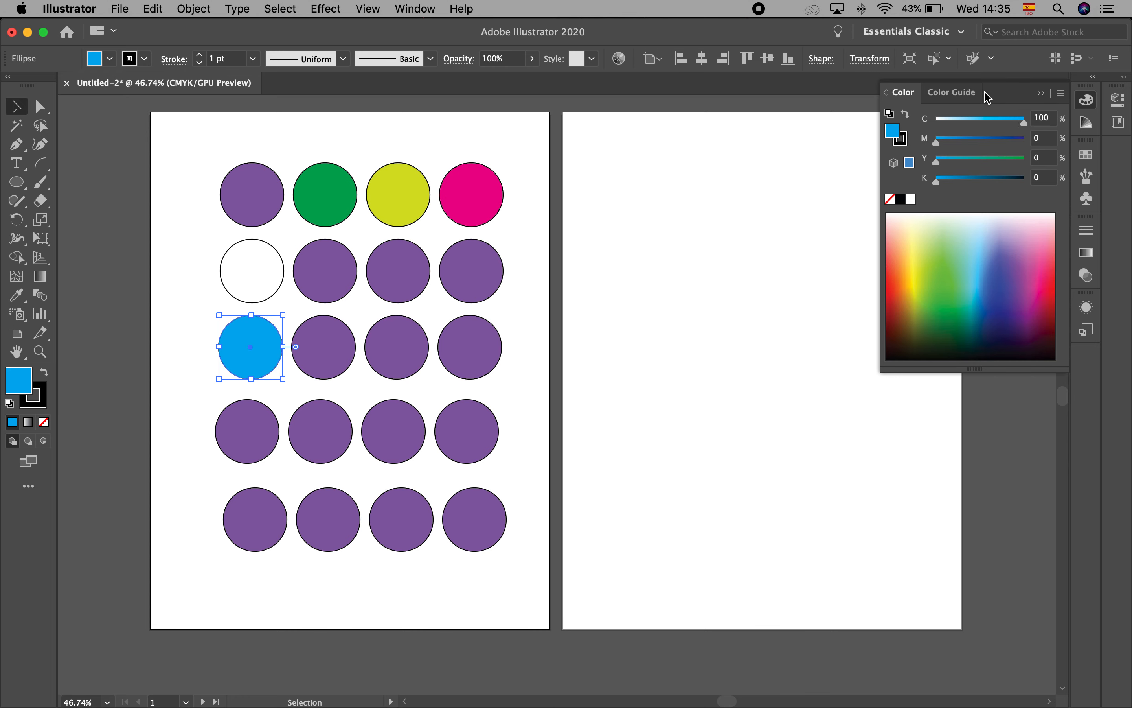
{"action": "left_click_drag", "start_coordinate": [903, 93], "coordinate": [594, 216]}
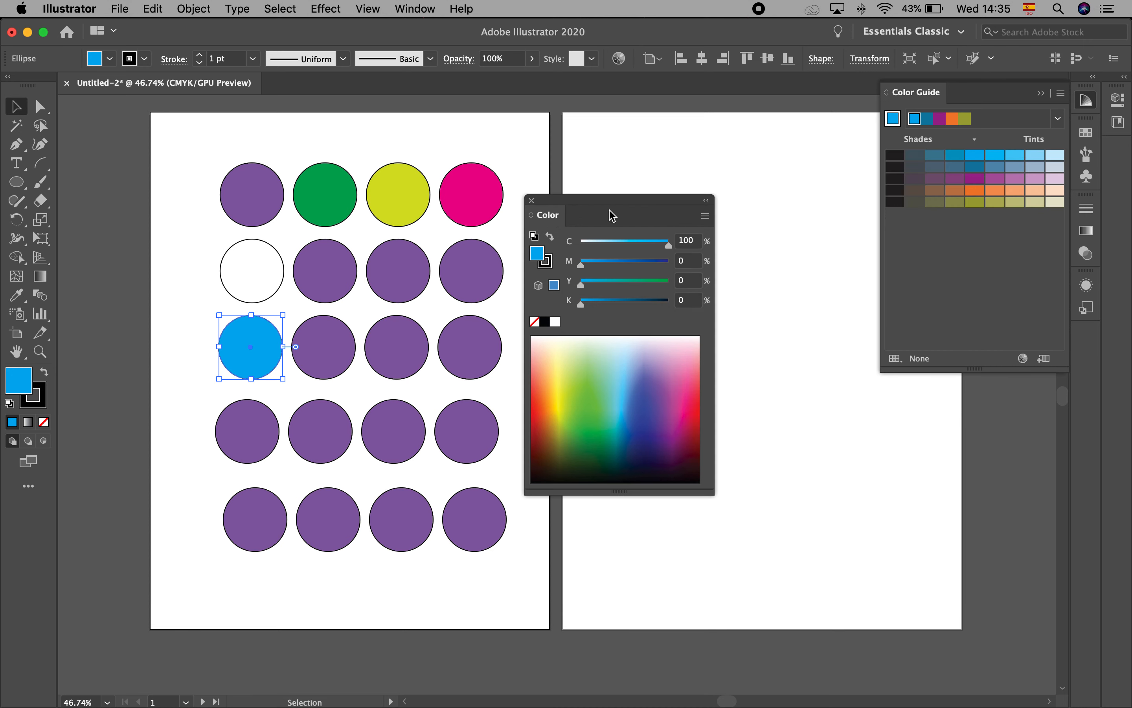
{"action": "left_click", "coordinate": [1041, 94]}
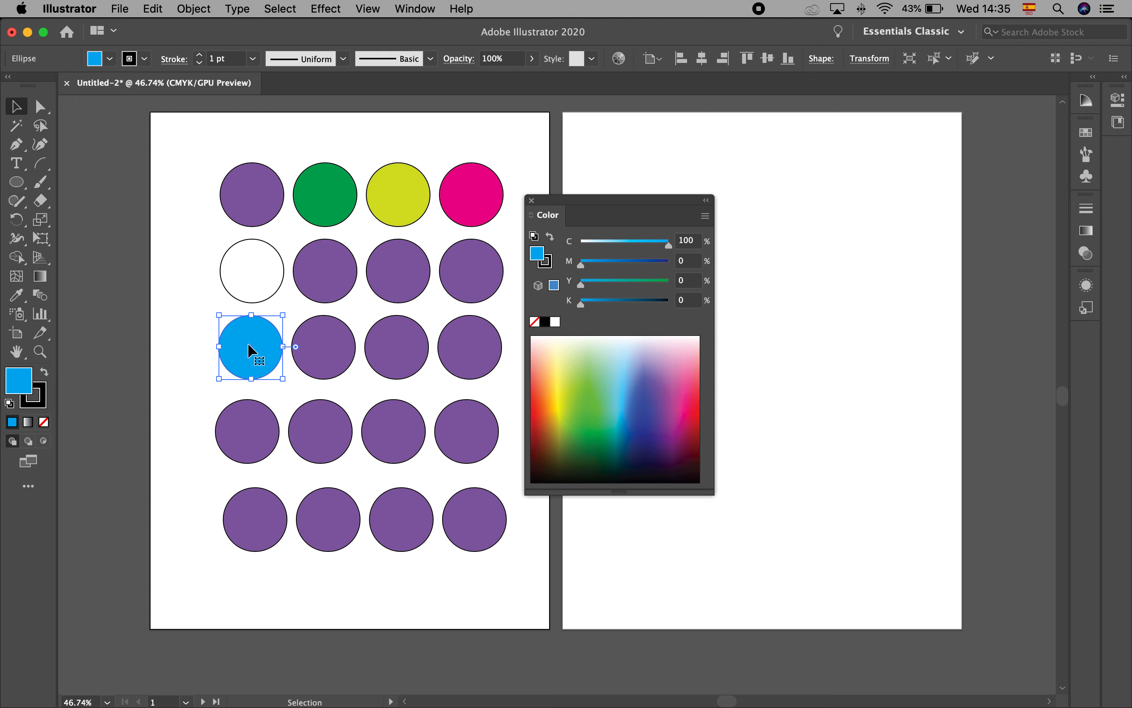
Fill the third row's second circle with pure magenta: C 0, M 100, Y 0, K 0
{"action": "left_click", "coordinate": [338, 334]}
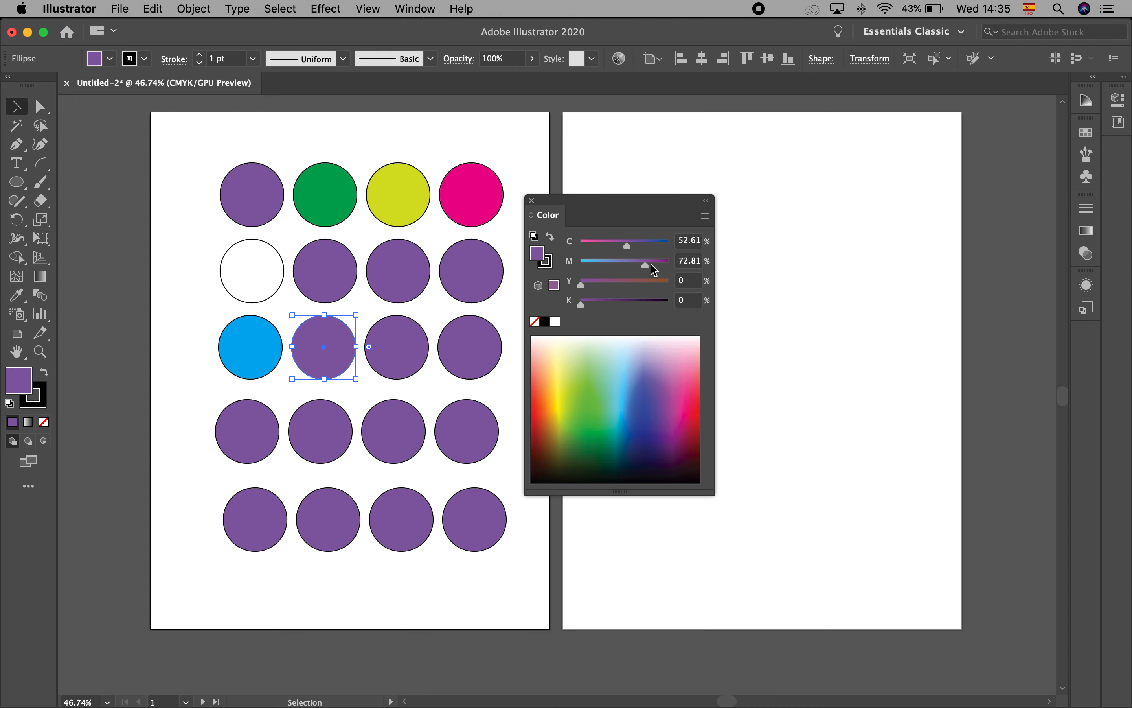
{"action": "left_click_drag", "start_coordinate": [626, 247], "coordinate": [581, 248]}
{"action": "left_click_drag", "start_coordinate": [645, 265], "coordinate": [669, 265]}
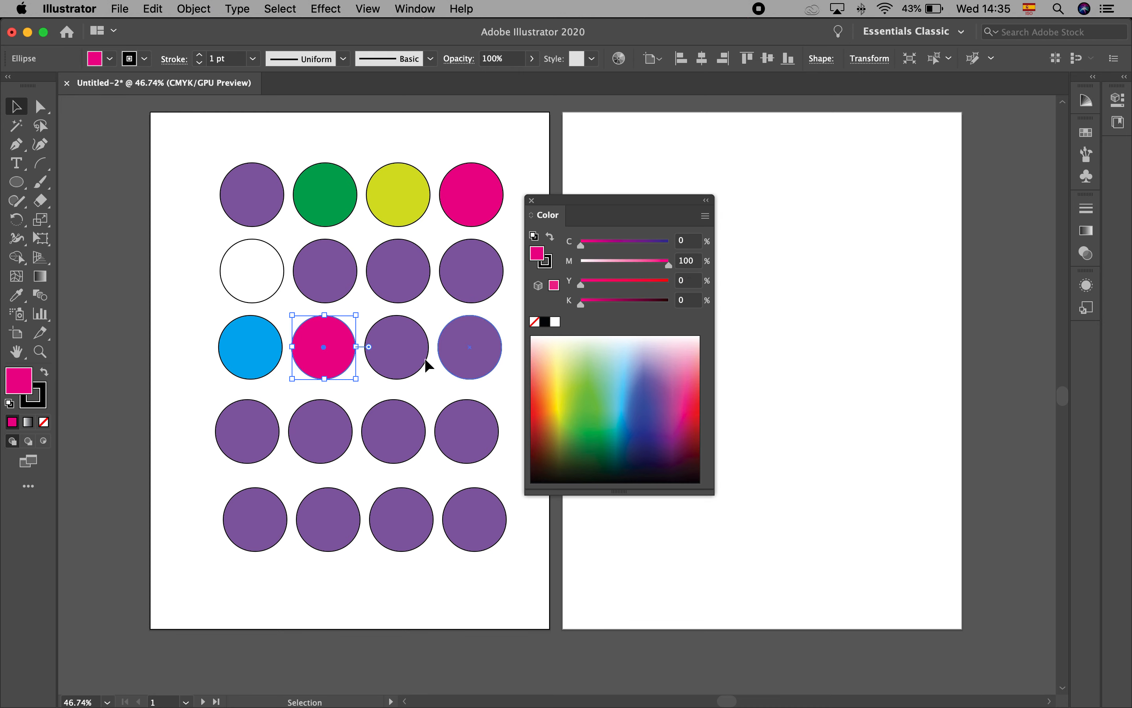
Fill the third row's third circle with pure yellow: C 0, M 0, Y 100, K 0
{"action": "left_click", "coordinate": [405, 332]}
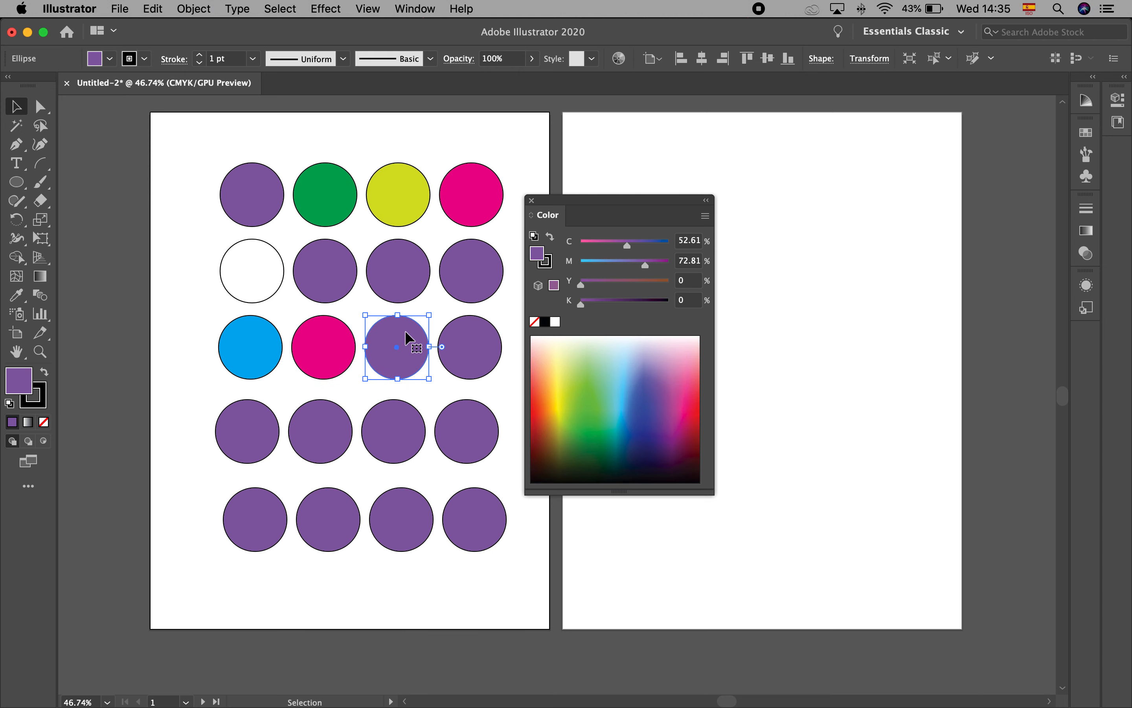
{"action": "left_click_drag", "start_coordinate": [632, 252], "coordinate": [581, 245]}
{"action": "left_click_drag", "start_coordinate": [649, 263], "coordinate": [690, 290]}
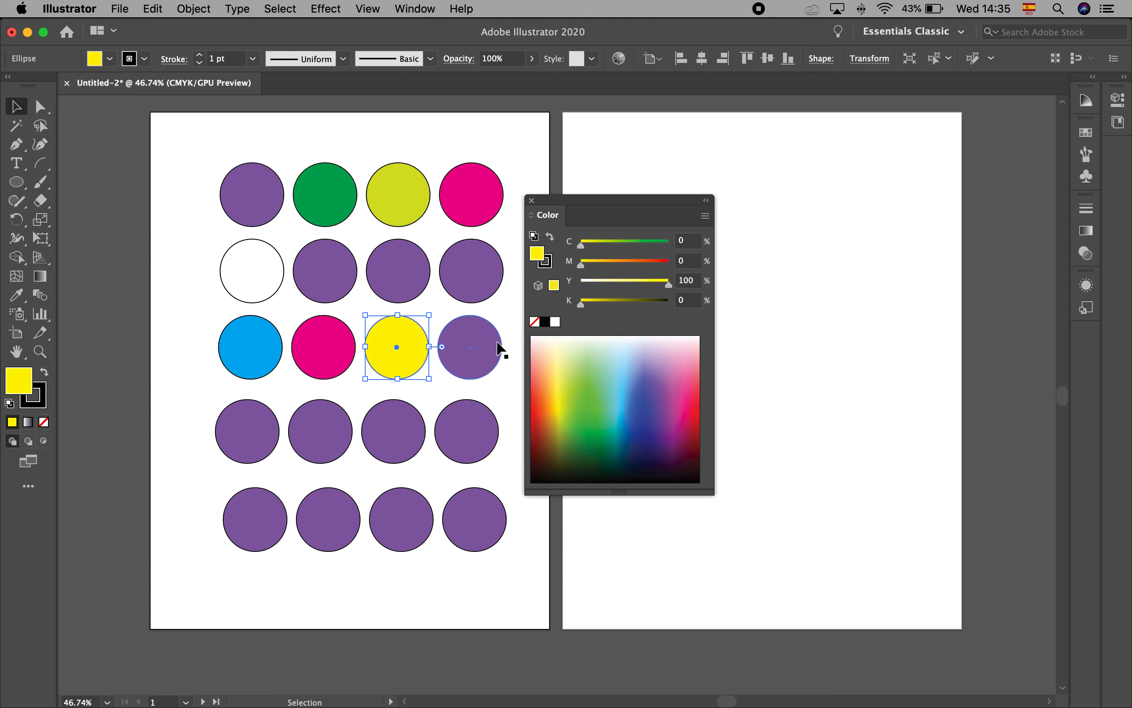
Fill the third row's fourth circle with plain black: C 0, M 0, Y 0, K 100
{"action": "left_click", "coordinate": [488, 349]}
{"action": "left_click_drag", "start_coordinate": [636, 271], "coordinate": [579, 245]}
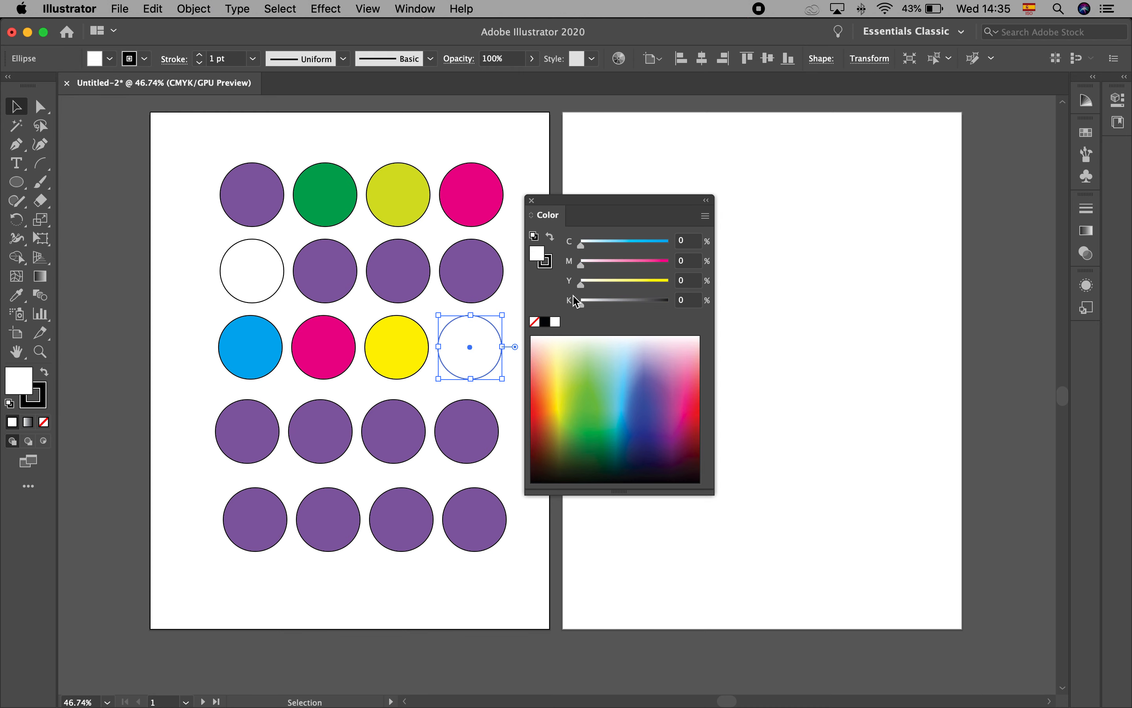
{"action": "left_click_drag", "start_coordinate": [578, 302], "coordinate": [694, 309]}
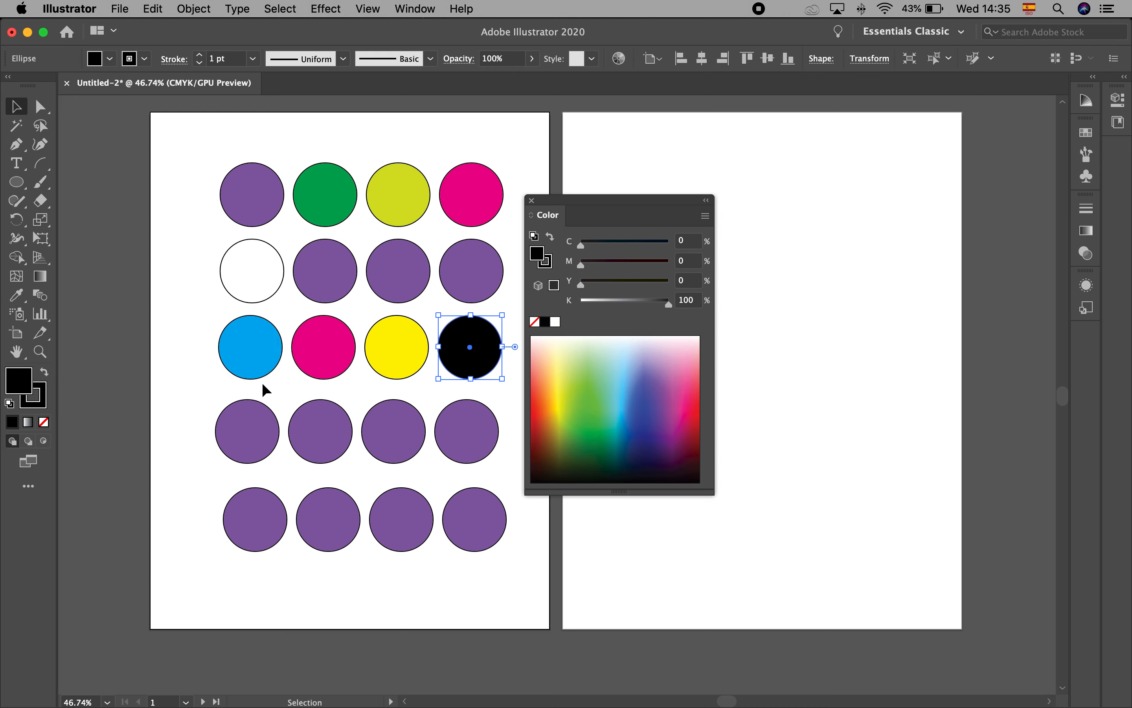
Set the white circle in the second row to 100% in all four CMYK channels
{"action": "left_click", "coordinate": [243, 287]}
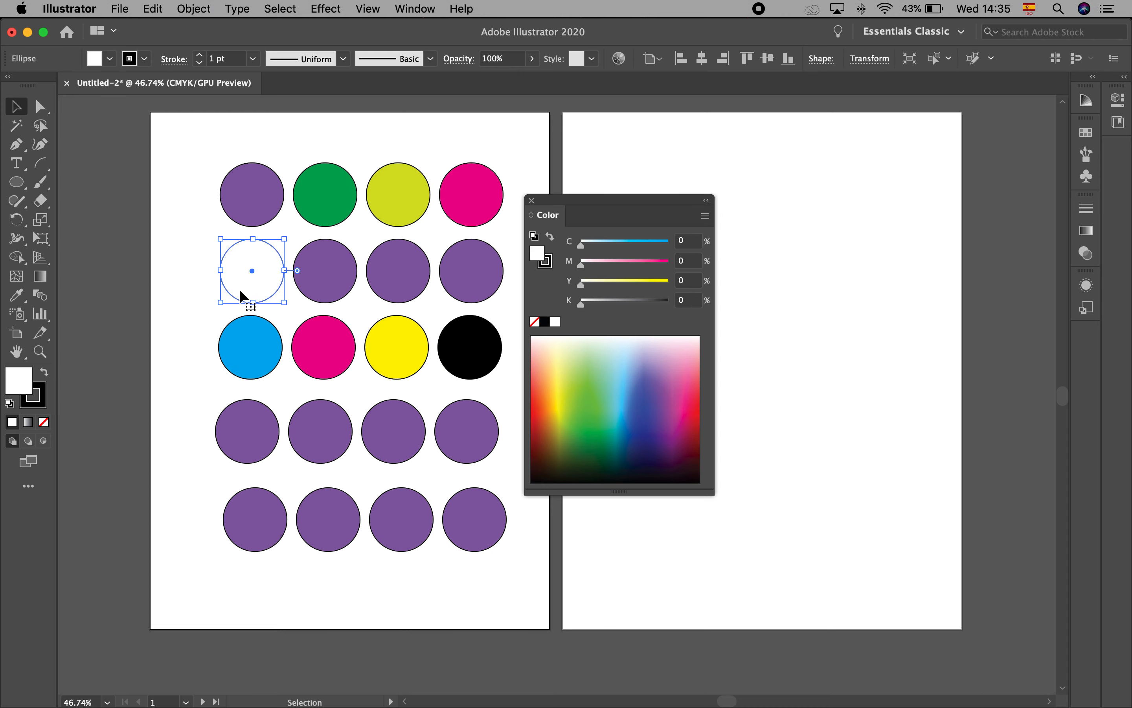
{"action": "left_click_drag", "start_coordinate": [582, 248], "coordinate": [712, 248]}
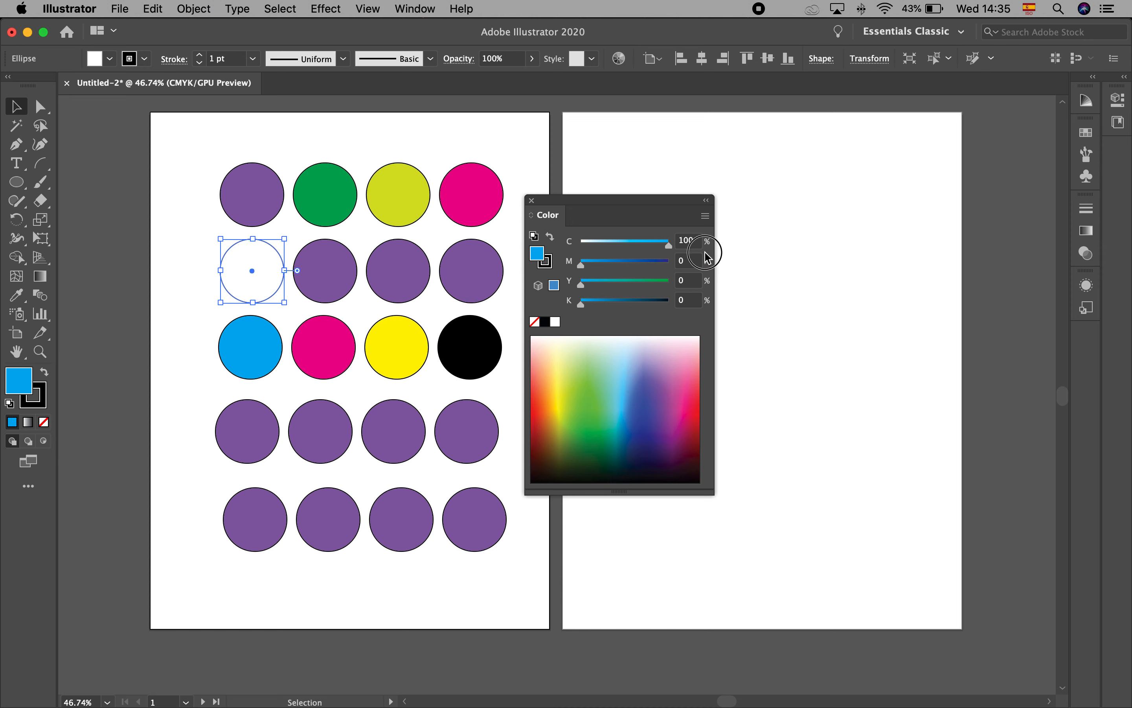
{"action": "left_click_drag", "start_coordinate": [582, 262], "coordinate": [670, 261]}
{"action": "left_click_drag", "start_coordinate": [582, 284], "coordinate": [715, 285]}
{"action": "left_click_drag", "start_coordinate": [582, 304], "coordinate": [709, 309]}
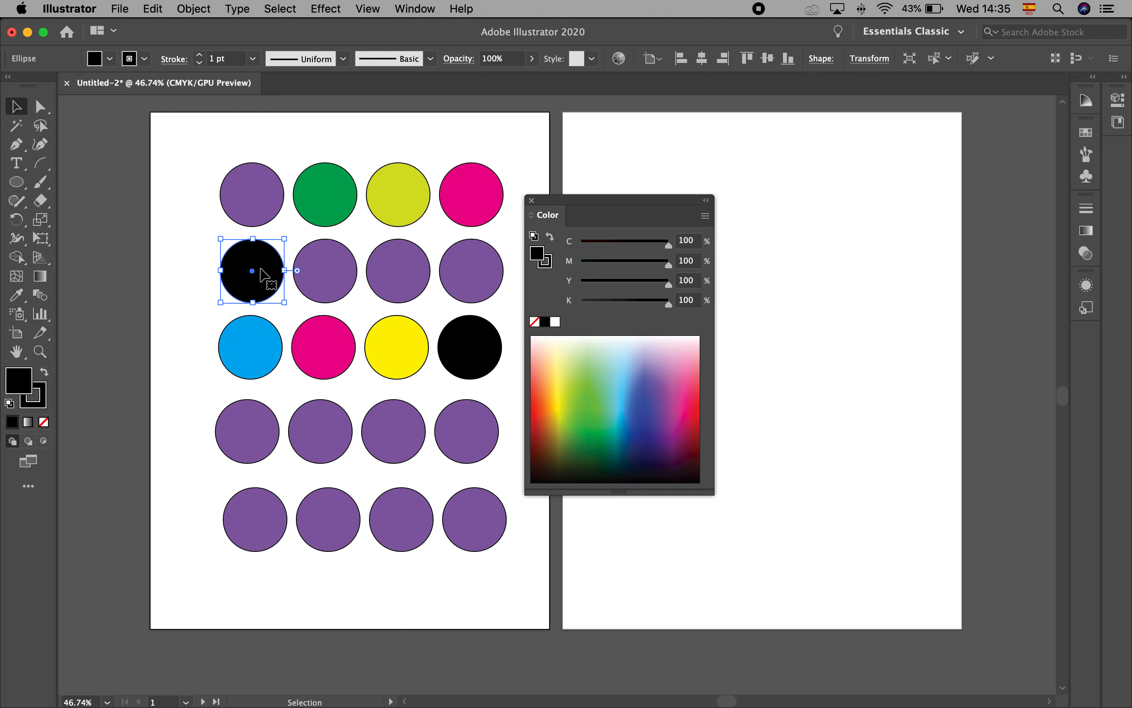
Move the four-ink black circle beside the K-only black circle in the third row, and select the K-only one for a close comparison
{"action": "left_click_drag", "start_coordinate": [620, 201], "coordinate": [823, 197]}
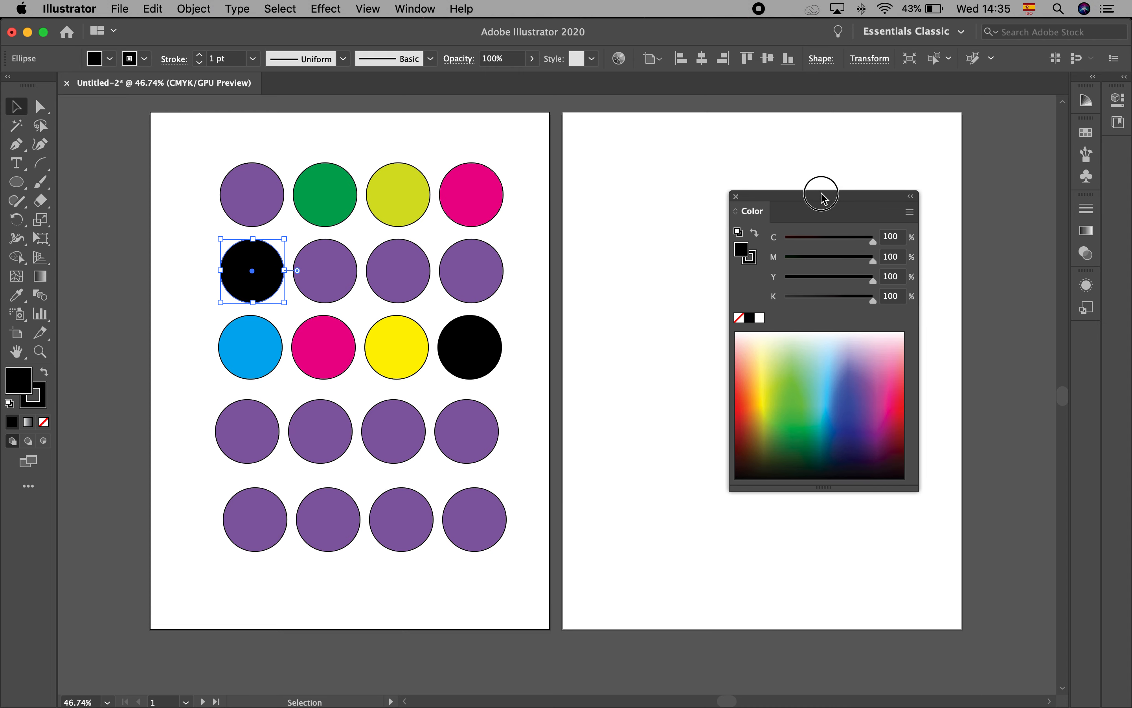
{"action": "left_click", "coordinate": [265, 257]}
{"action": "left_click_drag", "start_coordinate": [265, 257], "coordinate": [549, 333]}
{"action": "key", "text": "super+space"}
{"action": "left_click_drag", "start_coordinate": [463, 317], "coordinate": [675, 437]}
{"action": "left_click", "coordinate": [496, 398]}
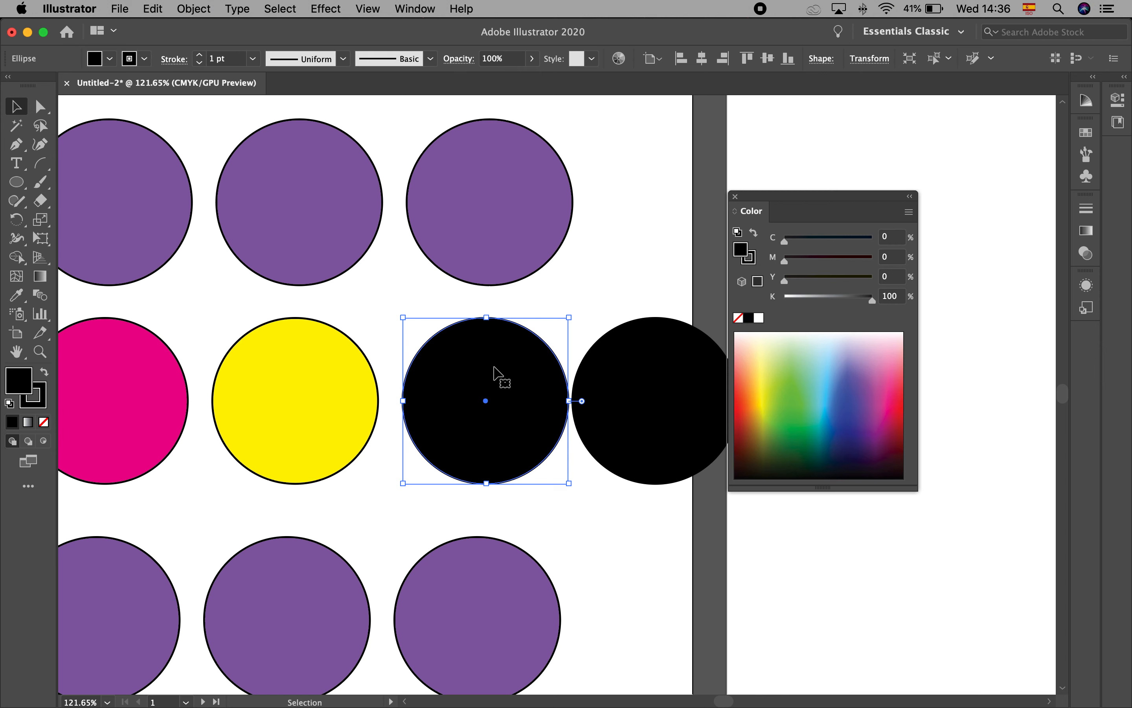
Select the four-ink black circle to compare its CMYK values with the K-only black, and return to the whole circle grid
{"action": "left_click", "coordinate": [643, 377]}
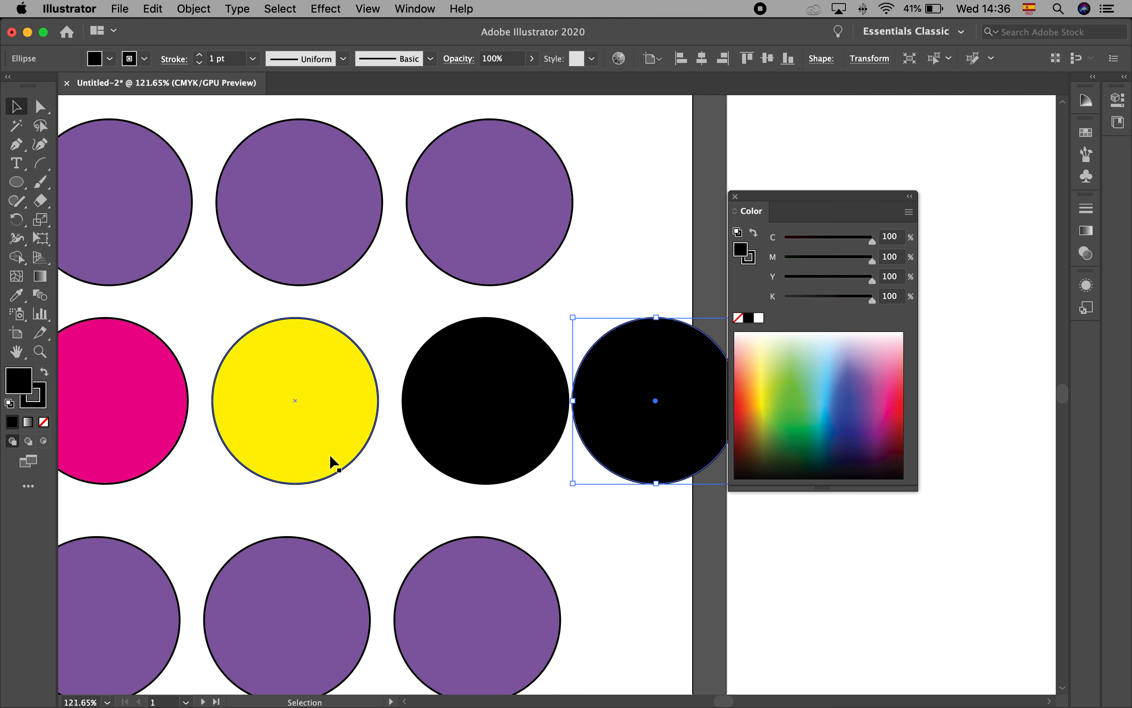
{"action": "scroll", "coordinate": [330, 456], "scroll_direction": "down", "scroll_amount": 3}
{"action": "scroll", "coordinate": [330, 456], "scroll_direction": "down", "scroll_amount": 3}
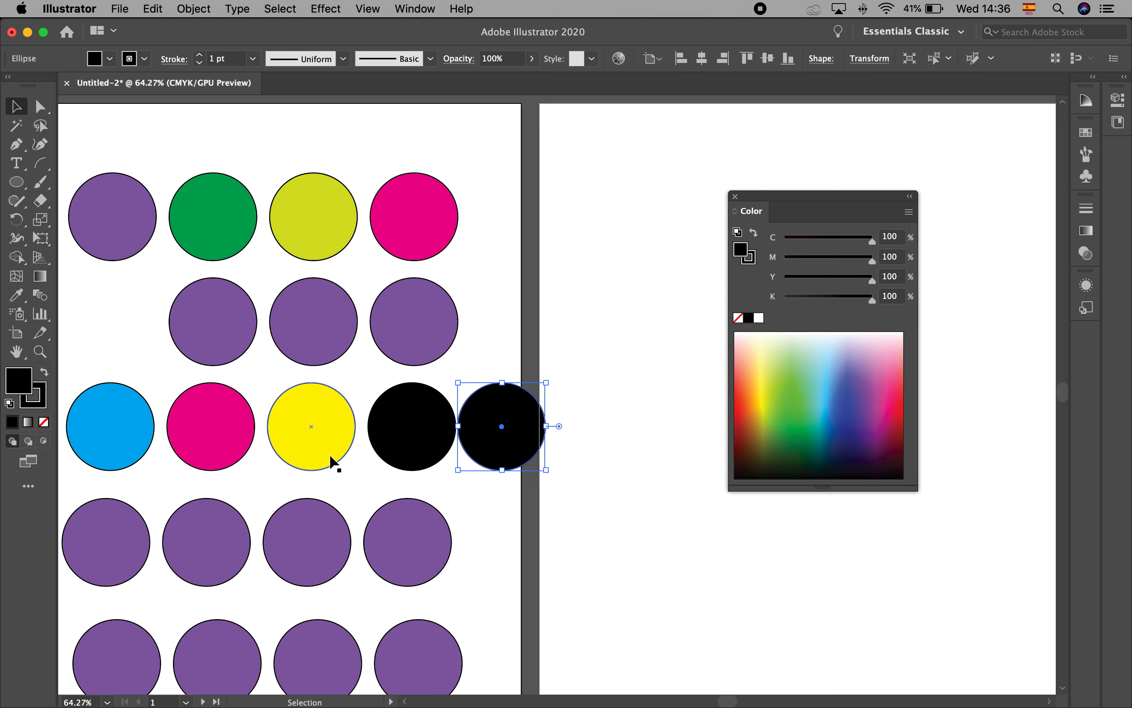
{"action": "left_click_drag", "start_coordinate": [336, 480], "coordinate": [479, 448]}
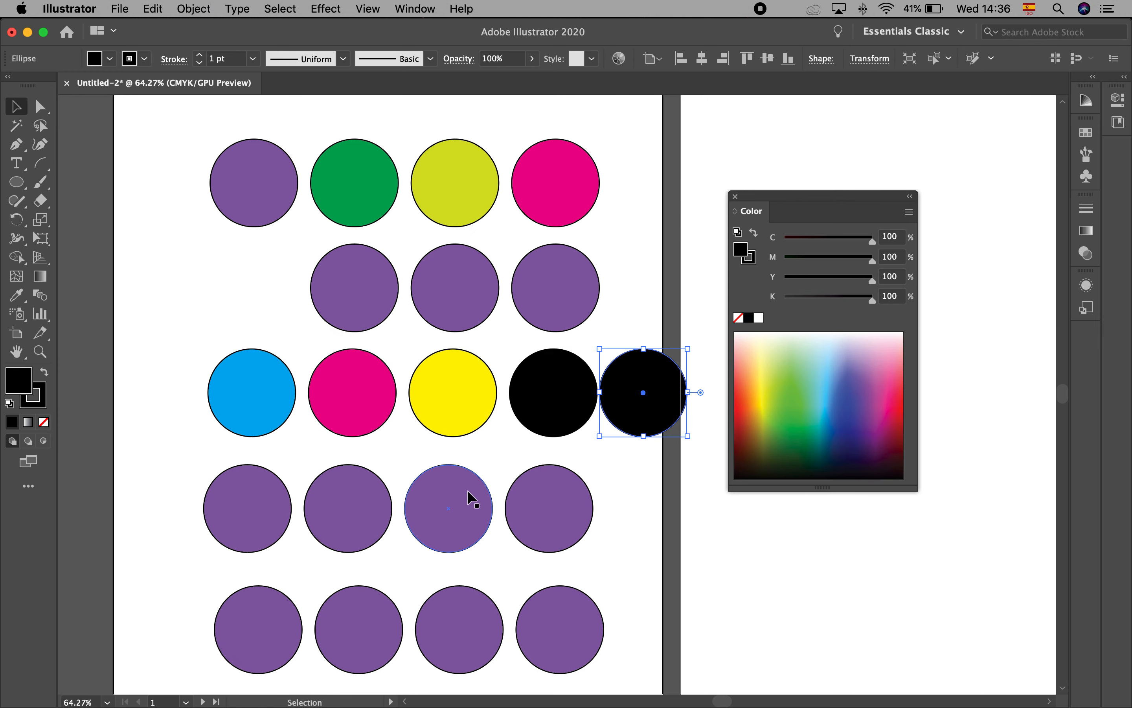
Mix pure cyan and magenta in the fourth row's first circle: C 100, M 100, Y 0, K 0
{"action": "left_click", "coordinate": [267, 489]}
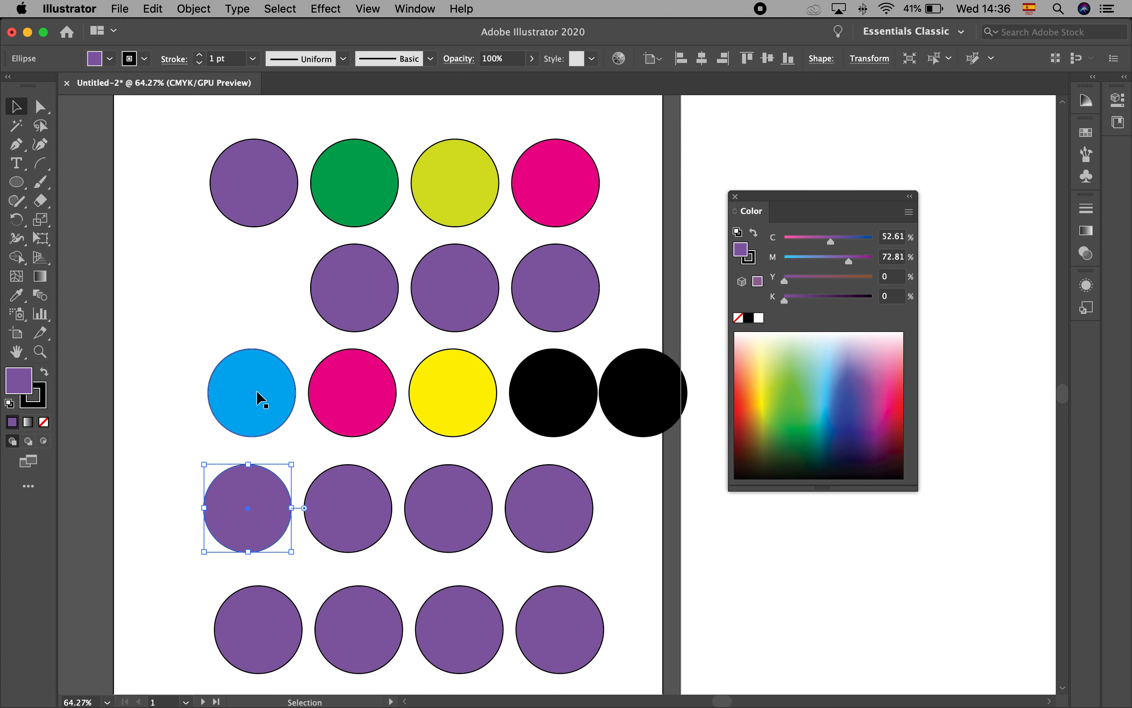
{"action": "left_click", "coordinate": [248, 379]}
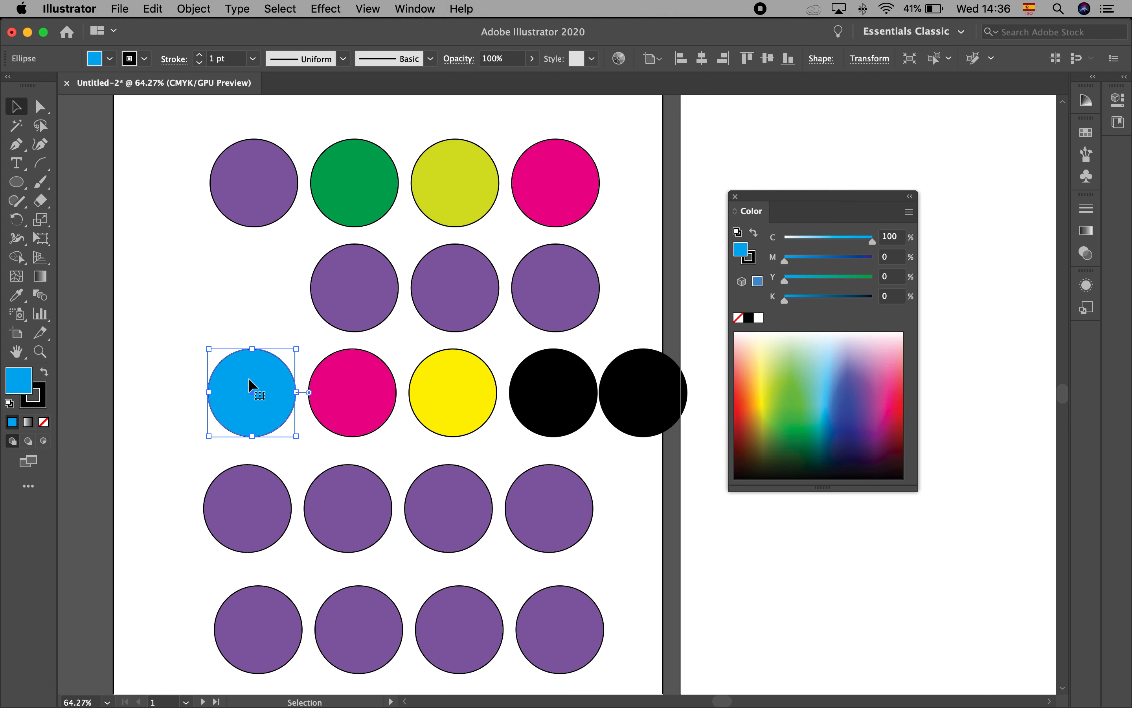
{"action": "left_click", "coordinate": [341, 387]}
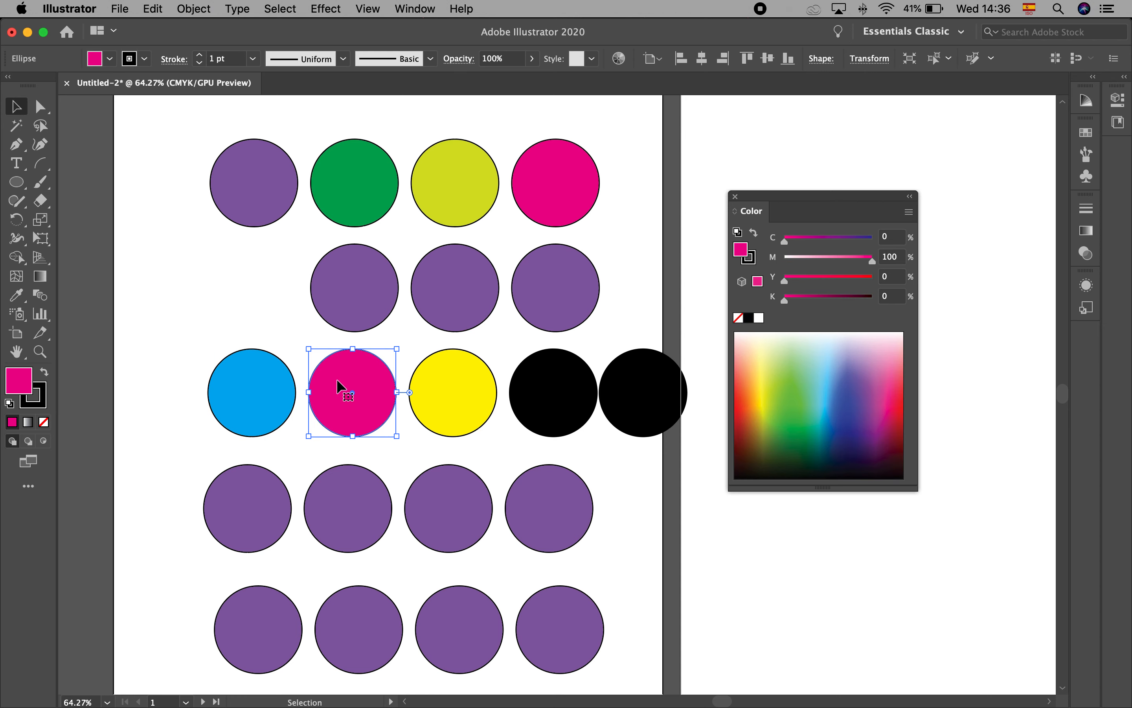
{"action": "left_click", "coordinate": [248, 477]}
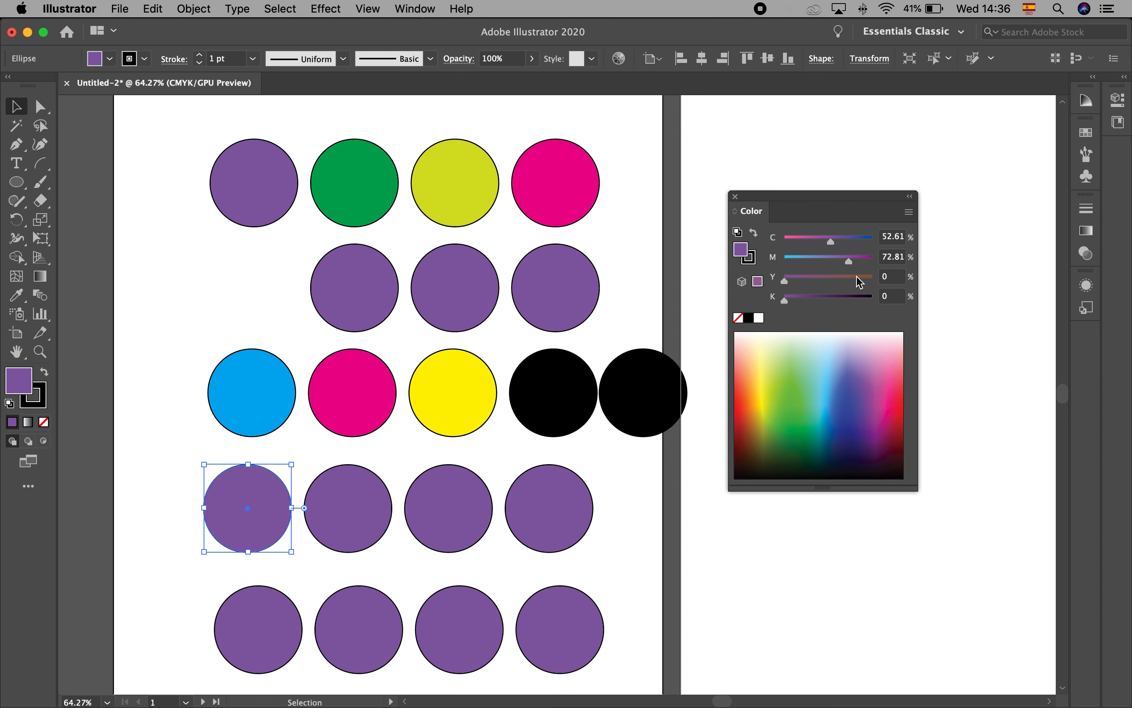
{"action": "left_click_drag", "start_coordinate": [831, 242], "coordinate": [889, 268]}
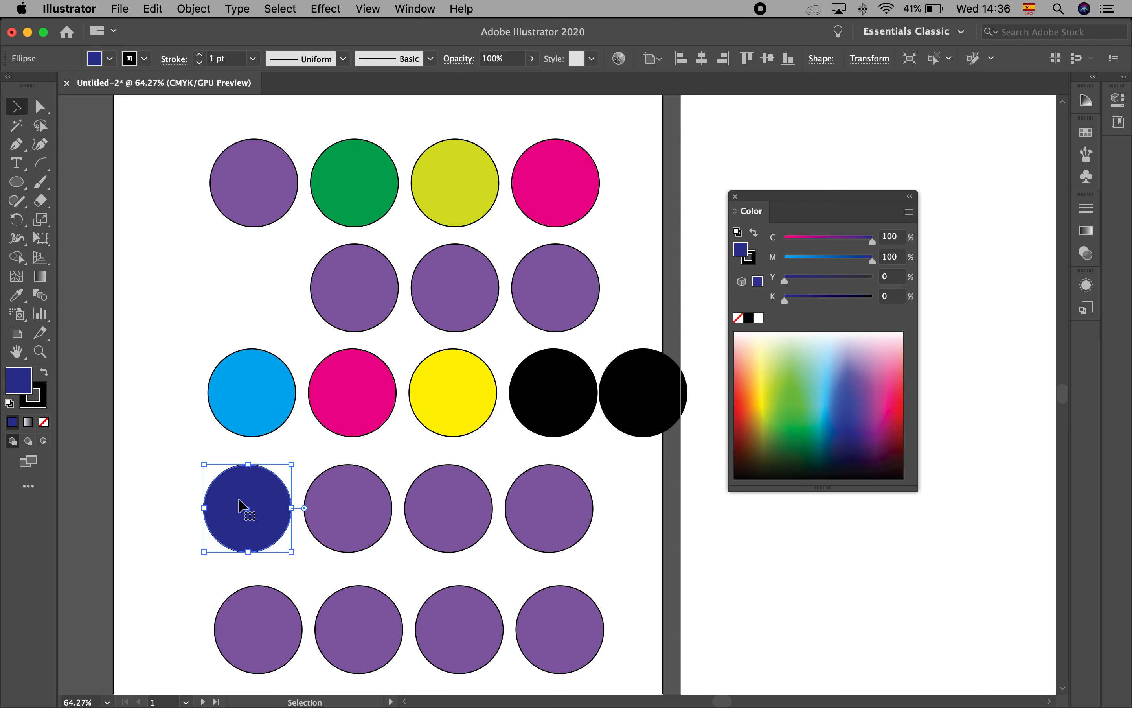
{"action": "left_click", "coordinate": [177, 425]}
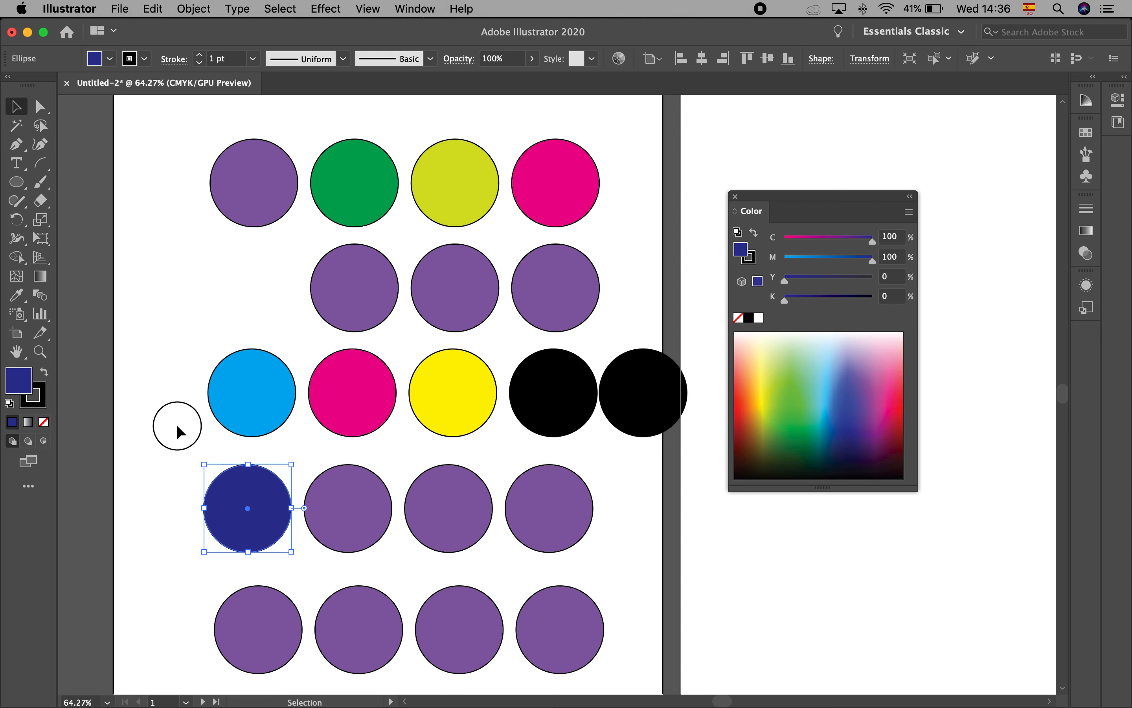
Fill the fourth row's second circle with green: C 100, M 0, Y 100, K 0
{"action": "left_click", "coordinate": [337, 495]}
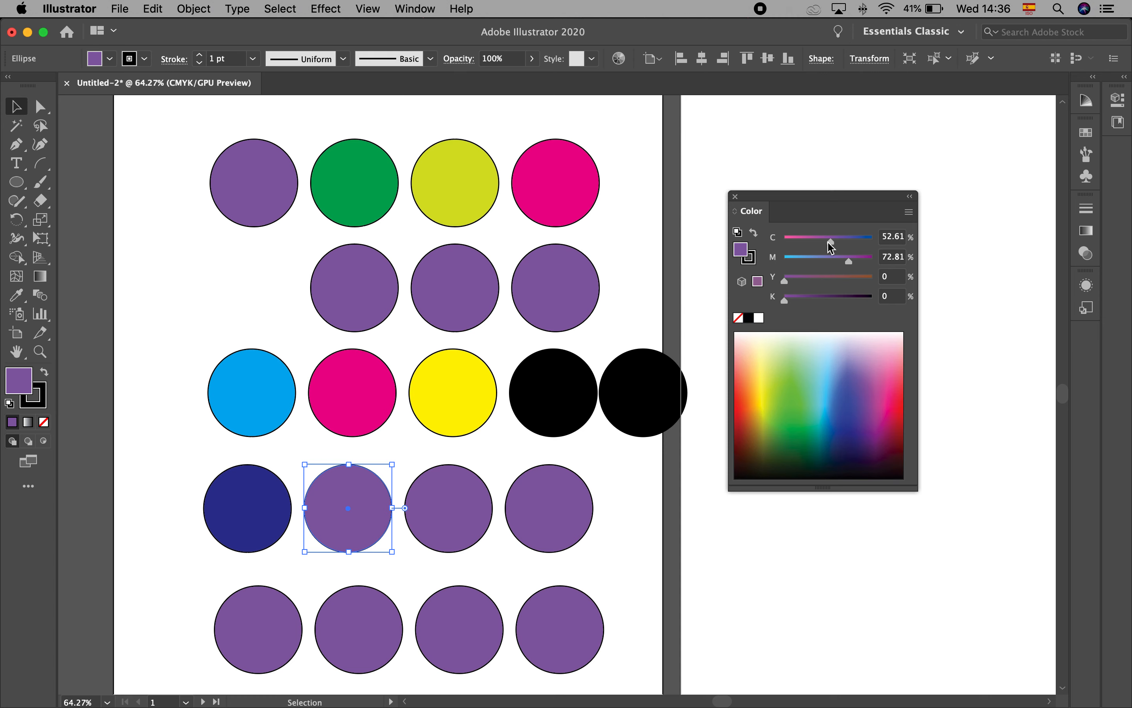
{"action": "left_click_drag", "start_coordinate": [831, 241], "coordinate": [893, 288]}
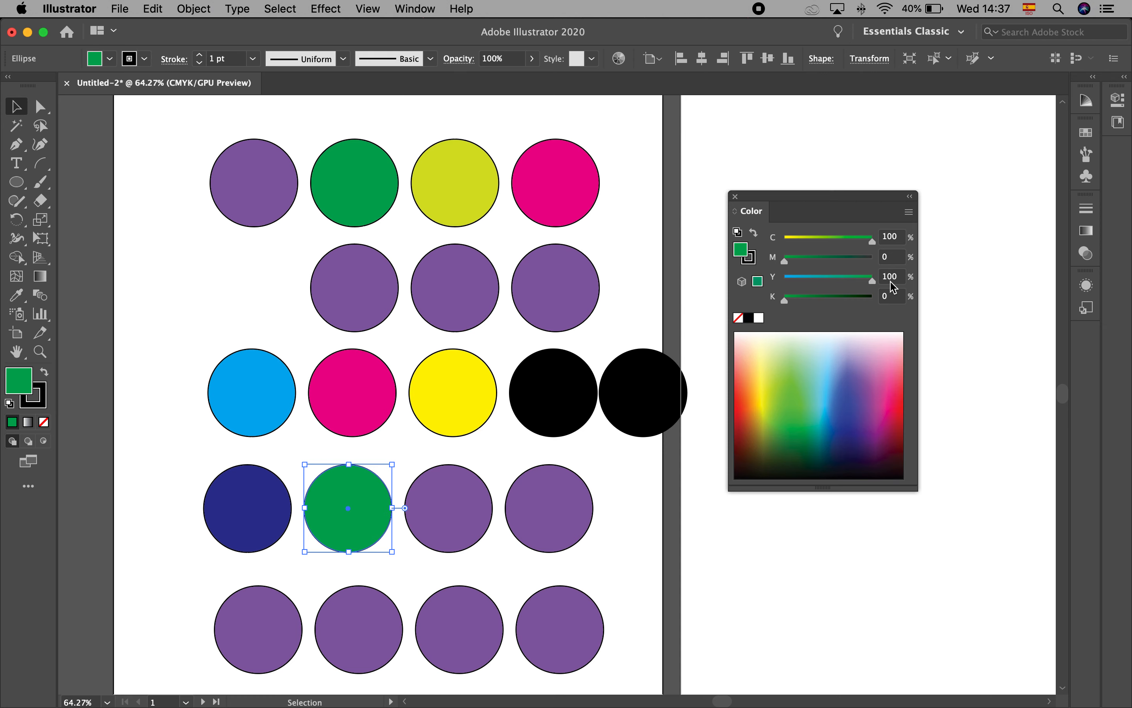
Fill the fourth row's third circle with red: C 0, M 100, Y 100, K 0
{"action": "left_click", "coordinate": [368, 391]}
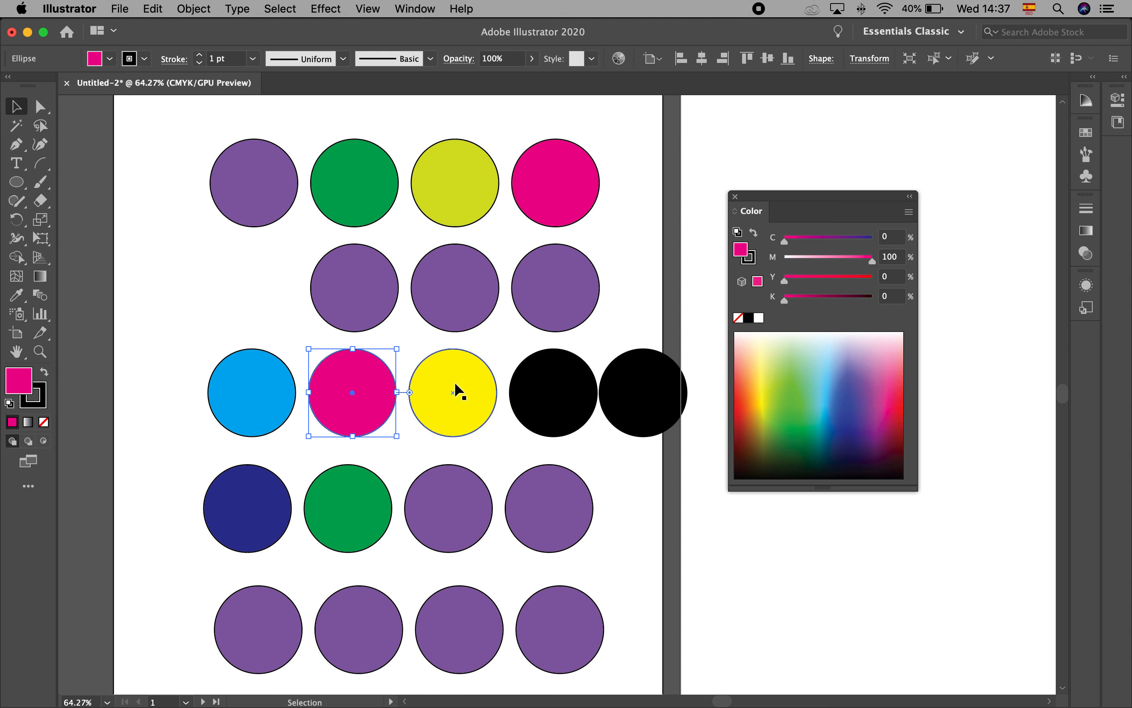
{"action": "left_click", "coordinate": [442, 506]}
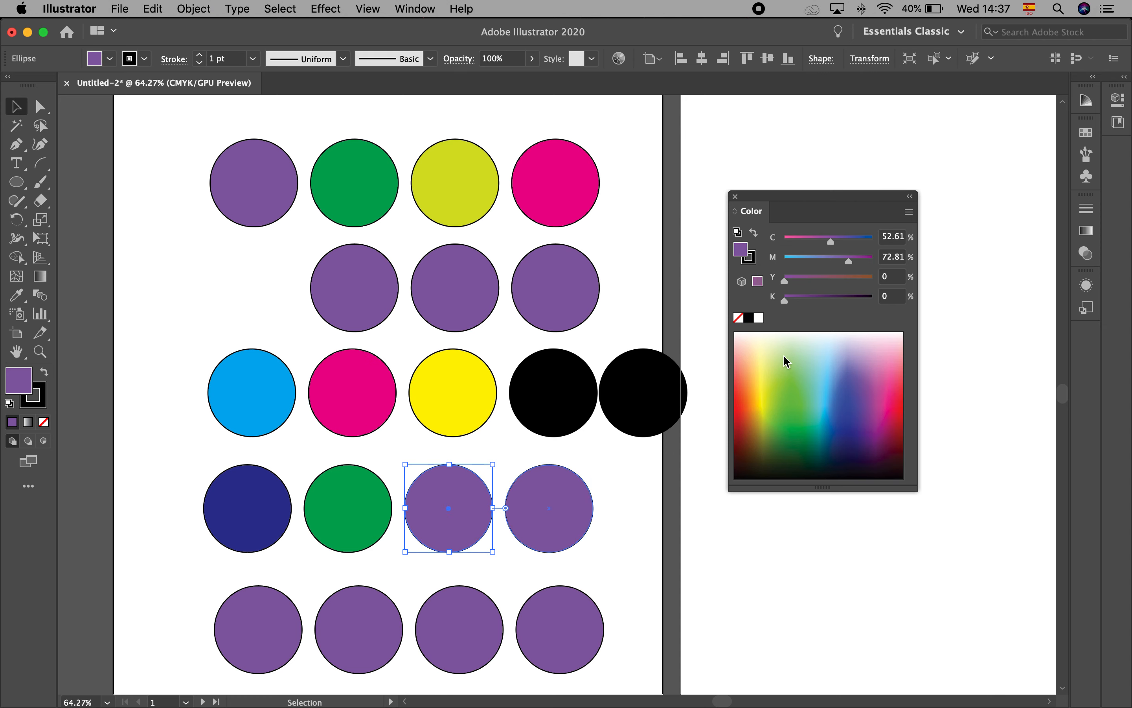
{"action": "left_click_drag", "start_coordinate": [831, 241], "coordinate": [771, 244]}
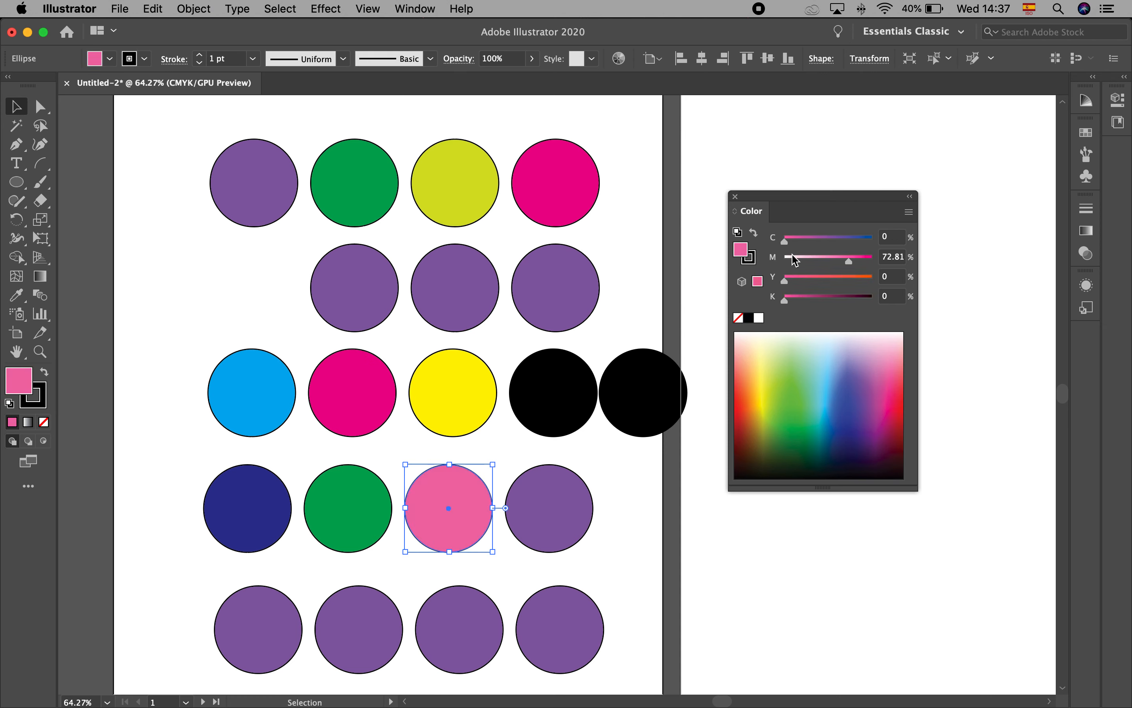
{"action": "left_click_drag", "start_coordinate": [848, 260], "coordinate": [883, 264]}
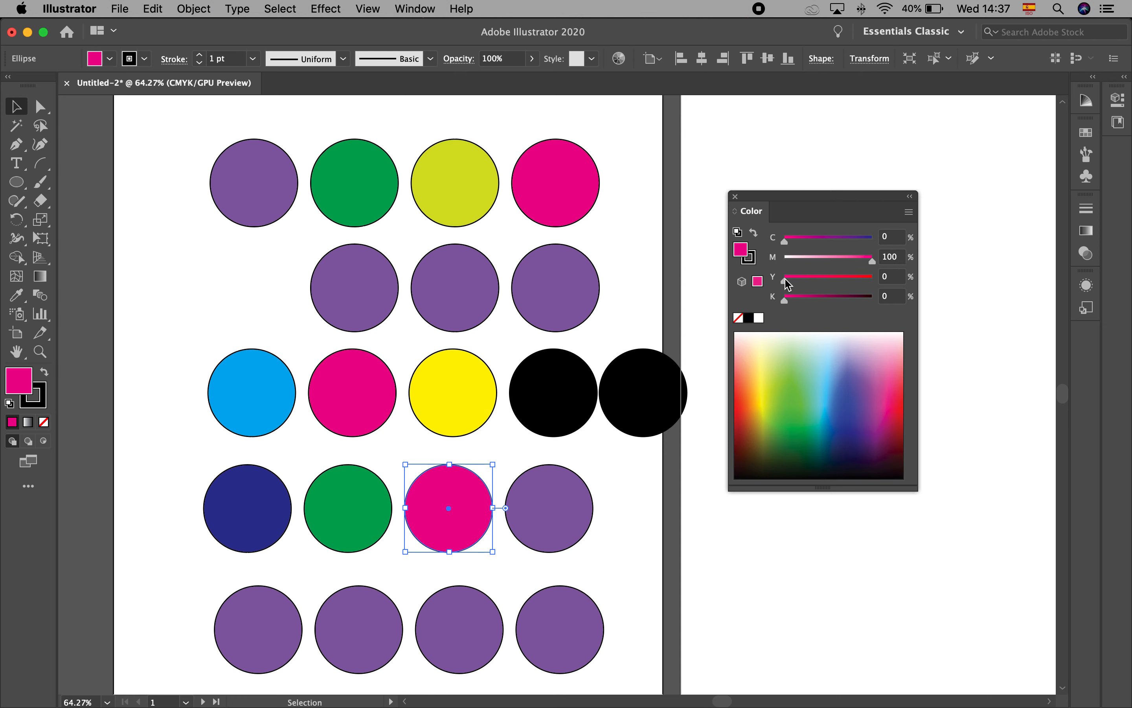
{"action": "left_click_drag", "start_coordinate": [786, 282], "coordinate": [873, 280]}
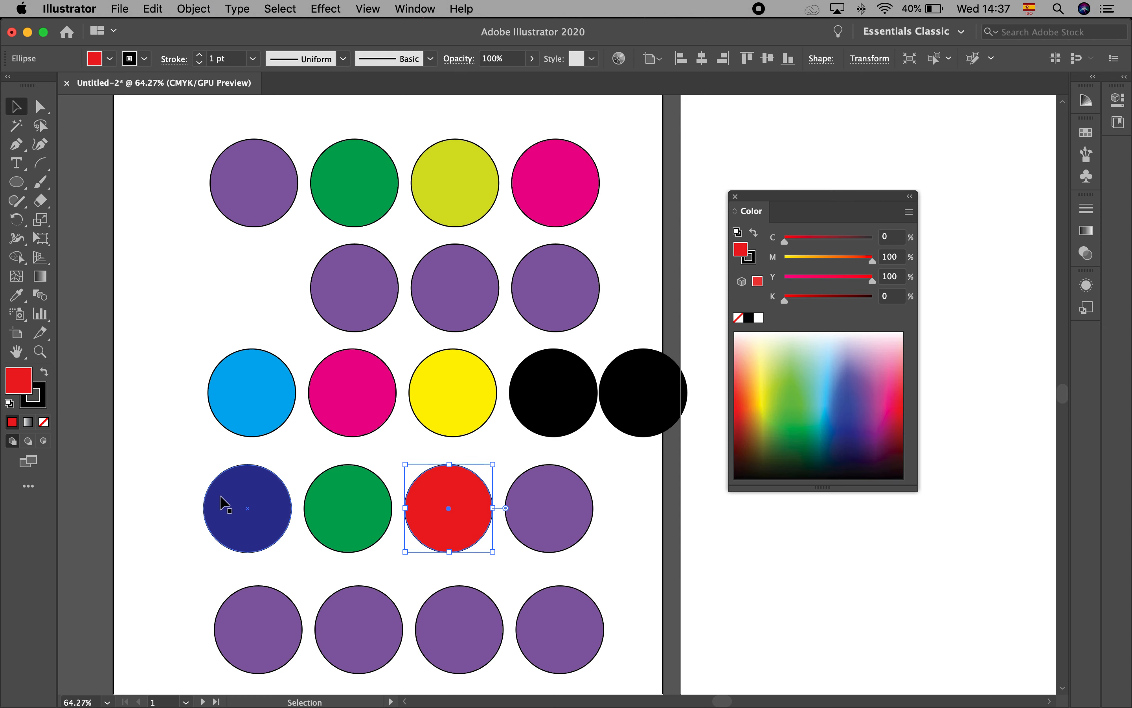
Move the four-ink black circle back to the empty first place in the second row and deselect it
{"action": "left_click", "coordinate": [640, 387]}
{"action": "left_click_drag", "start_coordinate": [608, 365], "coordinate": [260, 278]}
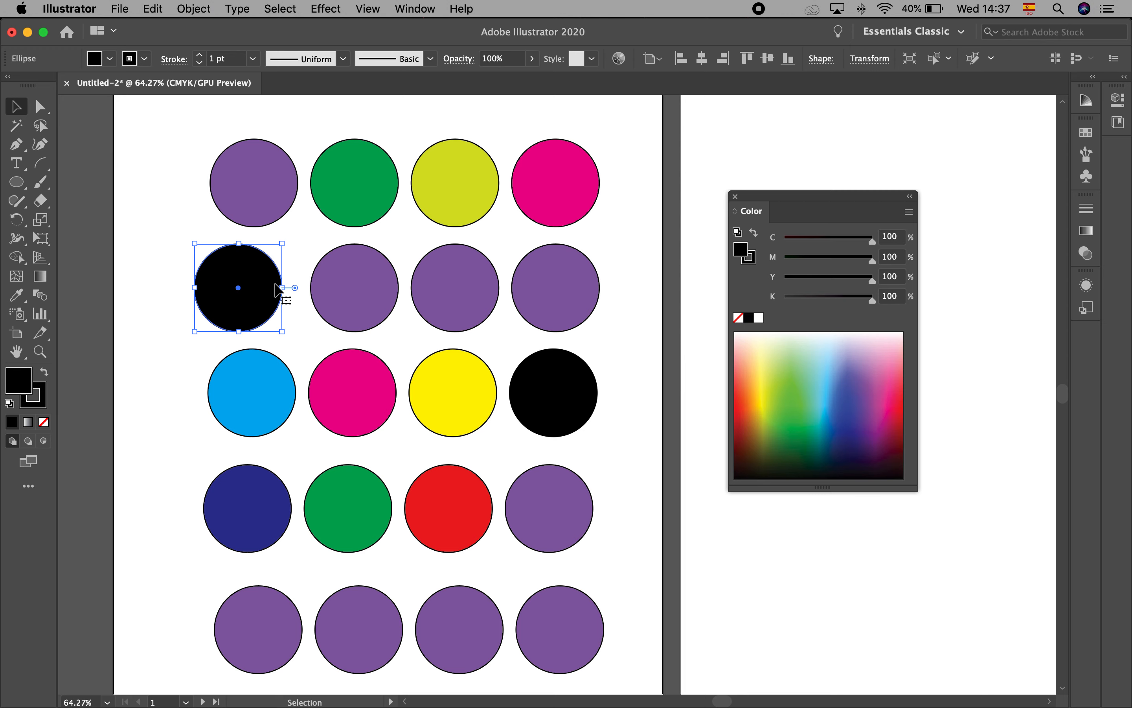
{"action": "left_click", "coordinate": [642, 538]}
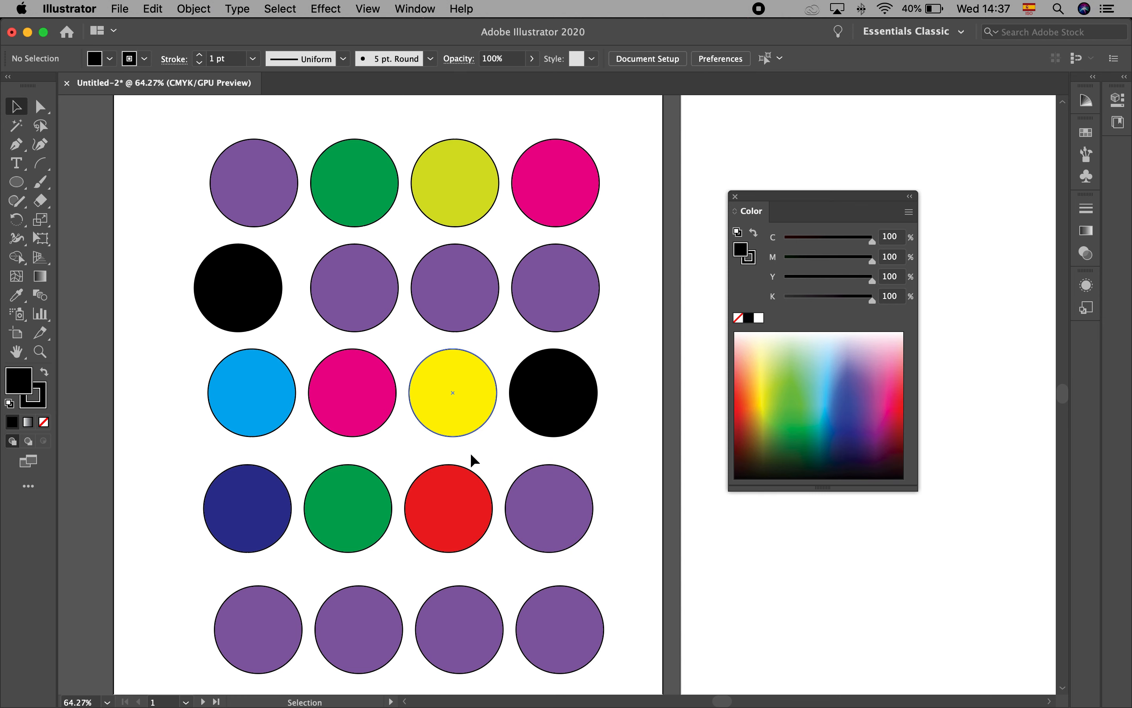
Fill the fourth row's fourth circle with dark teal: C 100, M 44, Y 48, K 16
{"action": "left_click", "coordinate": [540, 490]}
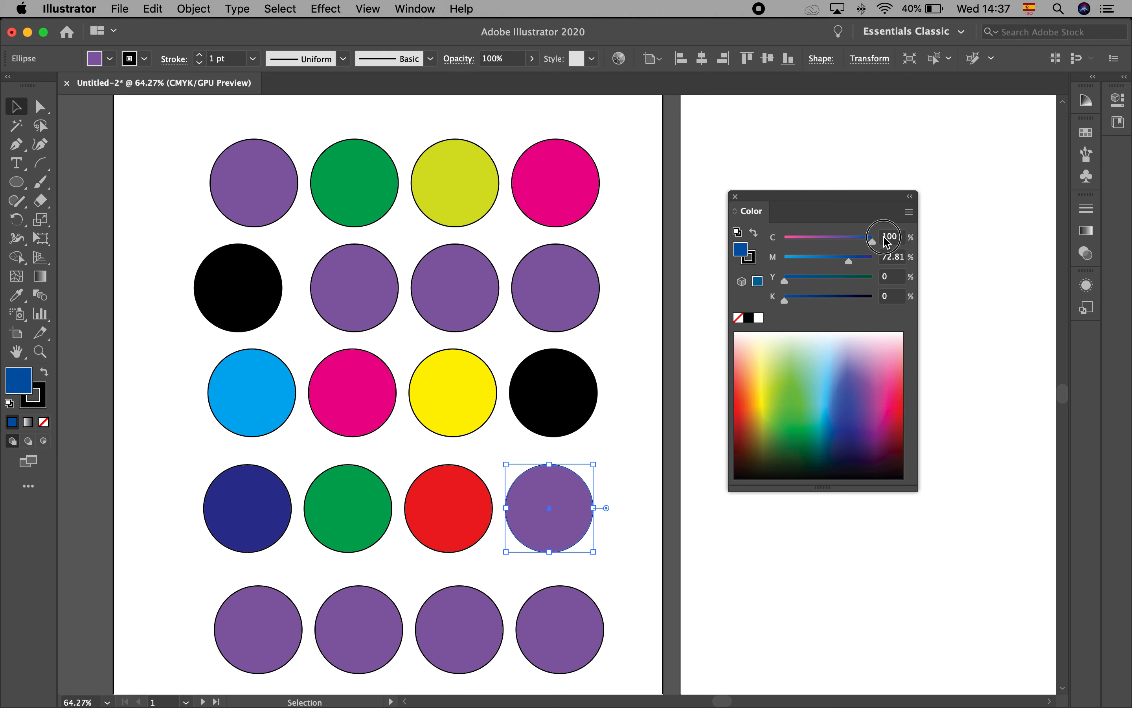
{"action": "left_click_drag", "start_coordinate": [872, 259], "coordinate": [804, 305]}
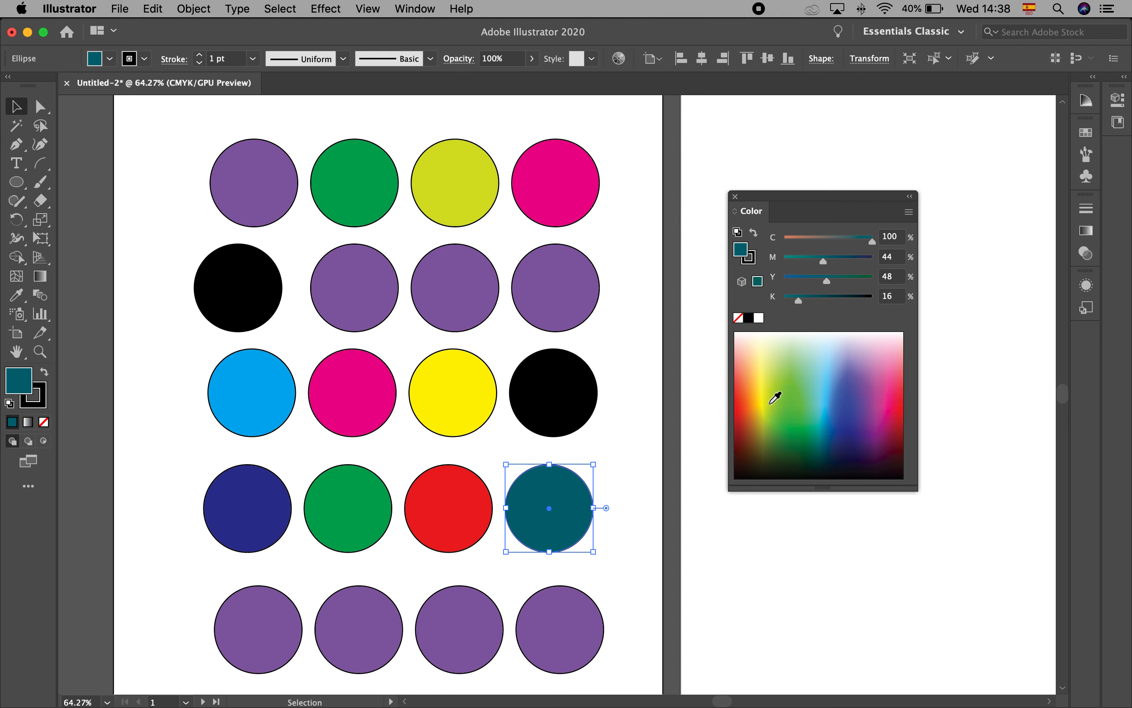
Try a series of colors sampled from the CMYK spectrum on the fifth row's first circle, ending on a pale green
{"action": "left_click", "coordinate": [263, 616]}
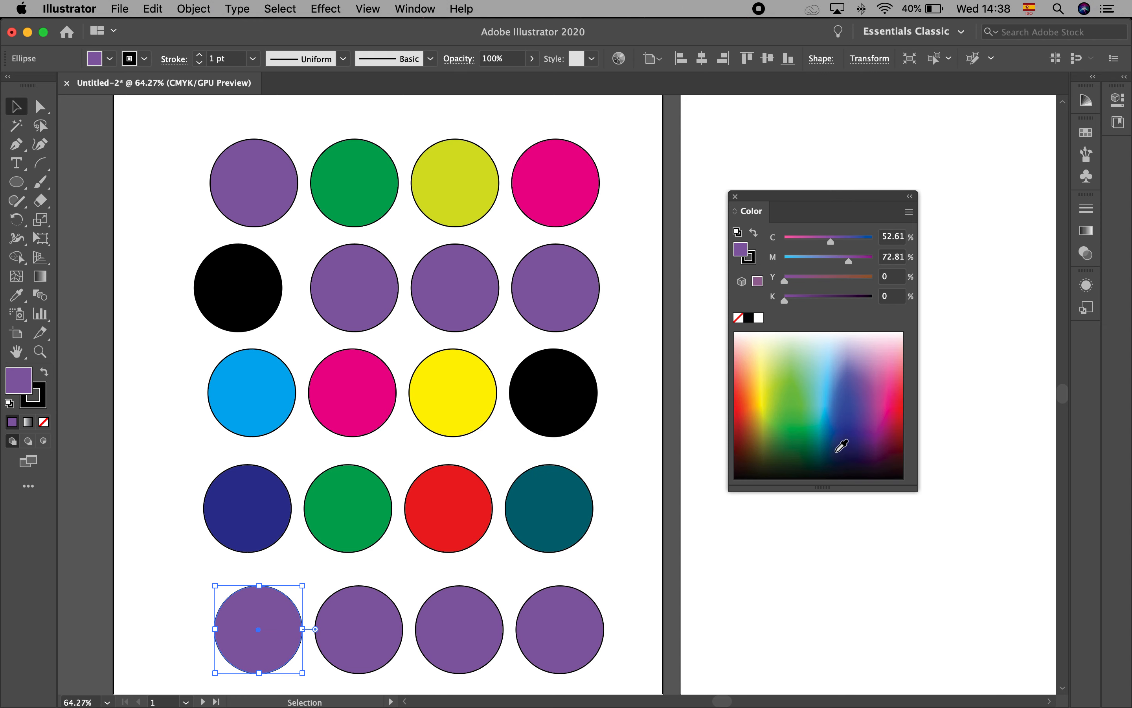
{"action": "left_click", "coordinate": [828, 390]}
{"action": "left_click", "coordinate": [834, 380]}
{"action": "left_click", "coordinate": [825, 386]}
{"action": "left_click", "coordinate": [825, 396]}
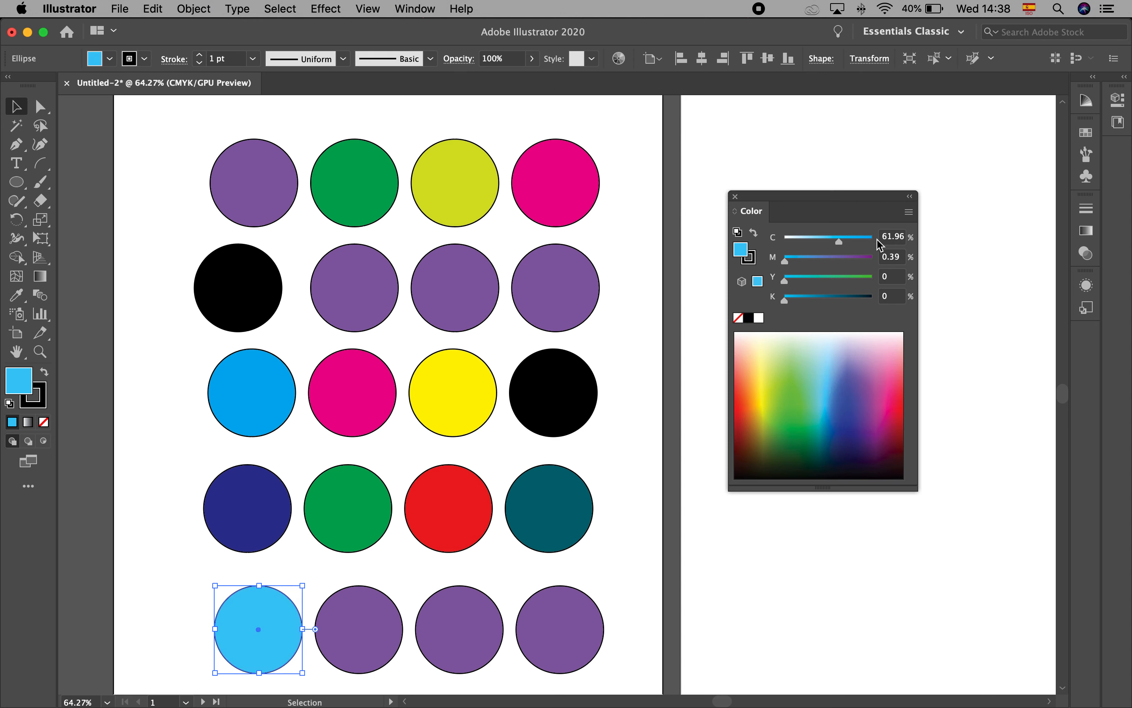
{"action": "left_click", "coordinate": [901, 260]}
{"action": "left_click", "coordinate": [830, 418]}
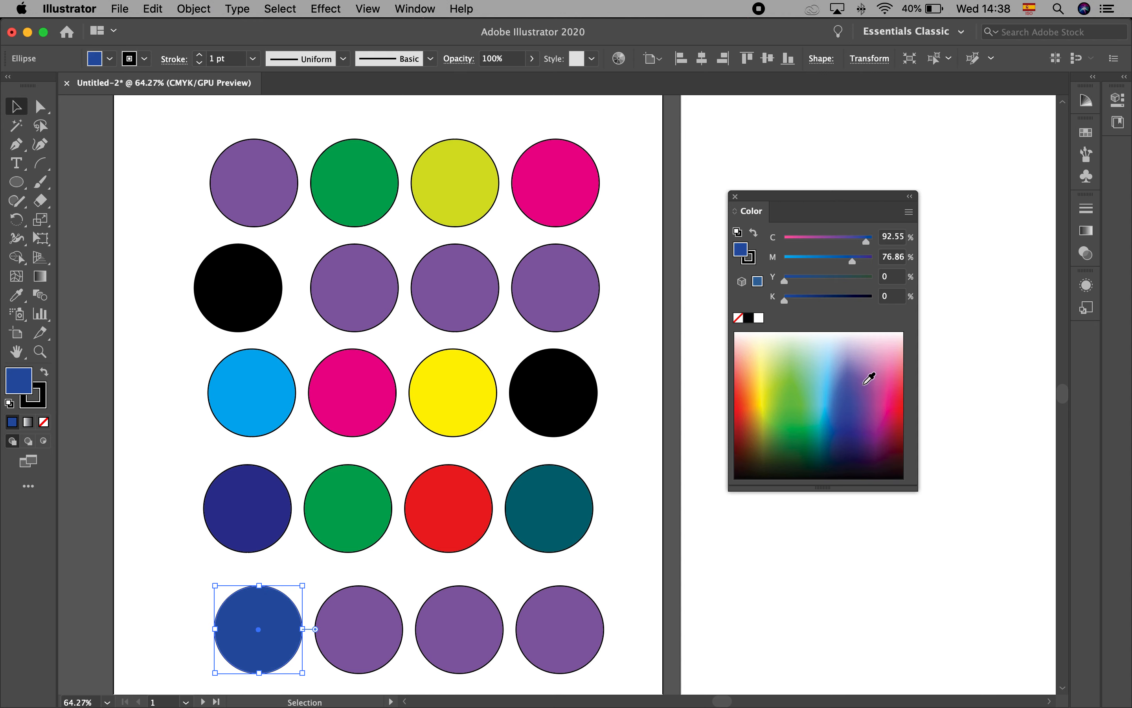
{"action": "left_click", "coordinate": [872, 382]}
{"action": "left_click", "coordinate": [875, 437]}
{"action": "left_click", "coordinate": [888, 463]}
{"action": "left_click", "coordinate": [896, 418]}
{"action": "left_click", "coordinate": [847, 402]}
{"action": "left_click", "coordinate": [768, 379]}
{"action": "left_click", "coordinate": [756, 353]}
{"action": "left_click", "coordinate": [797, 352]}
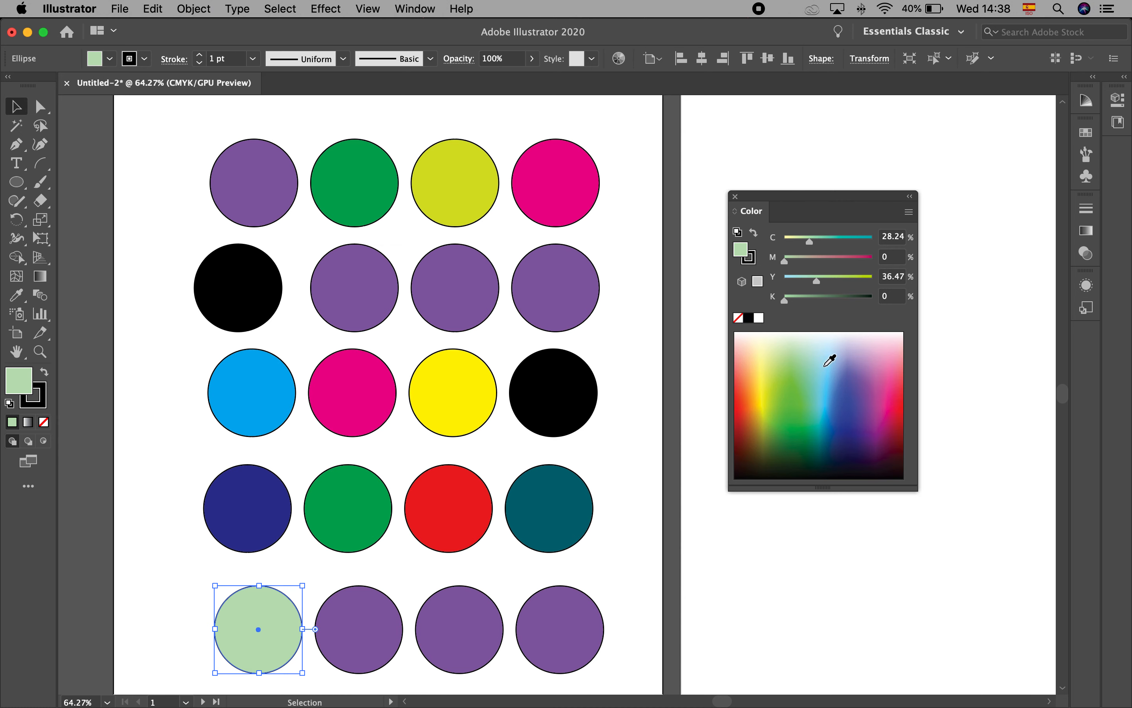
Switch the fifth row's first circle to the Grayscale color model and sample a mid gray of K 43.53% from the ramp
{"action": "left_click", "coordinate": [909, 213]}
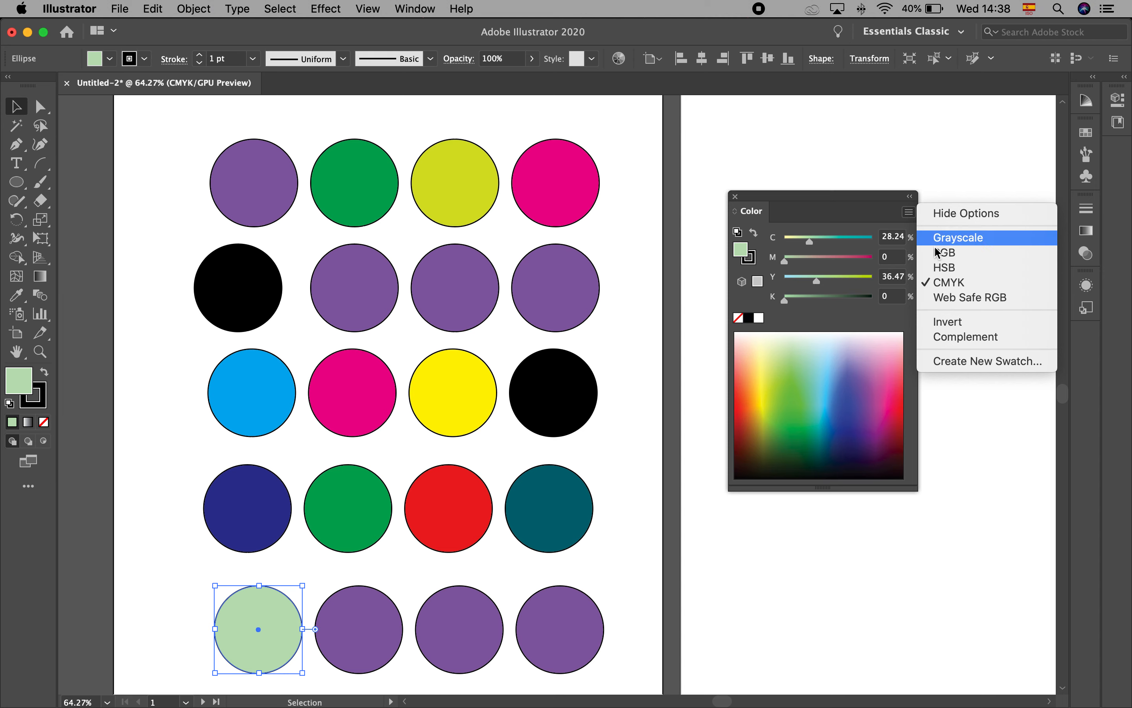
{"action": "left_click", "coordinate": [958, 238]}
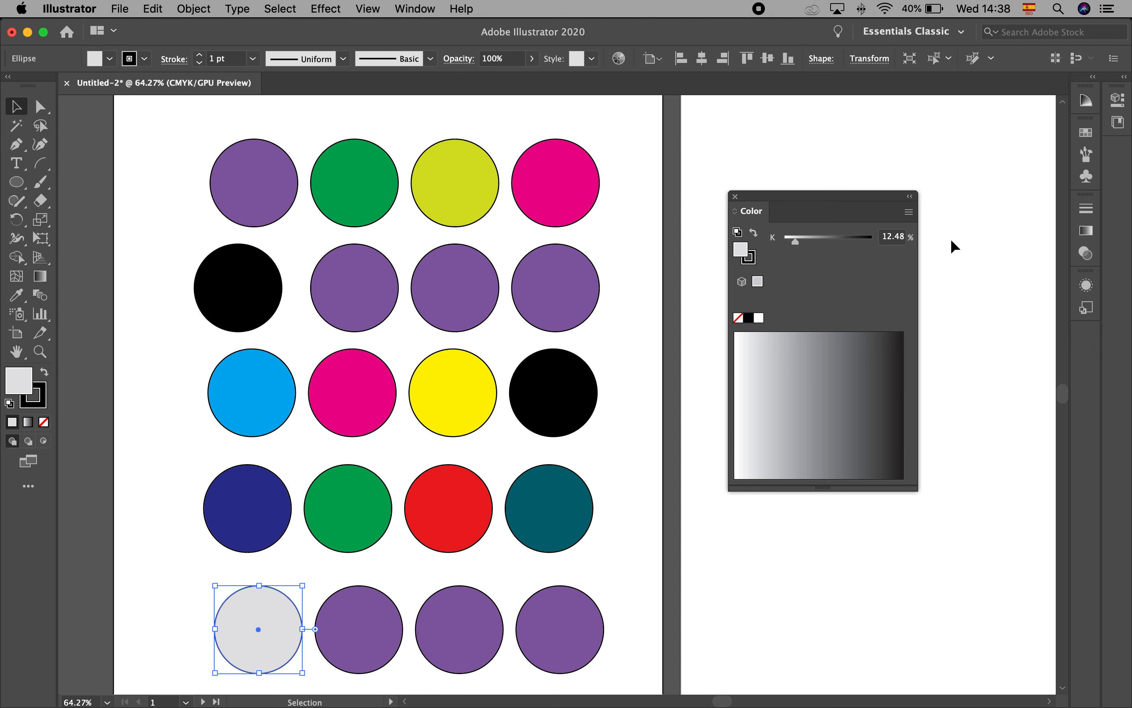
{"action": "left_click", "coordinate": [369, 632]}
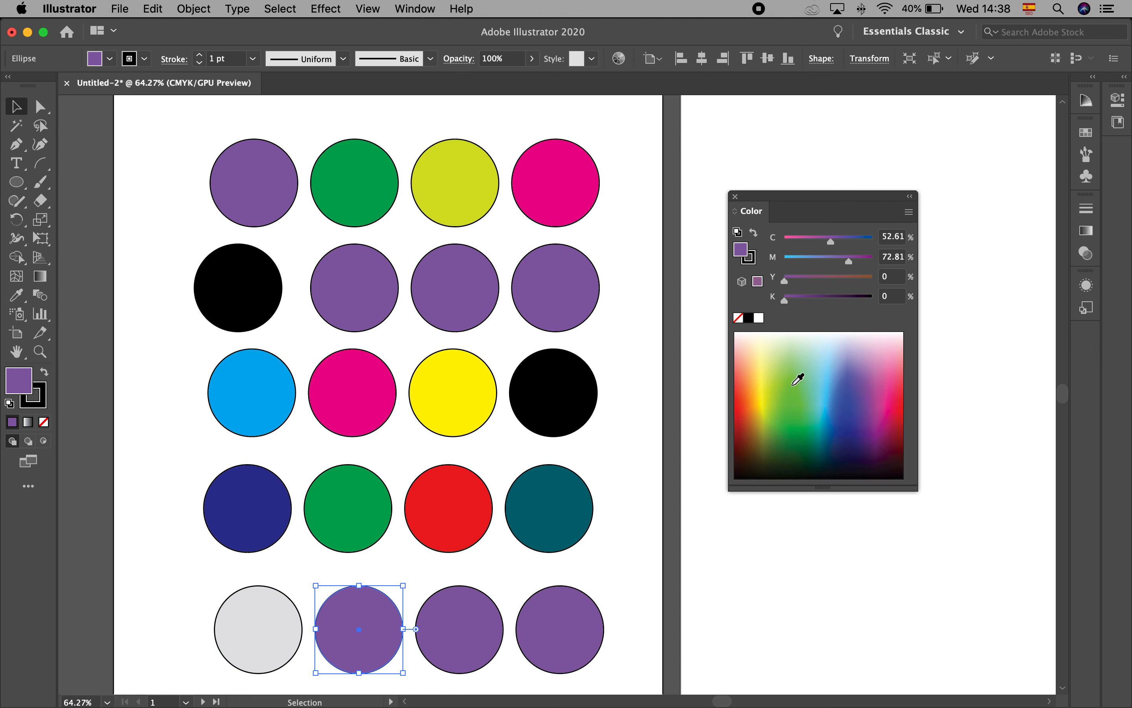
{"action": "left_click", "coordinate": [254, 619]}
{"action": "left_click_drag", "start_coordinate": [866, 359], "coordinate": [906, 335]}
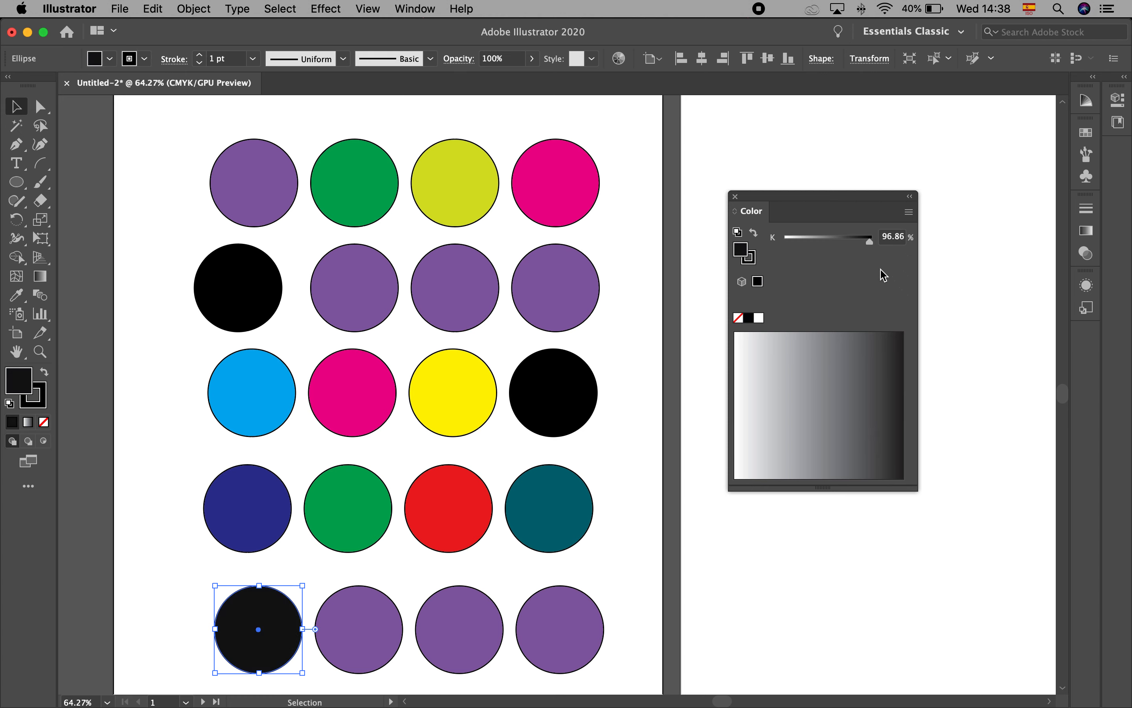
{"action": "left_click", "coordinate": [810, 392]}
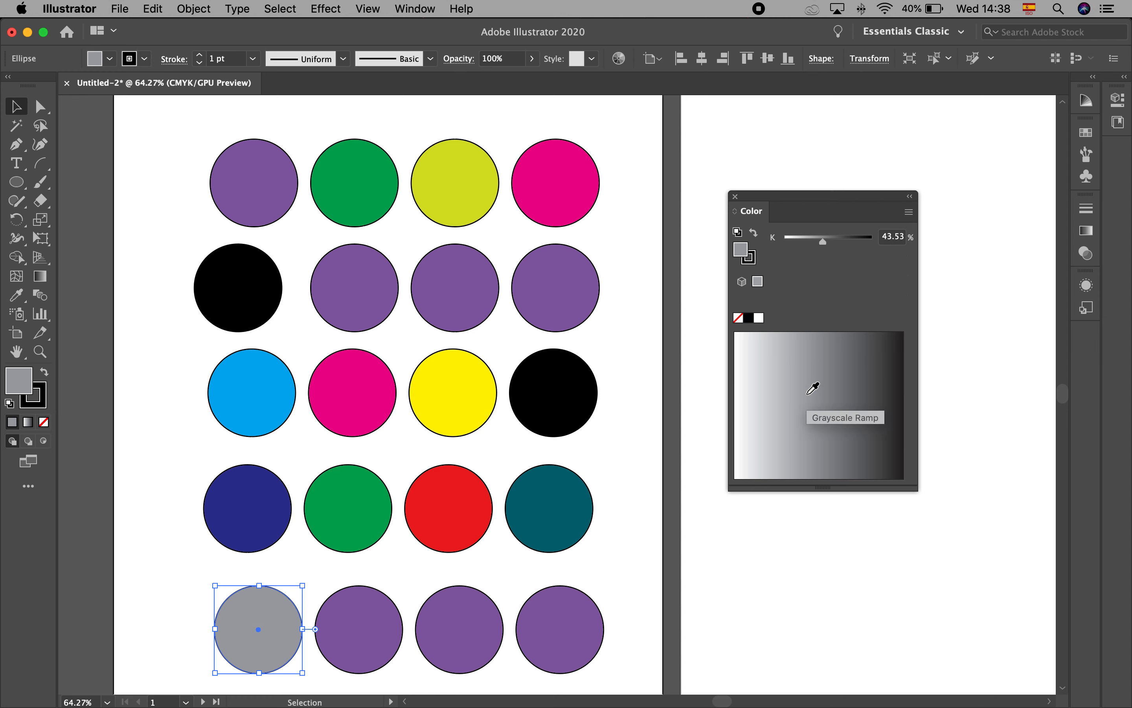
Switch the fifth row's second circle to the RGB color model and set a yellow fill: R 255, G 255, B 20
{"action": "left_click", "coordinate": [360, 616]}
{"action": "left_click", "coordinate": [908, 211]}
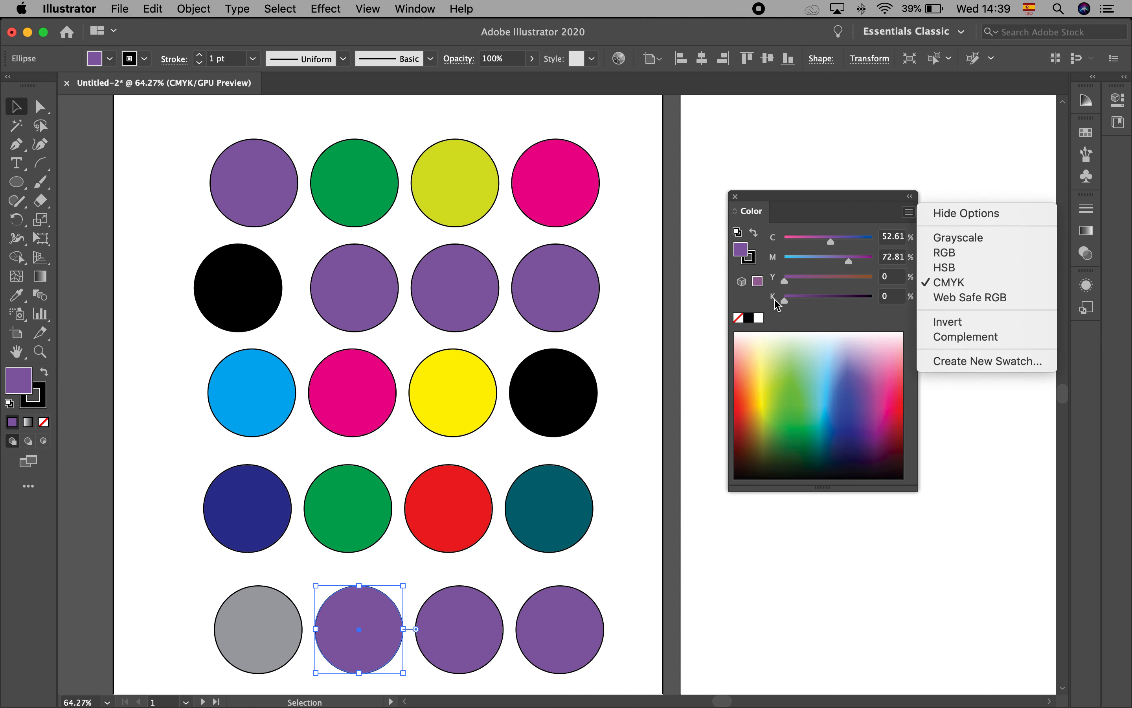
{"action": "left_click", "coordinate": [942, 253]}
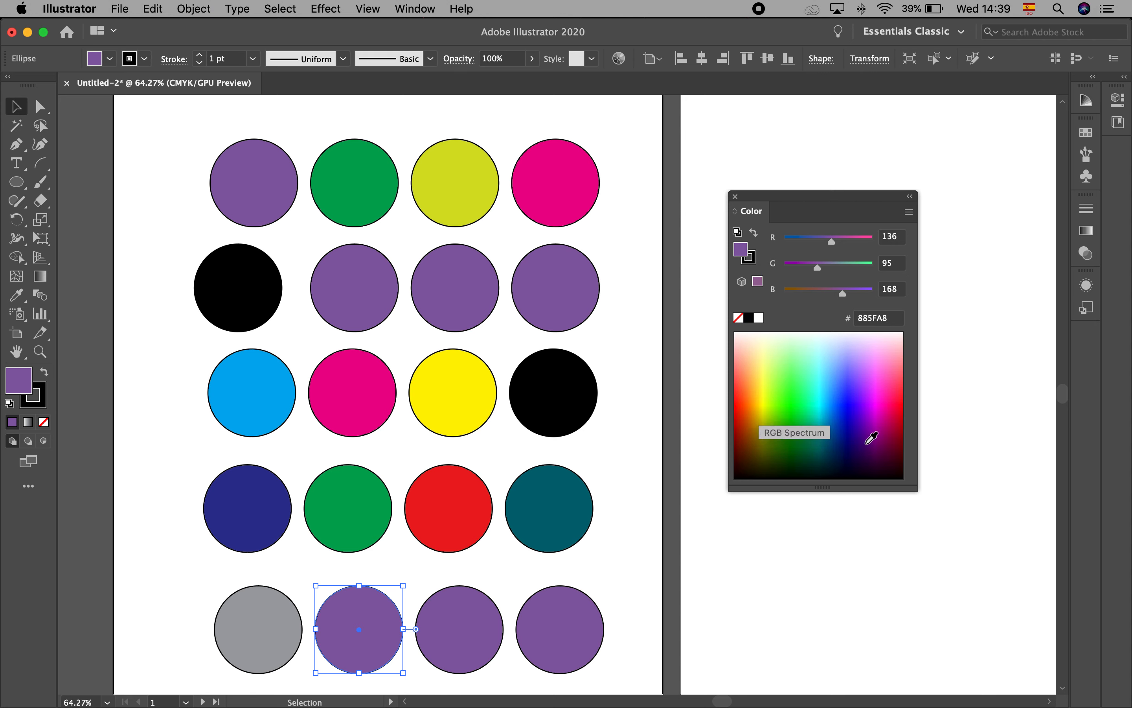
{"action": "left_click", "coordinate": [843, 385]}
{"action": "left_click", "coordinate": [880, 354]}
{"action": "left_click", "coordinate": [818, 356]}
{"action": "left_click_drag", "start_coordinate": [872, 265], "coordinate": [792, 294]}
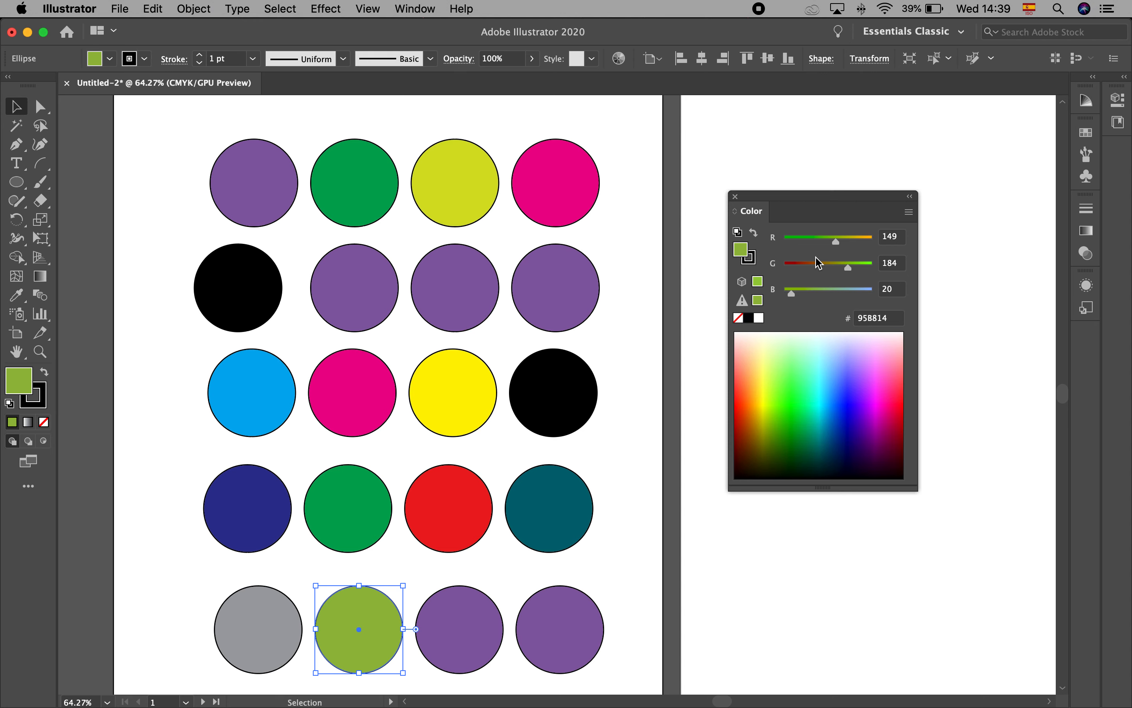
{"action": "left_click_drag", "start_coordinate": [836, 242], "coordinate": [889, 266]}
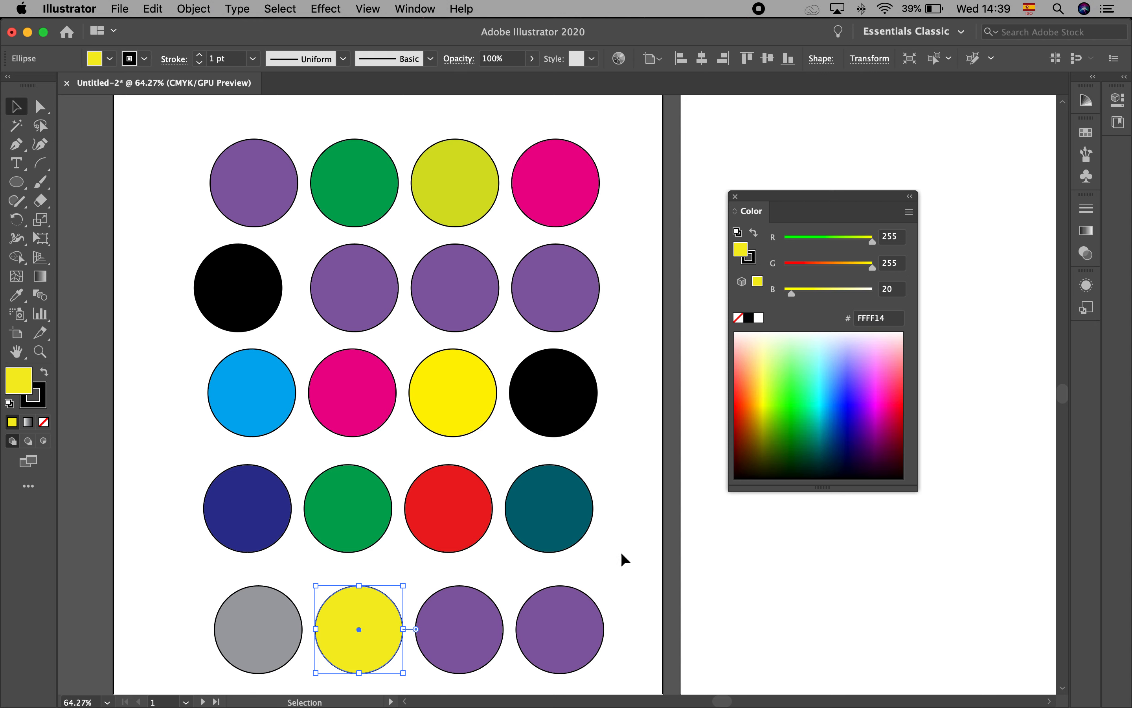
Switch the fifth row's third circle to the HSB color model and set a dark purple fill: H 280, S 37, B 32
{"action": "left_click", "coordinate": [445, 621]}
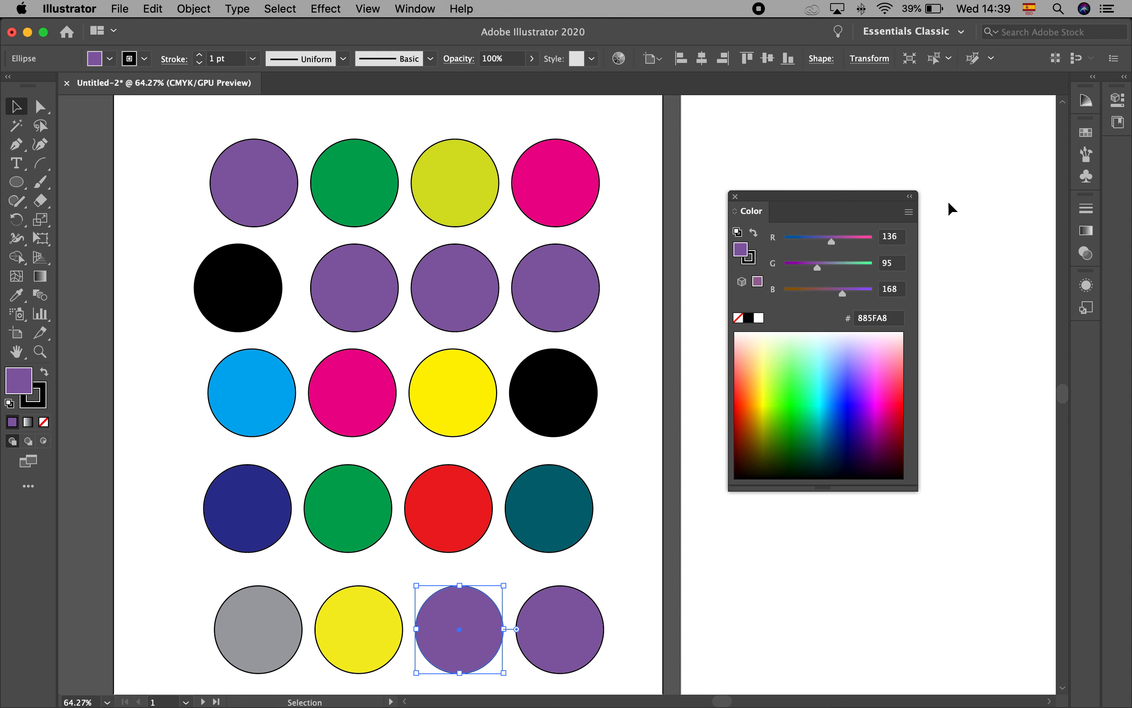
{"action": "left_click", "coordinate": [908, 212]}
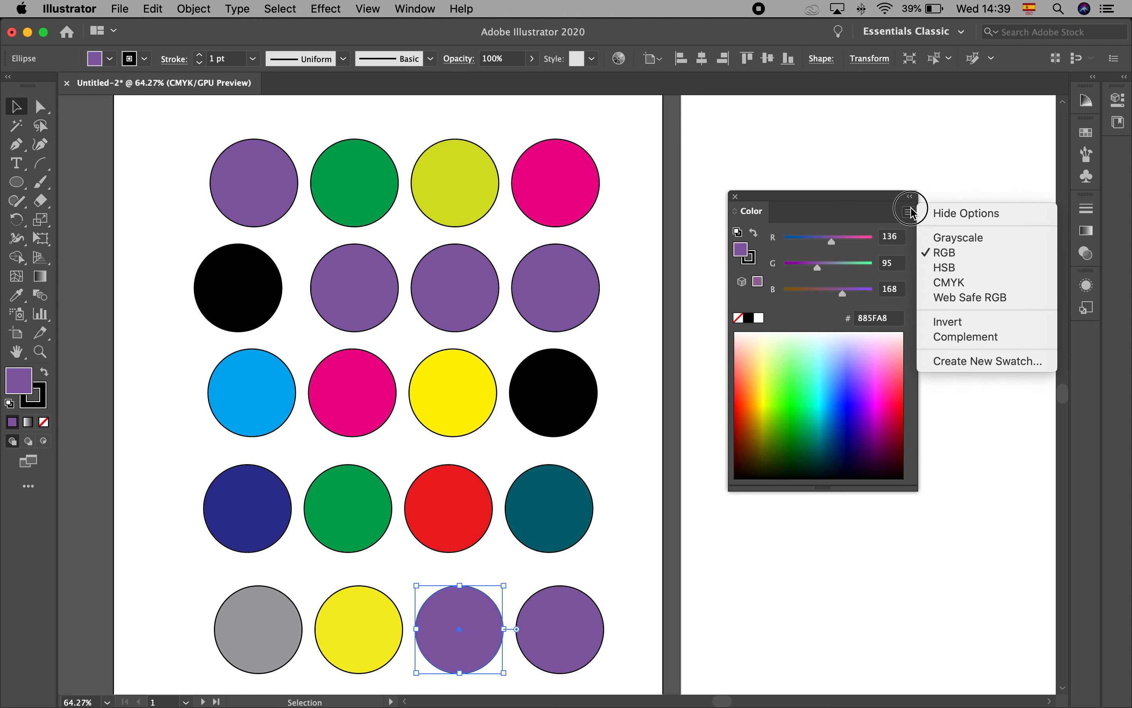
{"action": "left_click", "coordinate": [941, 268]}
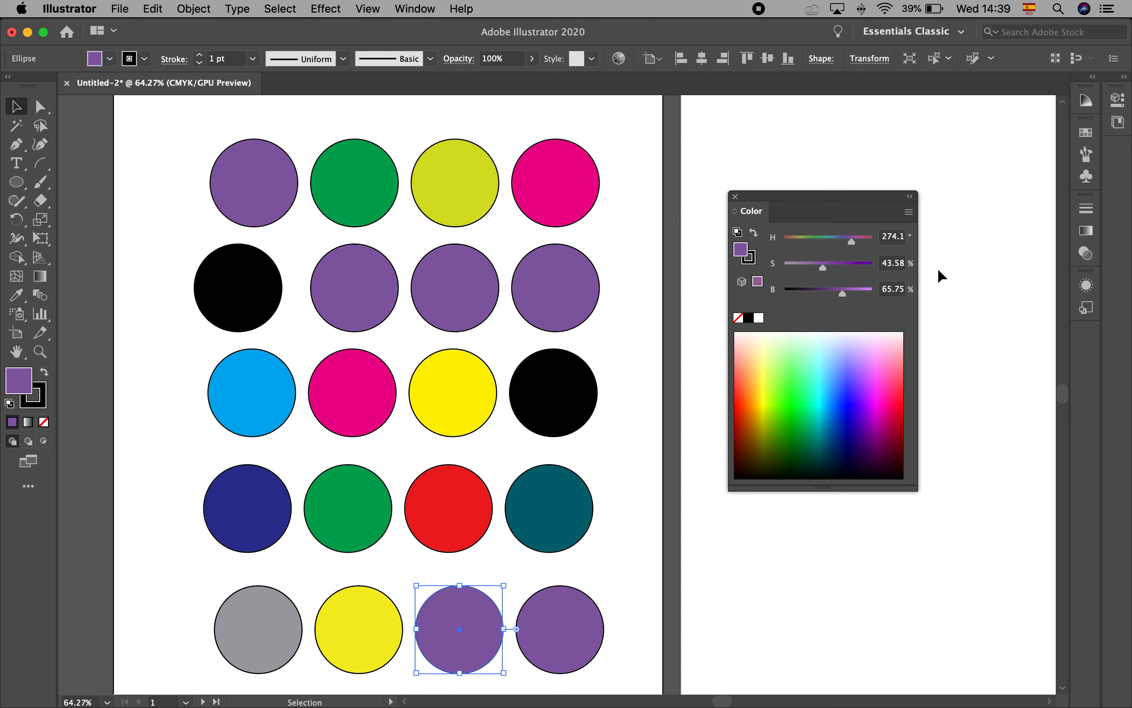
{"action": "left_click_drag", "start_coordinate": [851, 241], "coordinate": [781, 266]}
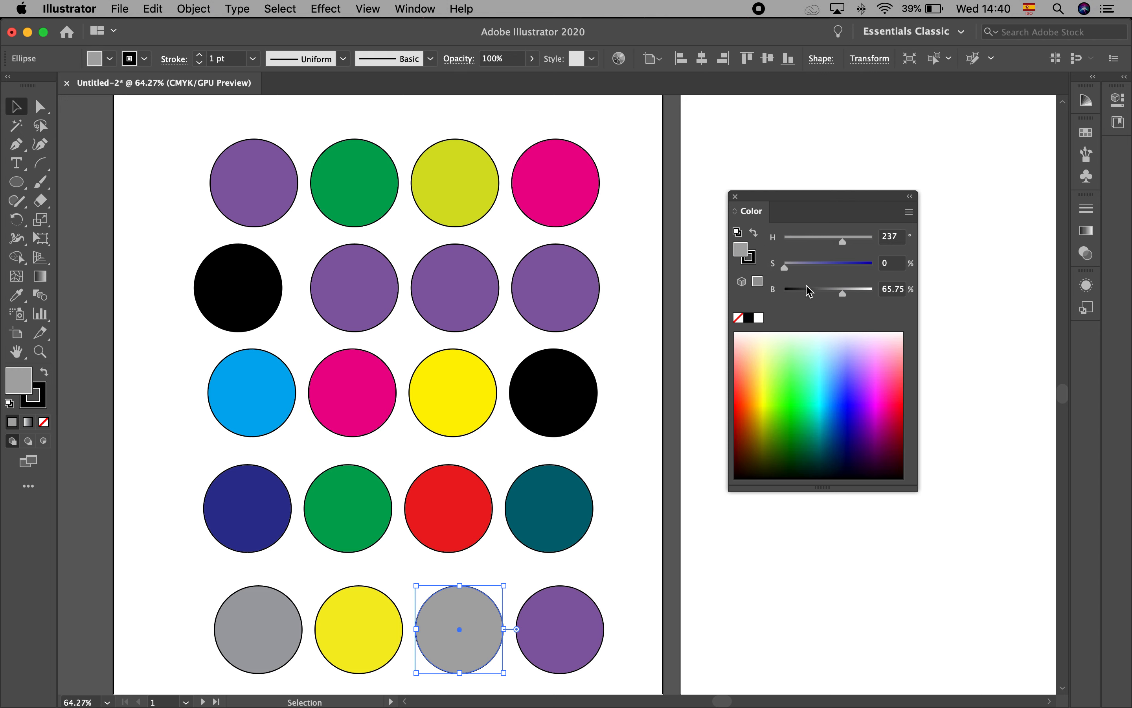
{"action": "left_click_drag", "start_coordinate": [849, 298], "coordinate": [814, 294]}
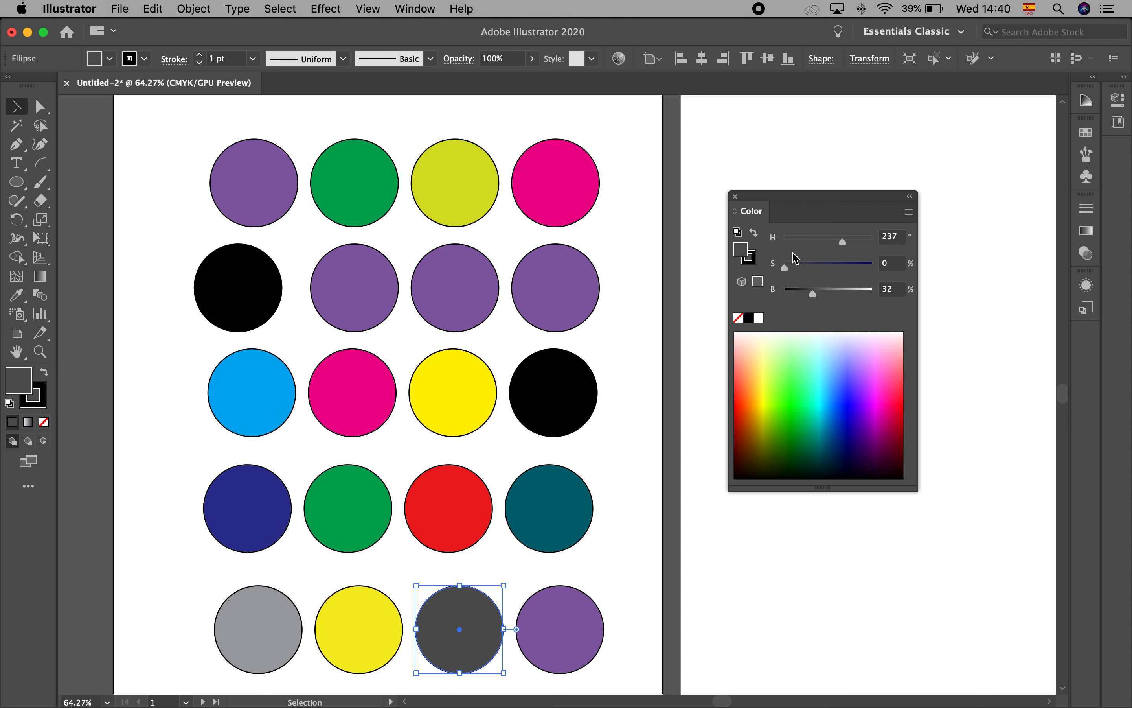
{"action": "left_click_drag", "start_coordinate": [844, 247], "coordinate": [853, 241]}
{"action": "left_click_drag", "start_coordinate": [785, 267], "coordinate": [817, 267]}
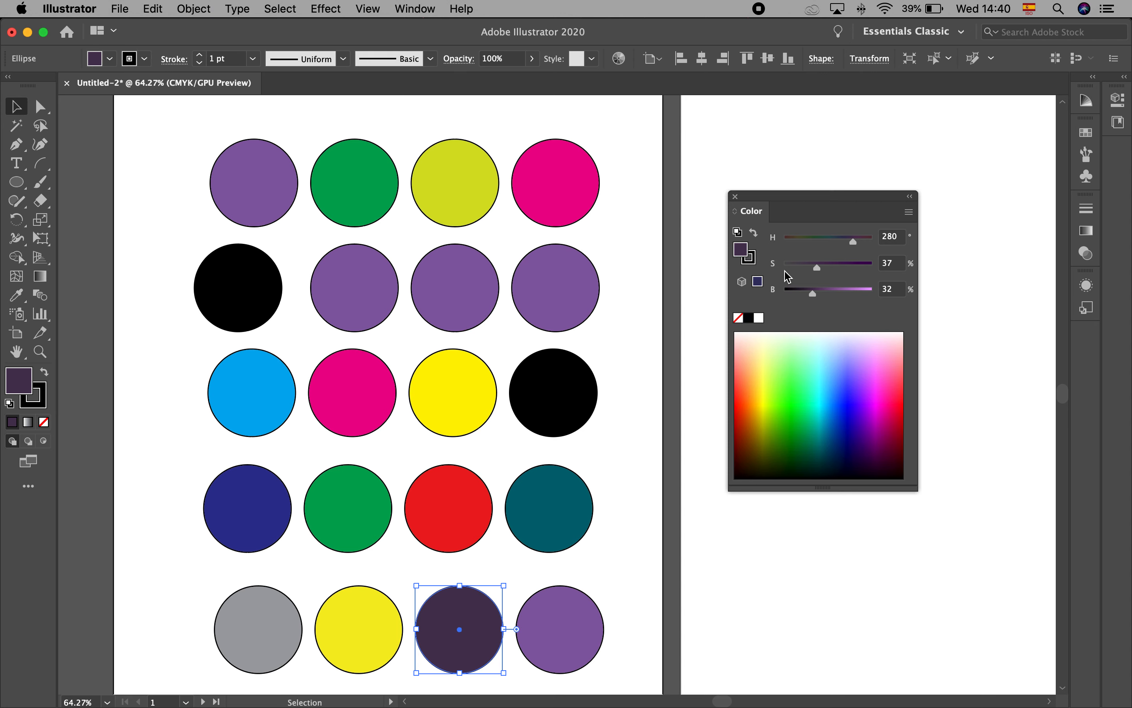
Switch the circle to the Web Safe RGB color model and sample a light cyan fill, 66FFFF, from the spectrum
{"action": "left_click", "coordinate": [909, 212]}
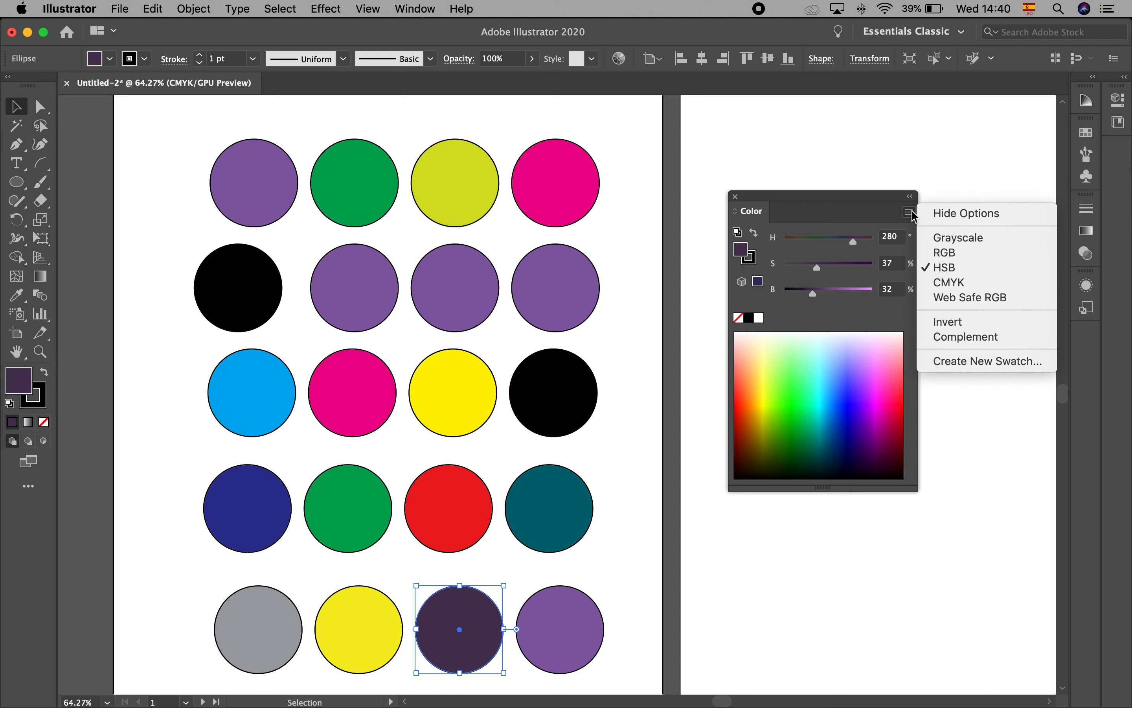
{"action": "left_click", "coordinate": [948, 299]}
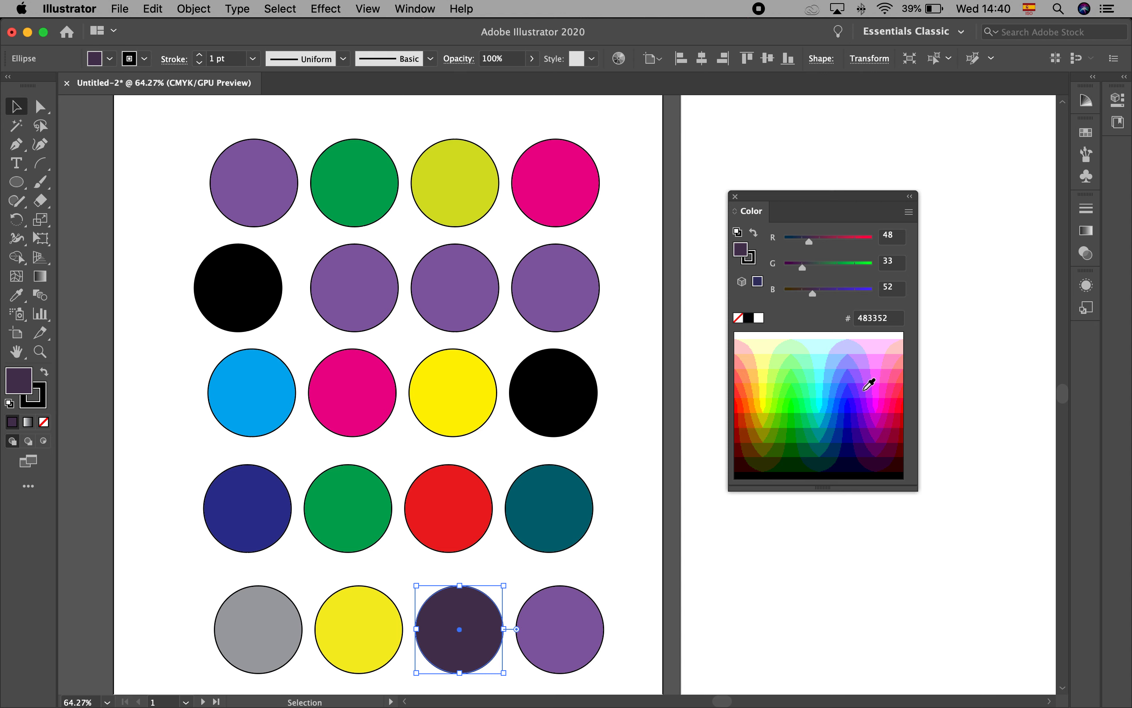
{"action": "left_click_drag", "start_coordinate": [803, 268], "coordinate": [842, 268]}
{"action": "left_click", "coordinate": [822, 345]}
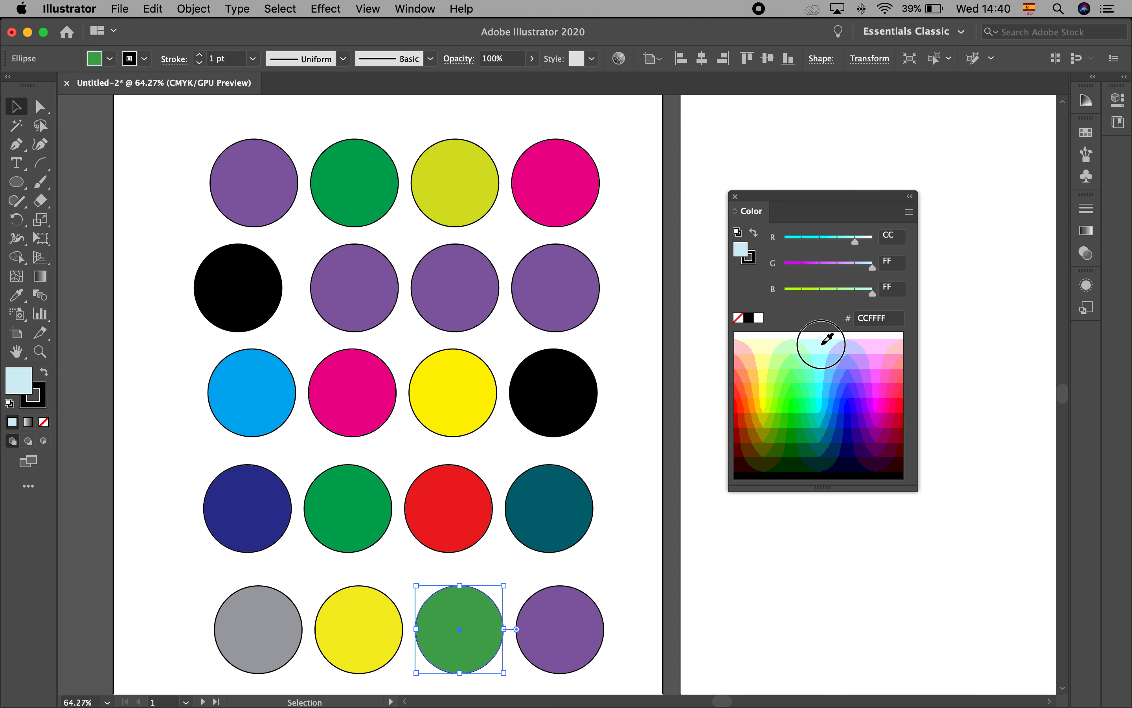
{"action": "left_click", "coordinate": [822, 374]}
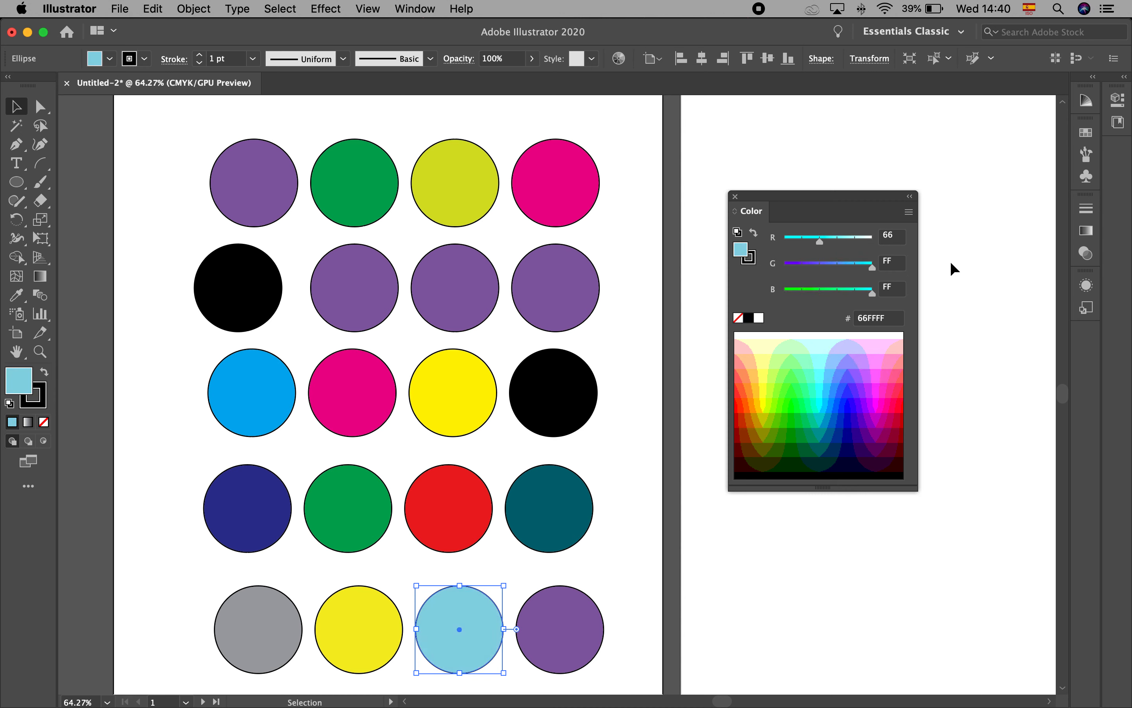
Start a new global process swatch named with a first name plus "Blue", with C 63, M 17, Y 10.51, K 38
{"action": "left_click", "coordinate": [908, 212]}
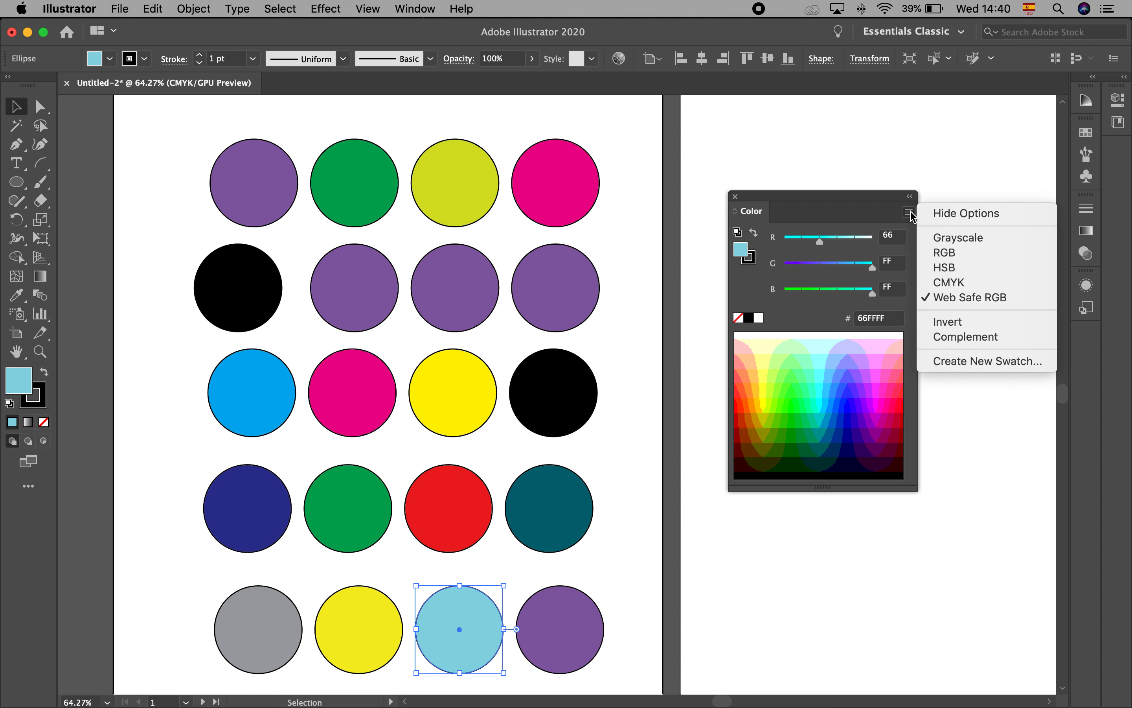
{"action": "left_click", "coordinate": [909, 213]}
{"action": "left_click", "coordinate": [909, 213]}
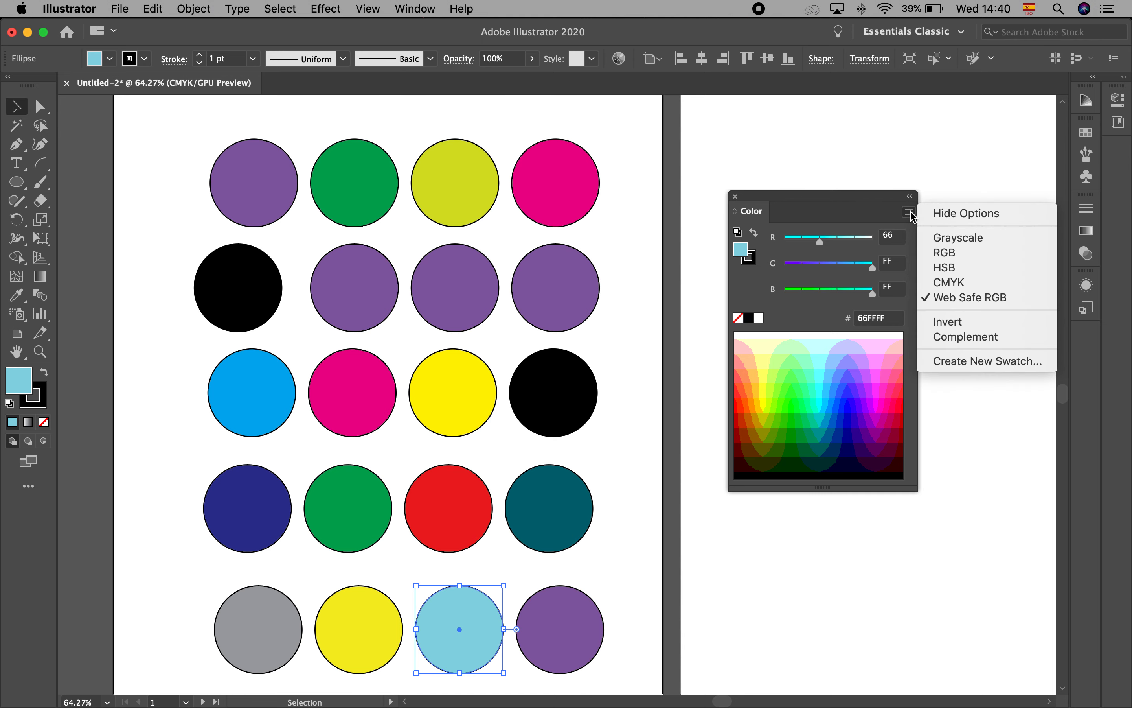
{"action": "left_click", "coordinate": [950, 362]}
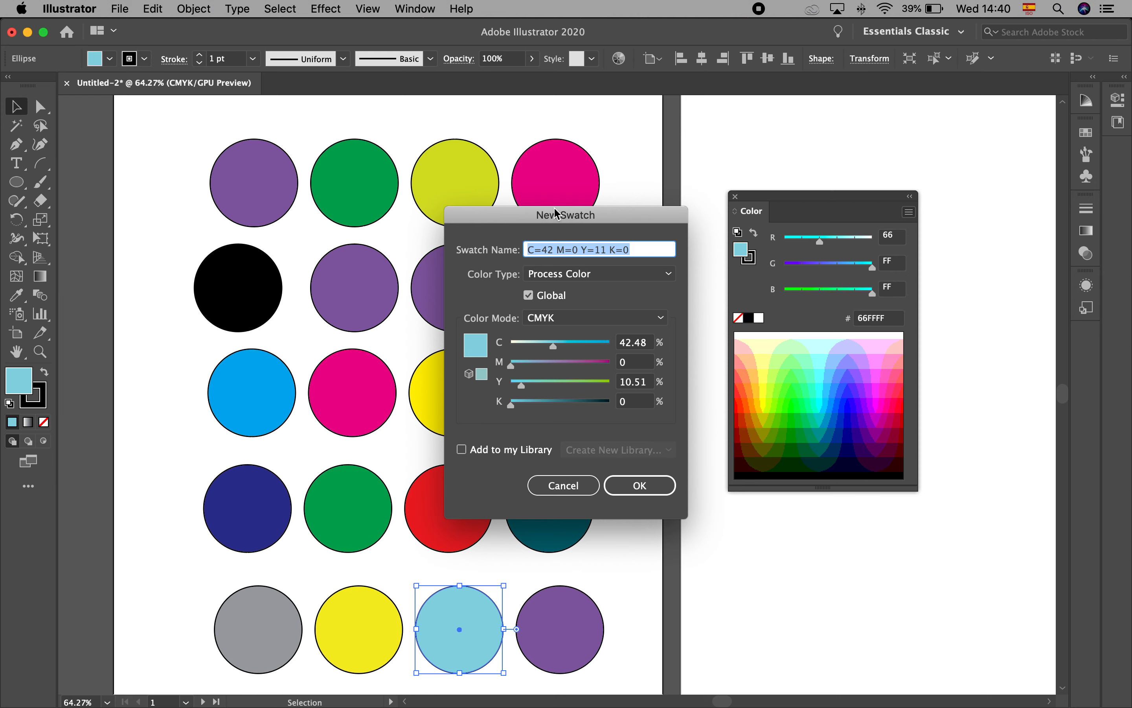
{"action": "type", "text": "Brenda Blue"}
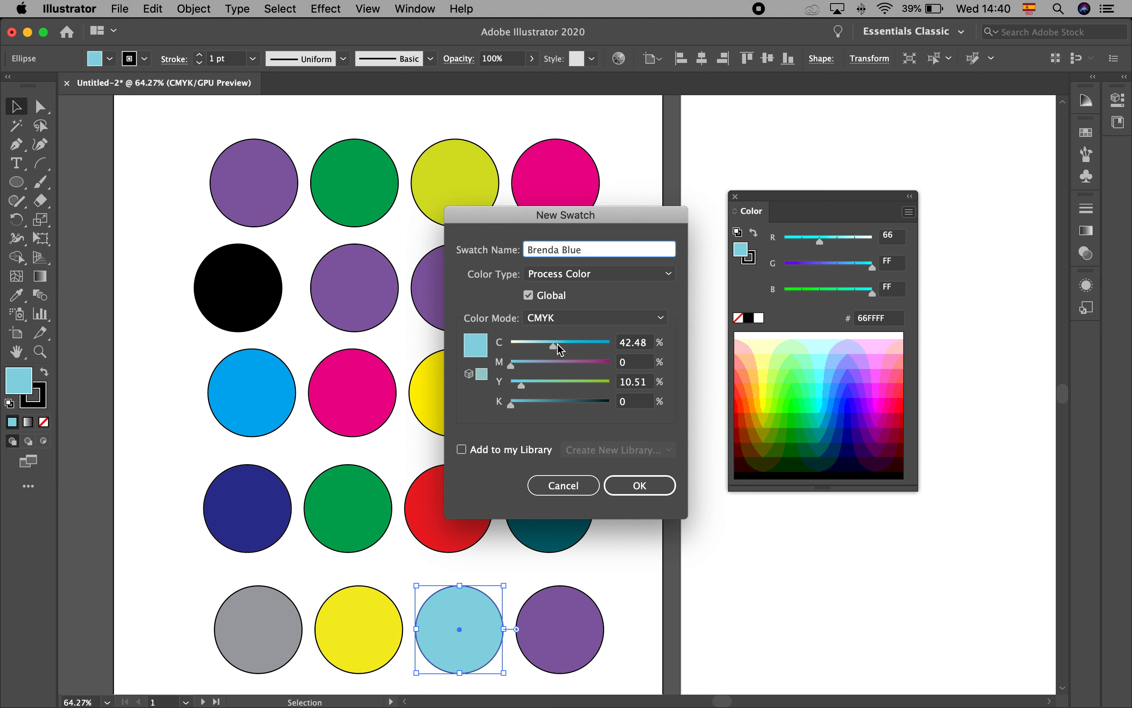
{"action": "left_click_drag", "start_coordinate": [553, 346], "coordinate": [573, 347]}
{"action": "left_click_drag", "start_coordinate": [512, 366], "coordinate": [554, 409]}
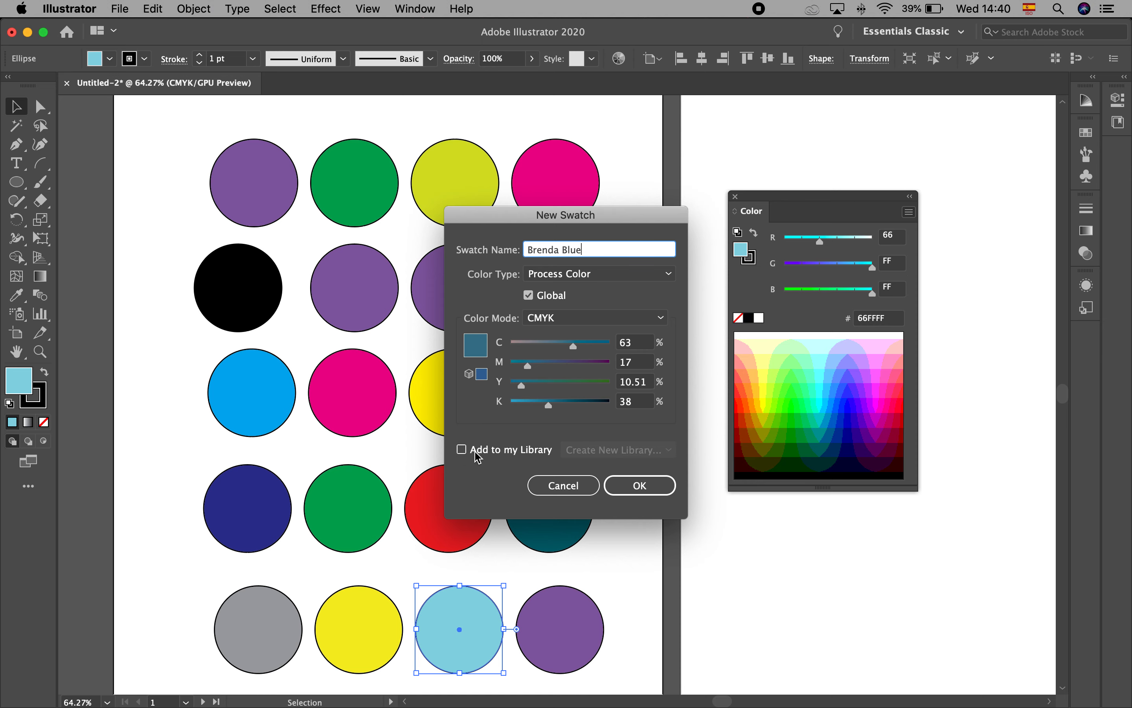
Include the new blue swatch in the Creative Cloud library "Your library" and create it
{"action": "left_click", "coordinate": [461, 450]}
{"action": "left_click", "coordinate": [640, 453]}
{"action": "left_click", "coordinate": [640, 454]}
{"action": "left_click", "coordinate": [648, 483]}
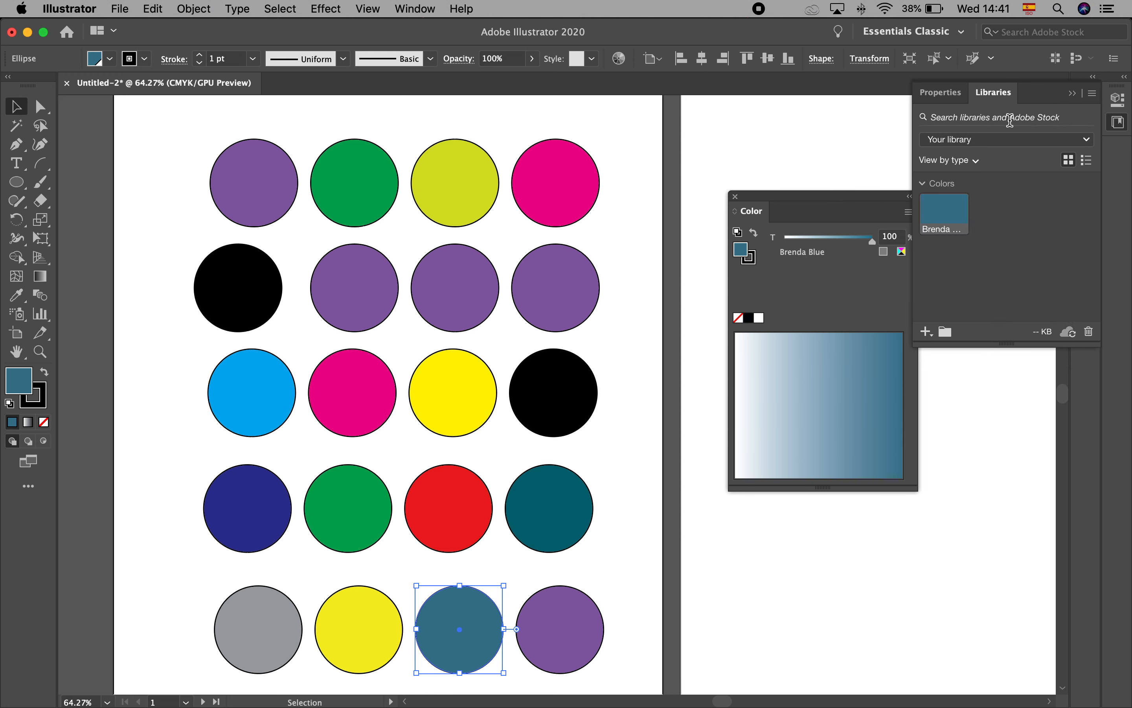
Check the new blue swatch in the library and among the document swatches, and close the color and library views
{"action": "mouse_move", "coordinate": [960, 225]}
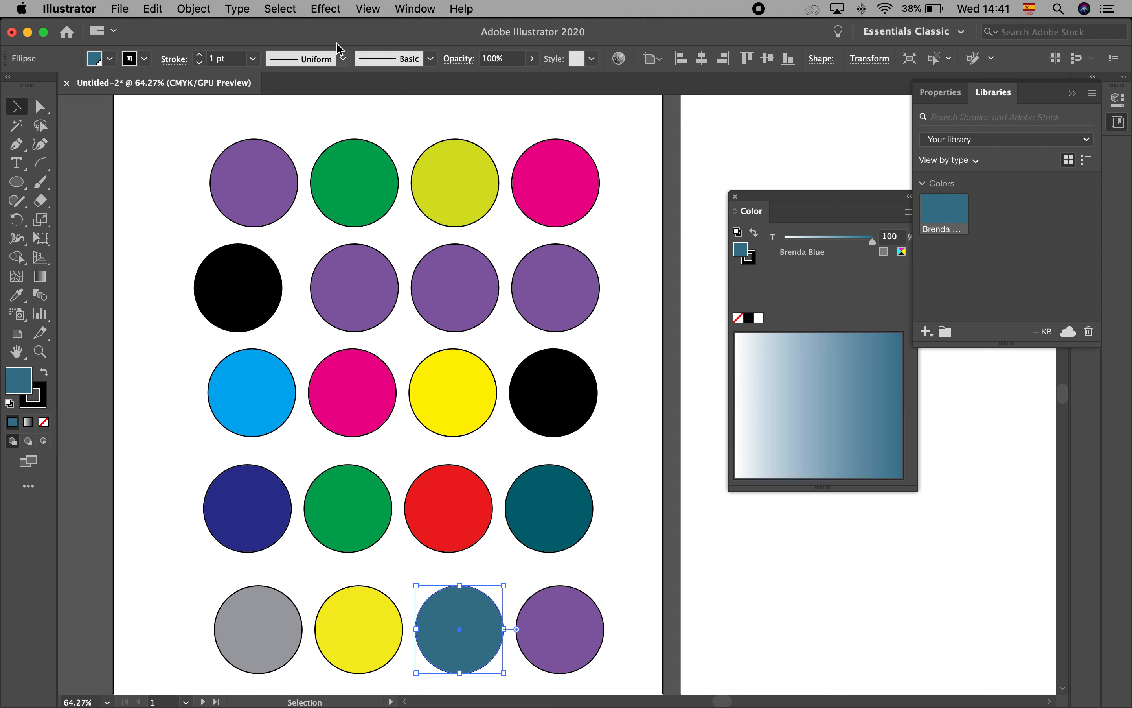
{"action": "left_click", "coordinate": [111, 60]}
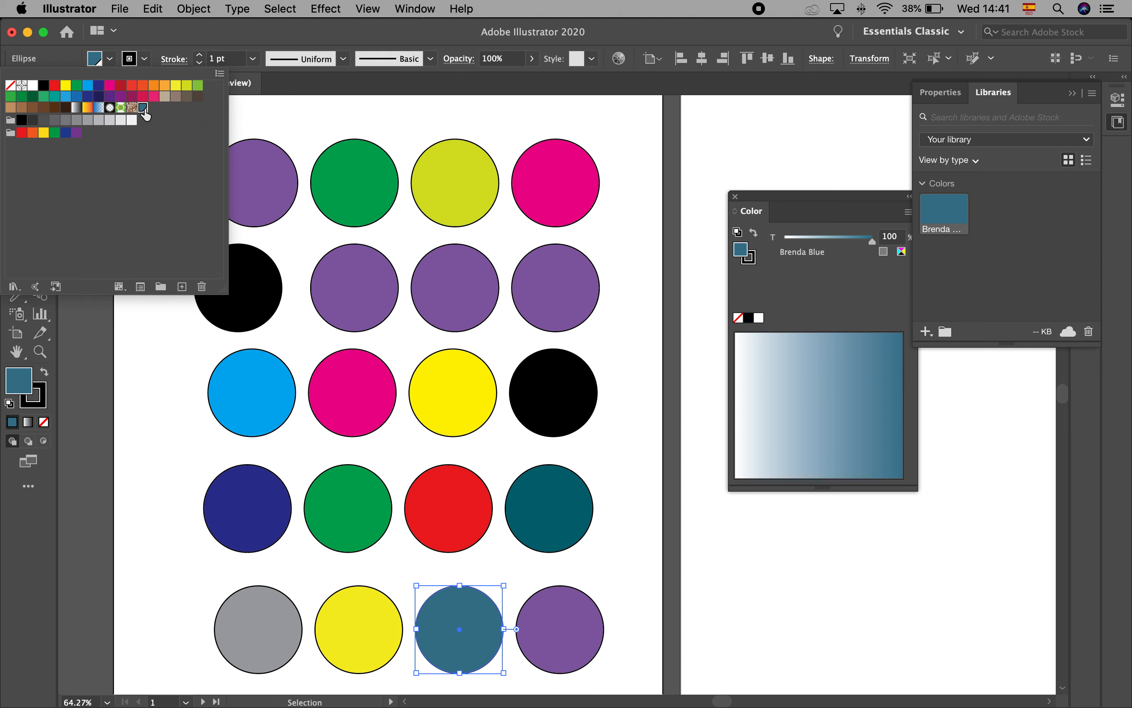
{"action": "left_click", "coordinate": [172, 354]}
{"action": "left_click", "coordinate": [15, 111]}
{"action": "left_click", "coordinate": [736, 197]}
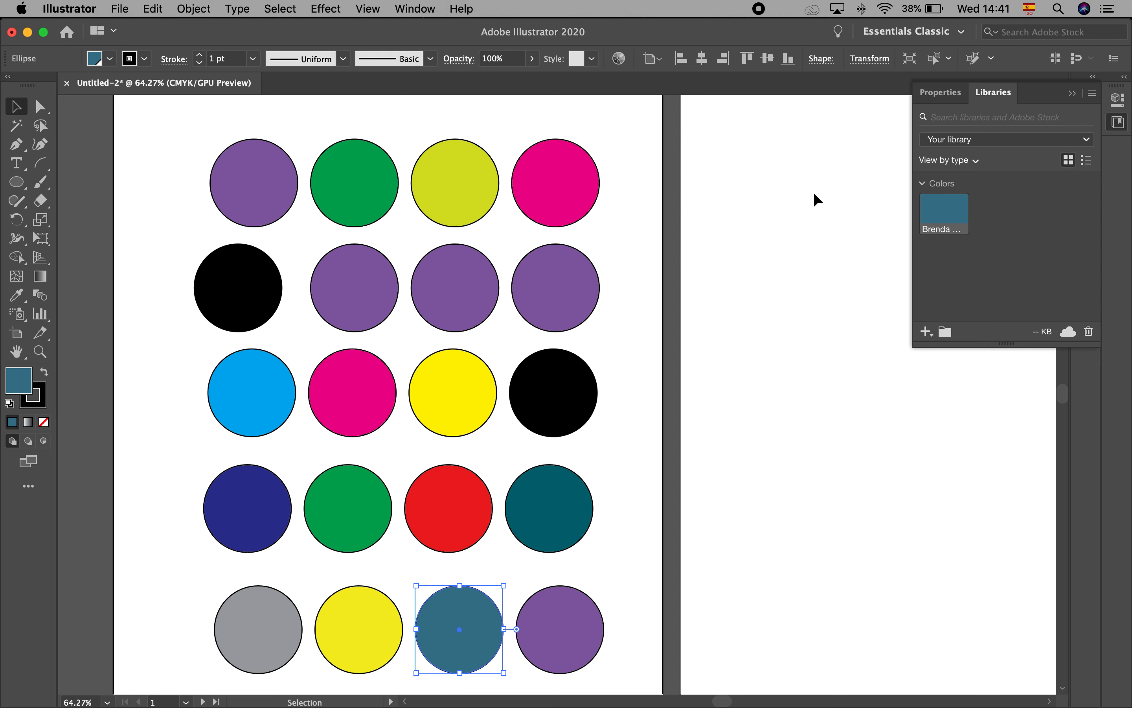
{"action": "left_click", "coordinate": [1072, 94]}
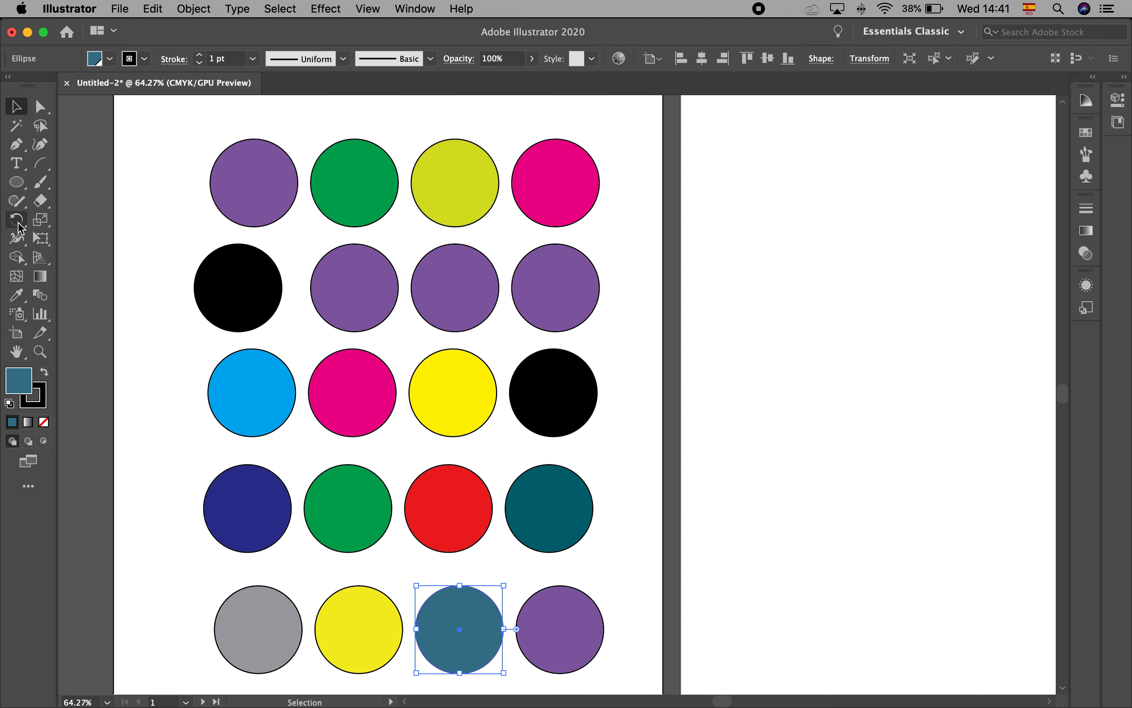
Open the Ice Cream swatch library from the Foods category and enlarge it to show all its color groups
{"action": "left_click", "coordinate": [109, 59]}
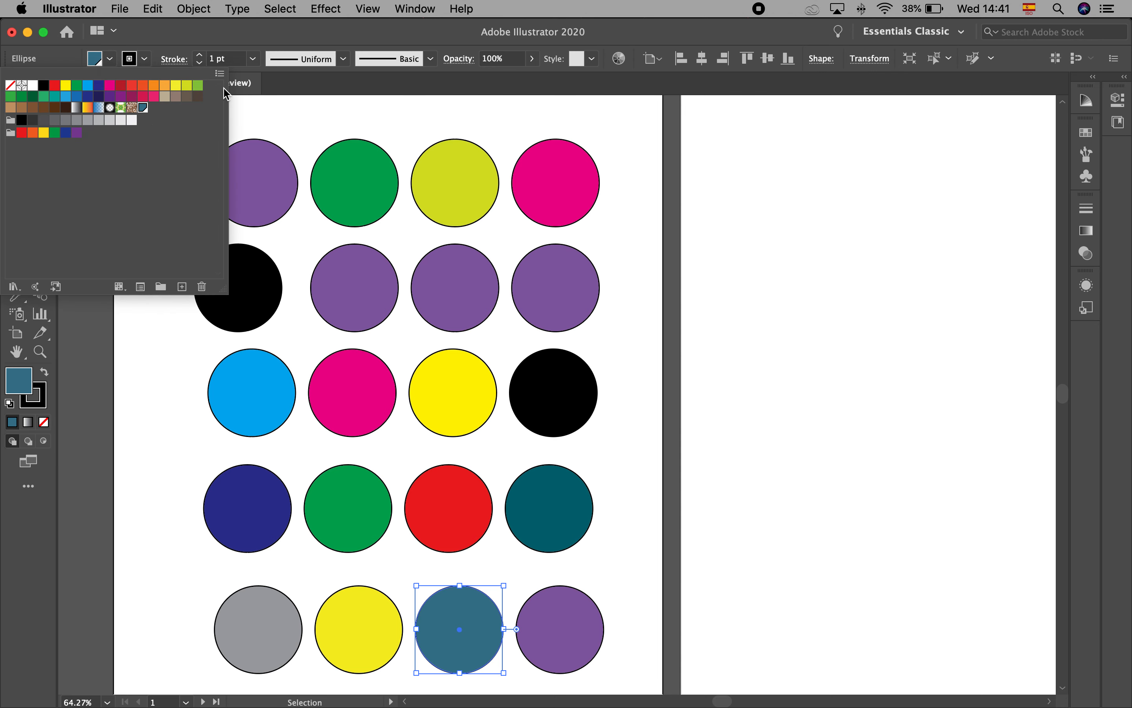
{"action": "left_click", "coordinate": [220, 74]}
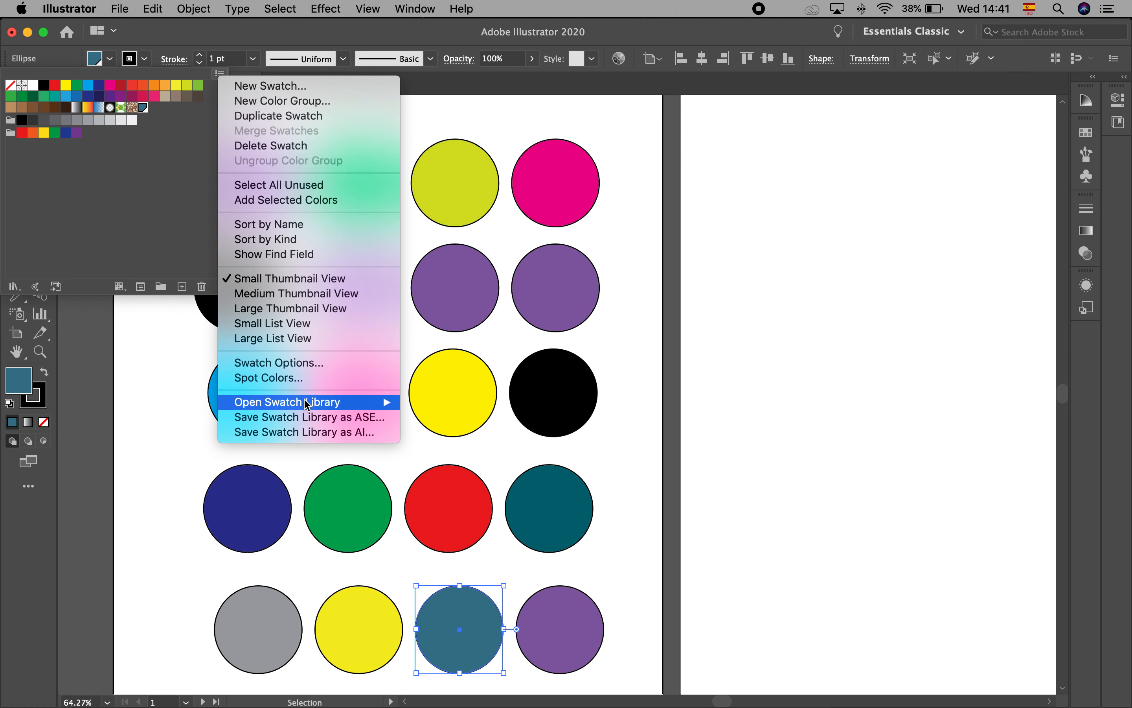
{"action": "mouse_move", "coordinate": [309, 406]}
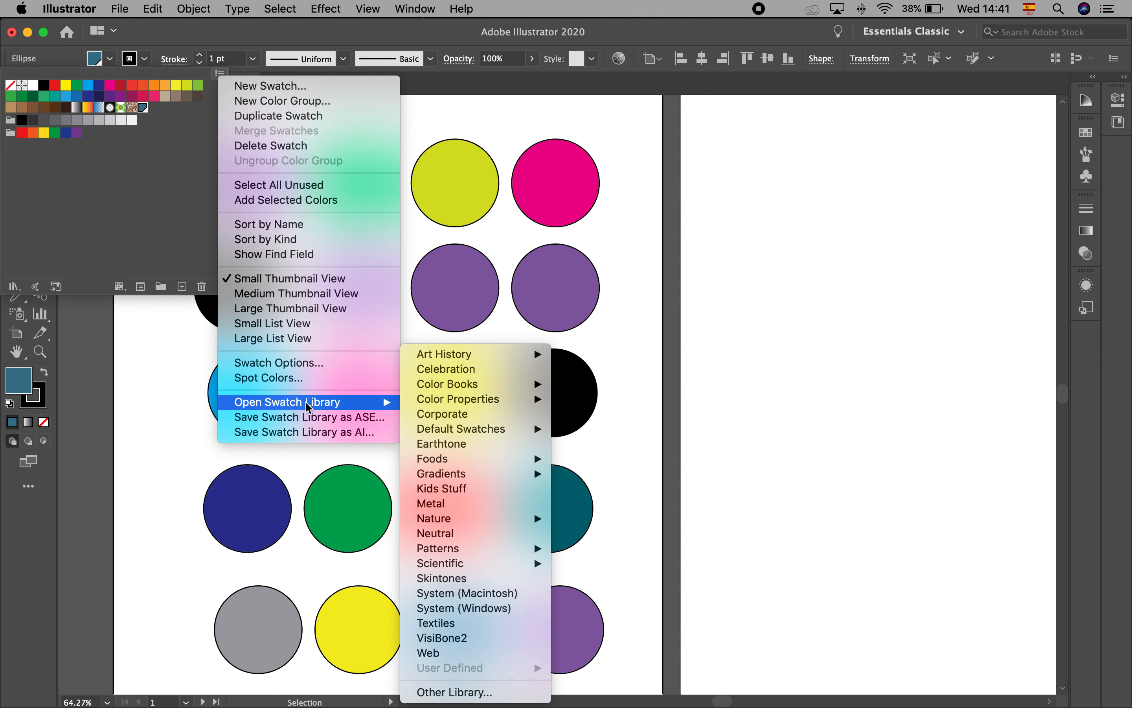
{"action": "mouse_move", "coordinate": [461, 462]}
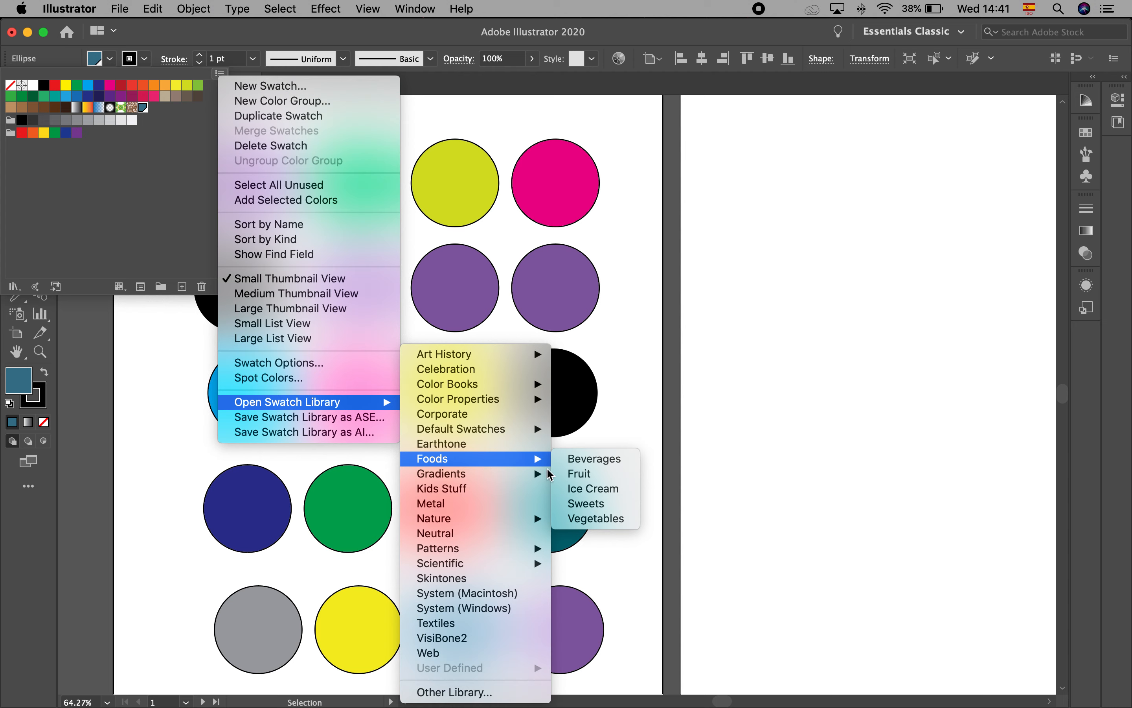
{"action": "left_click", "coordinate": [607, 489]}
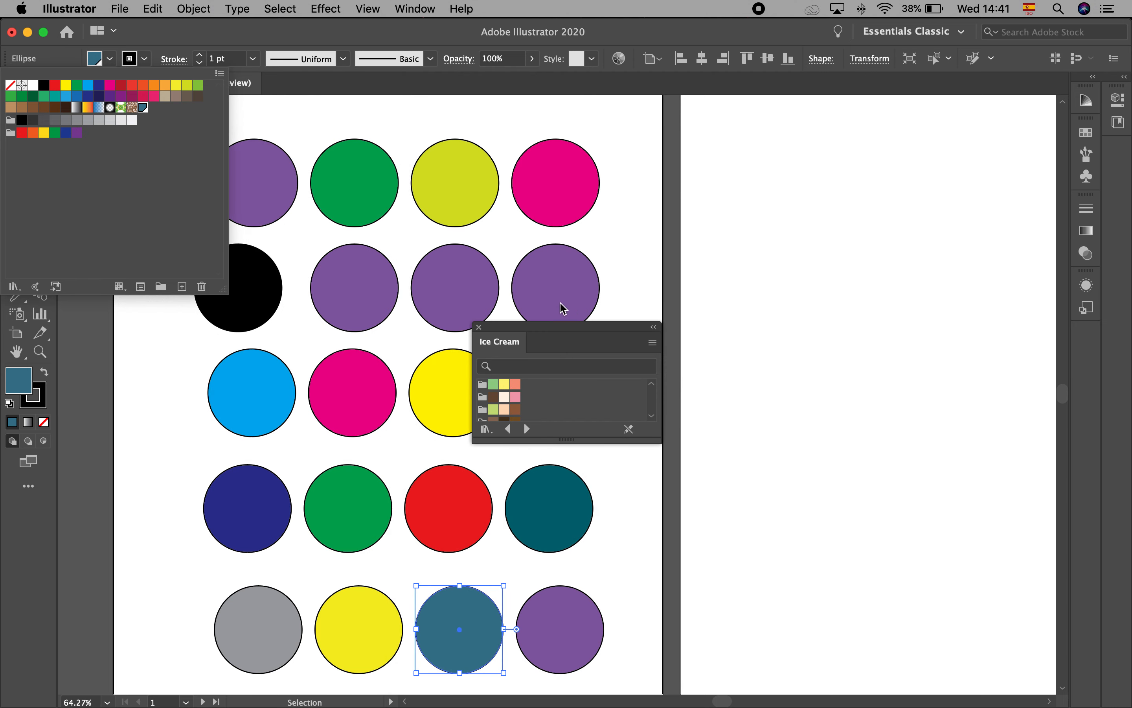
{"action": "left_click", "coordinate": [545, 331]}
{"action": "left_click_drag", "start_coordinate": [552, 326], "coordinate": [274, 135]}
{"action": "left_click_drag", "start_coordinate": [379, 250], "coordinate": [473, 526]}
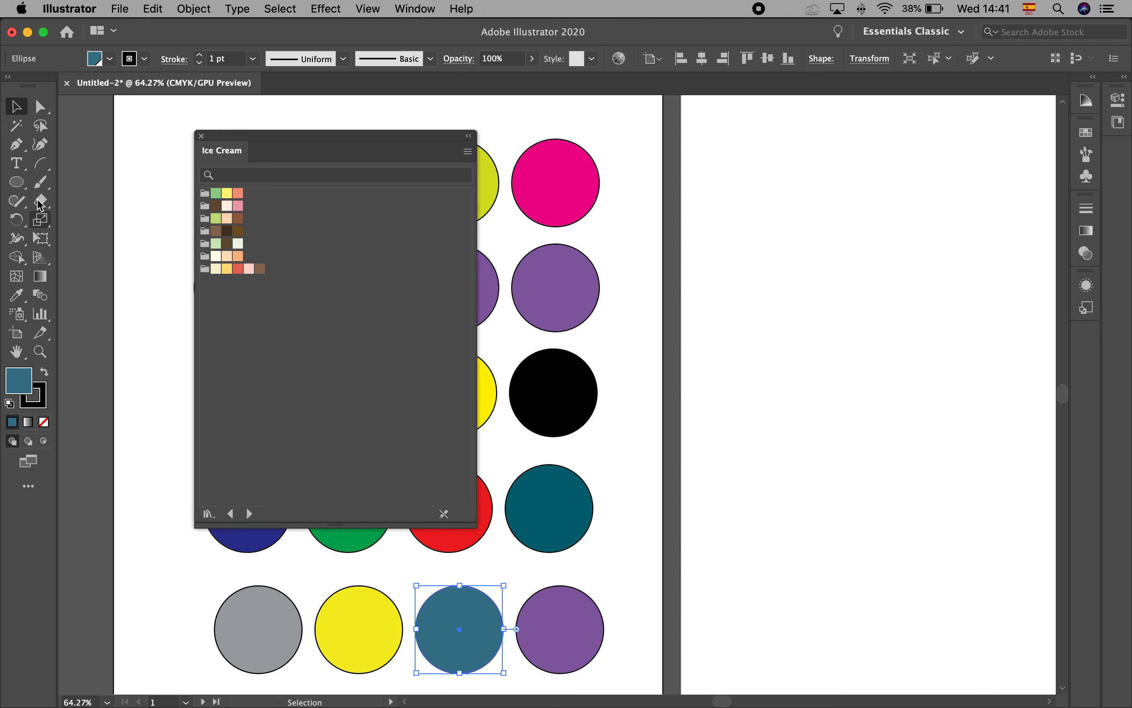
Draw a circle on the second artboard and fill it with the palest green of the fifth Ice Cream color group
{"action": "left_click", "coordinate": [20, 184]}
{"action": "left_click_drag", "start_coordinate": [720, 151], "coordinate": [834, 265]}
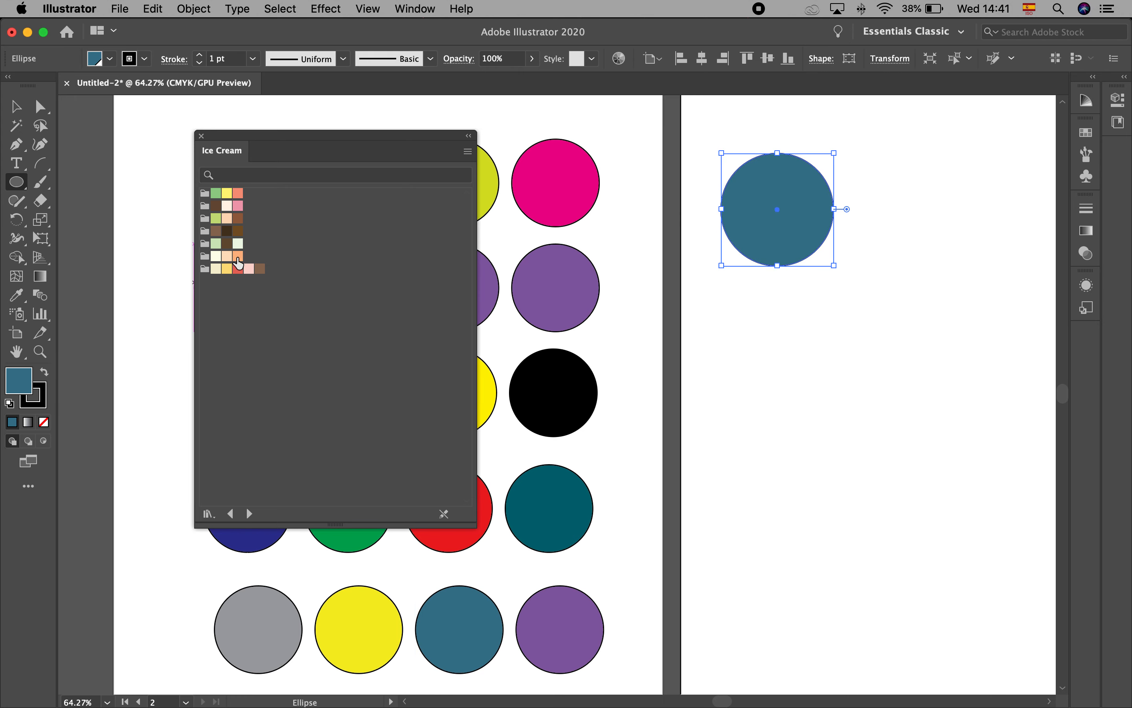
{"action": "left_click", "coordinate": [238, 243]}
{"action": "left_click", "coordinate": [16, 109]}
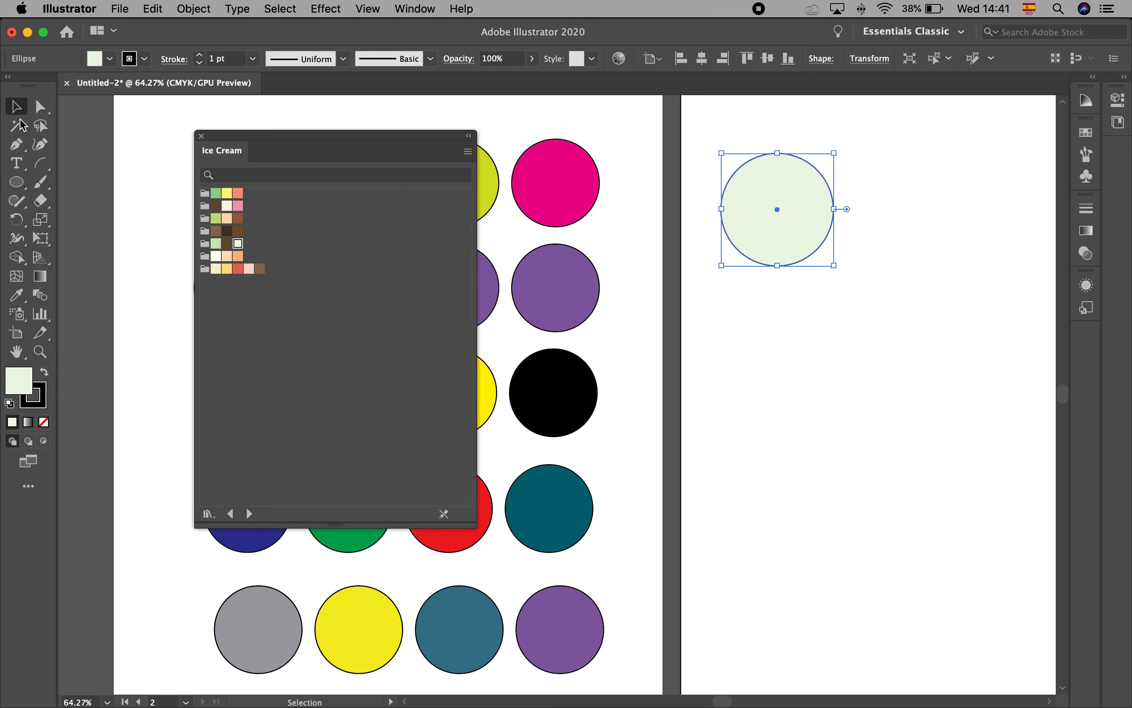
Duplicate the pale circle twice in a row, filling the copies with the brown and light green of the same Ice Cream group
{"action": "left_click_drag", "start_coordinate": [808, 235], "coordinate": [936, 235]}
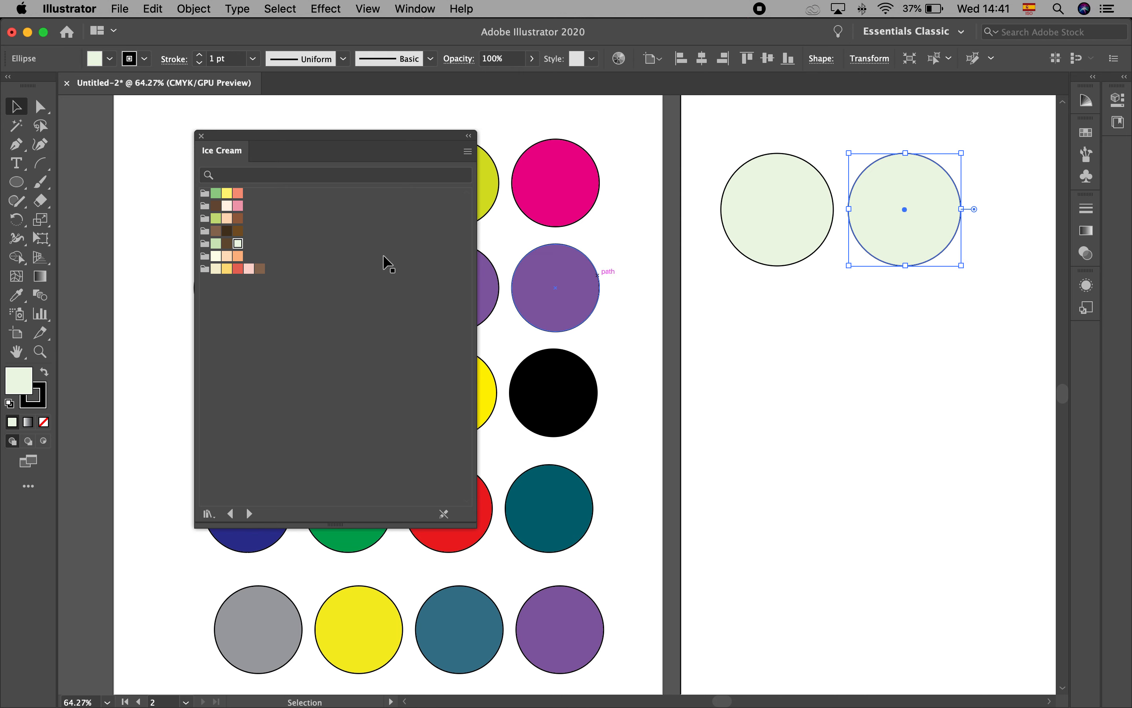
{"action": "left_click", "coordinate": [227, 243]}
{"action": "left_click_drag", "start_coordinate": [902, 238], "coordinate": [1029, 237]}
{"action": "left_click", "coordinate": [216, 243]}
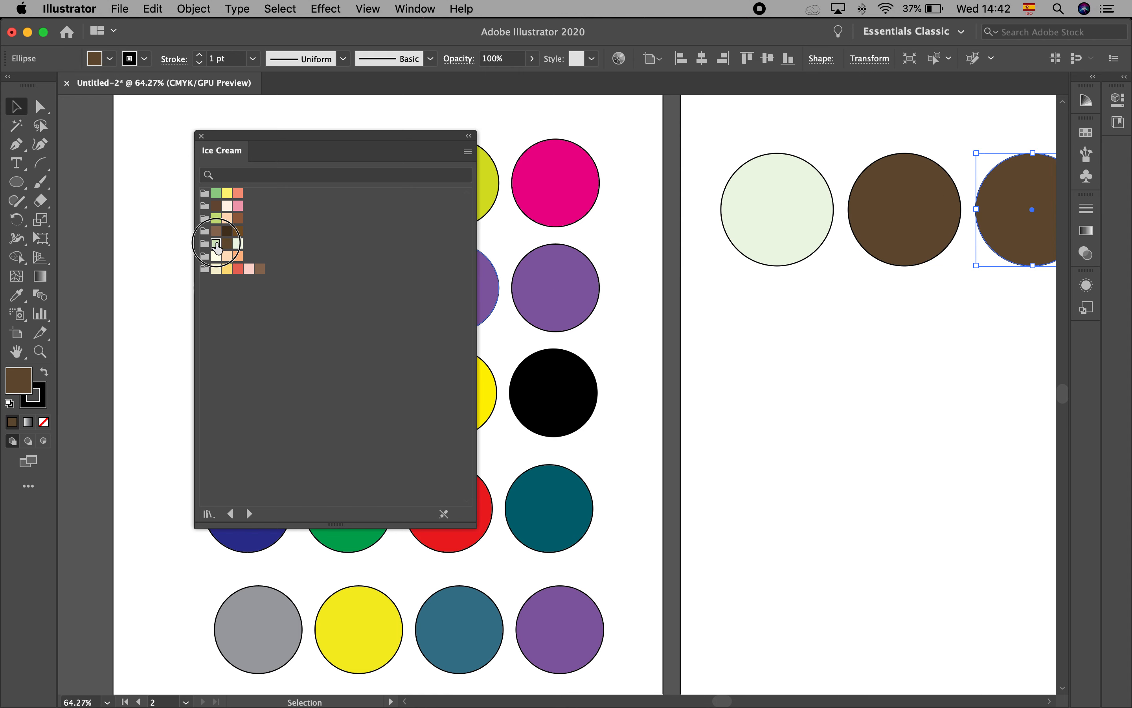
{"action": "left_click", "coordinate": [950, 395]}
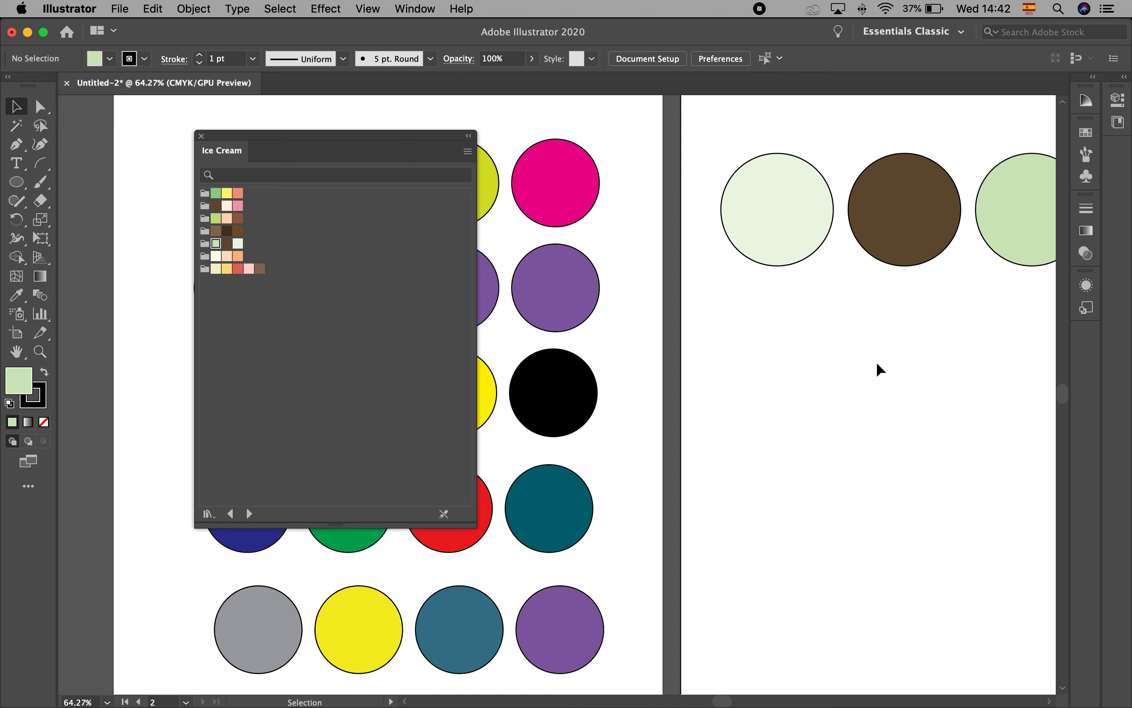
Try the salmon swatch from the first Ice Cream color group on the second artboard's first circle
{"action": "left_click_drag", "start_coordinate": [872, 361], "coordinate": [779, 369]}
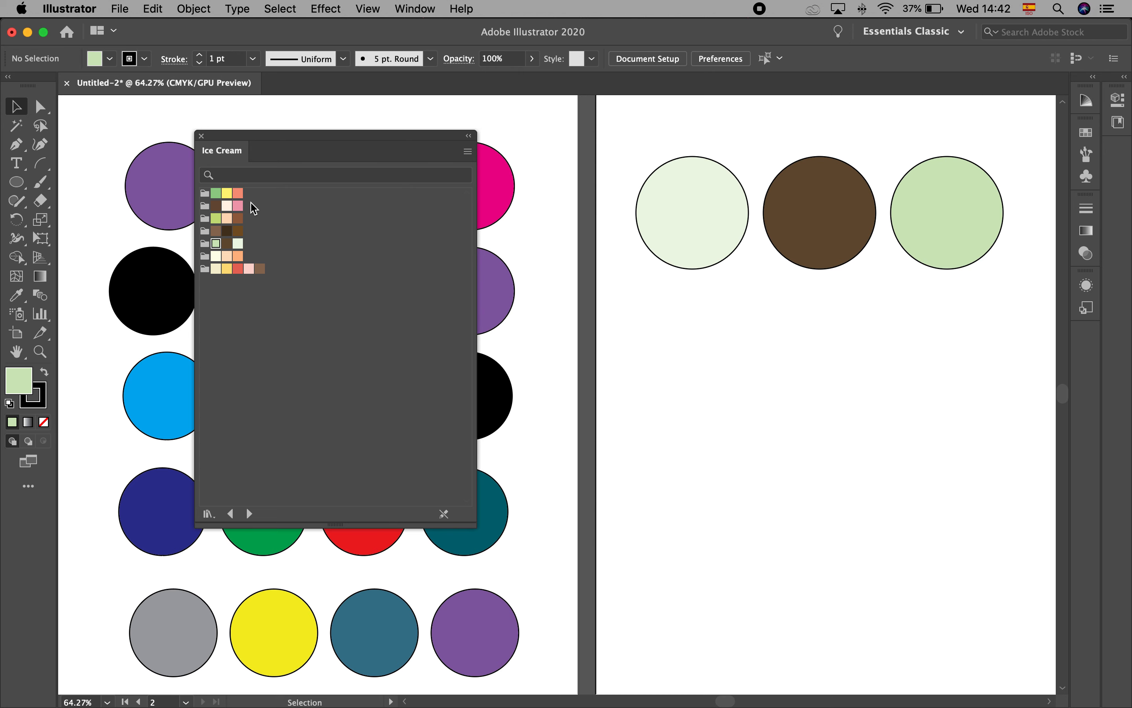
{"action": "left_click", "coordinate": [239, 194]}
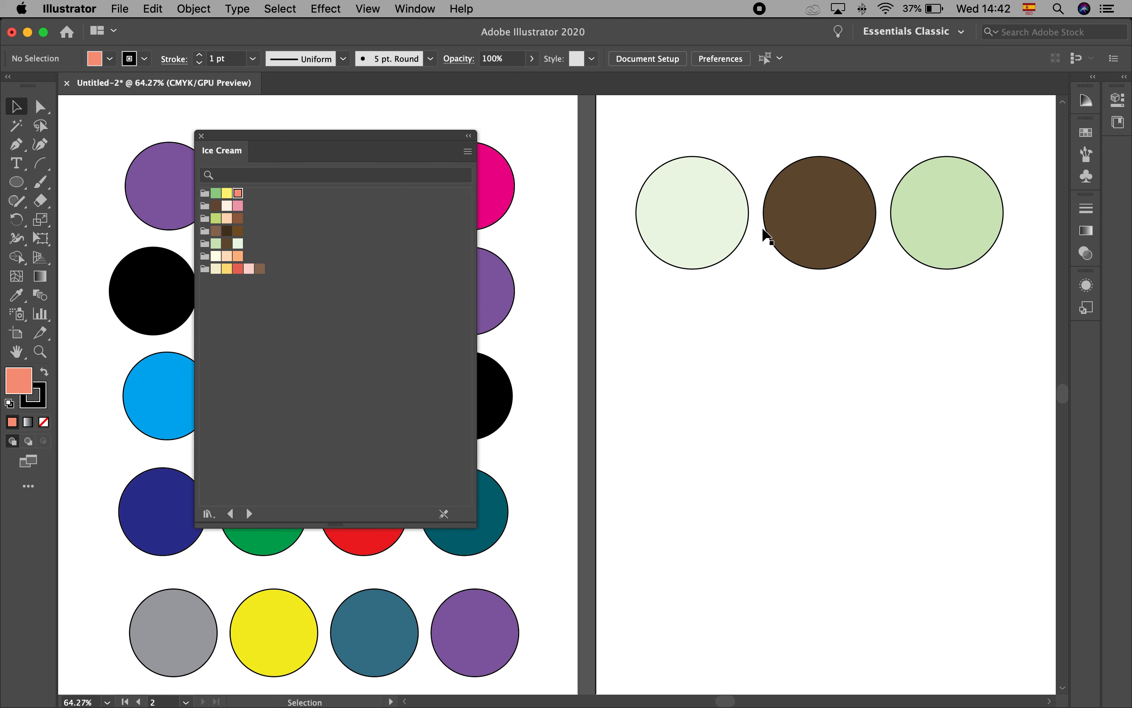
{"action": "left_click", "coordinate": [768, 227]}
{"action": "left_click", "coordinate": [692, 222]}
{"action": "left_click", "coordinate": [239, 194]}
{"action": "left_click", "coordinate": [792, 344]}
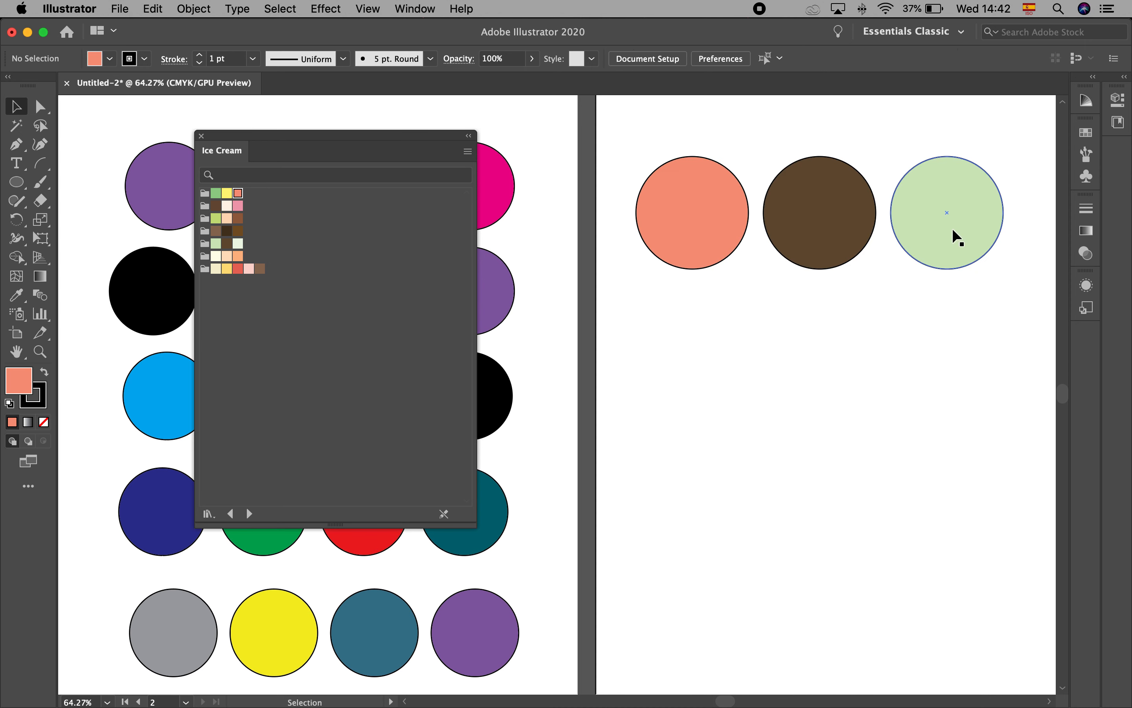
Try the pink and cream swatches of the second Ice Cream color group on the second artboard's first and third circles
{"action": "left_click", "coordinate": [693, 213]}
{"action": "left_click", "coordinate": [238, 206]}
{"action": "left_click", "coordinate": [801, 195]}
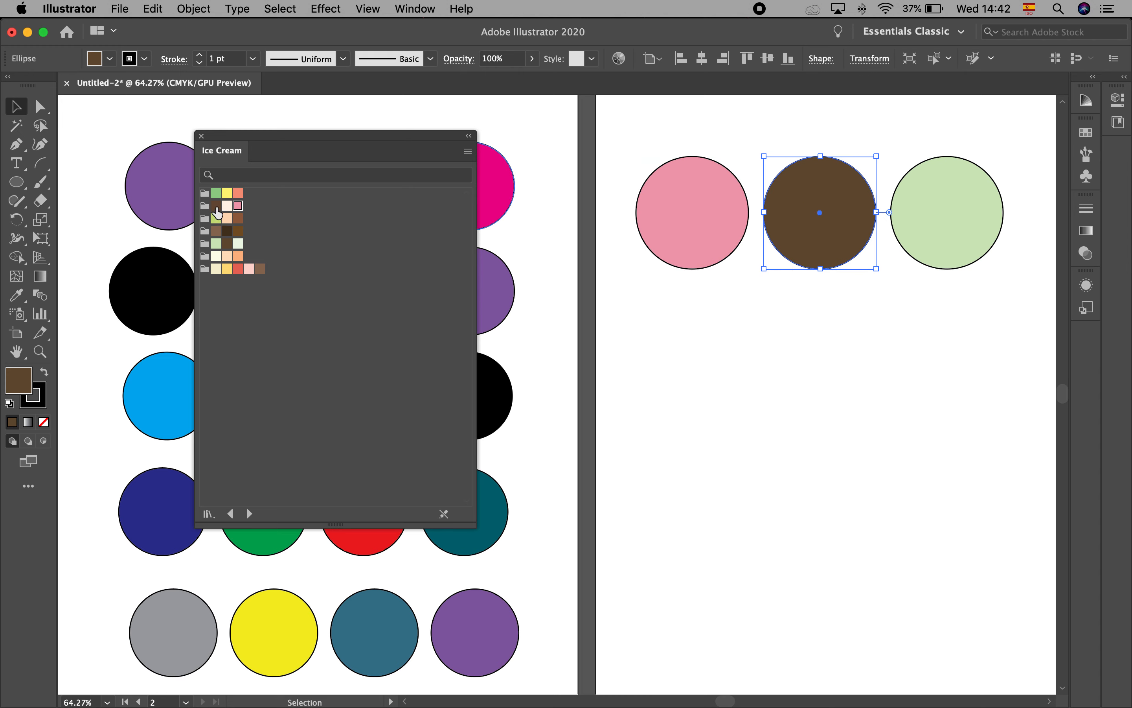
{"action": "left_click", "coordinate": [913, 173]}
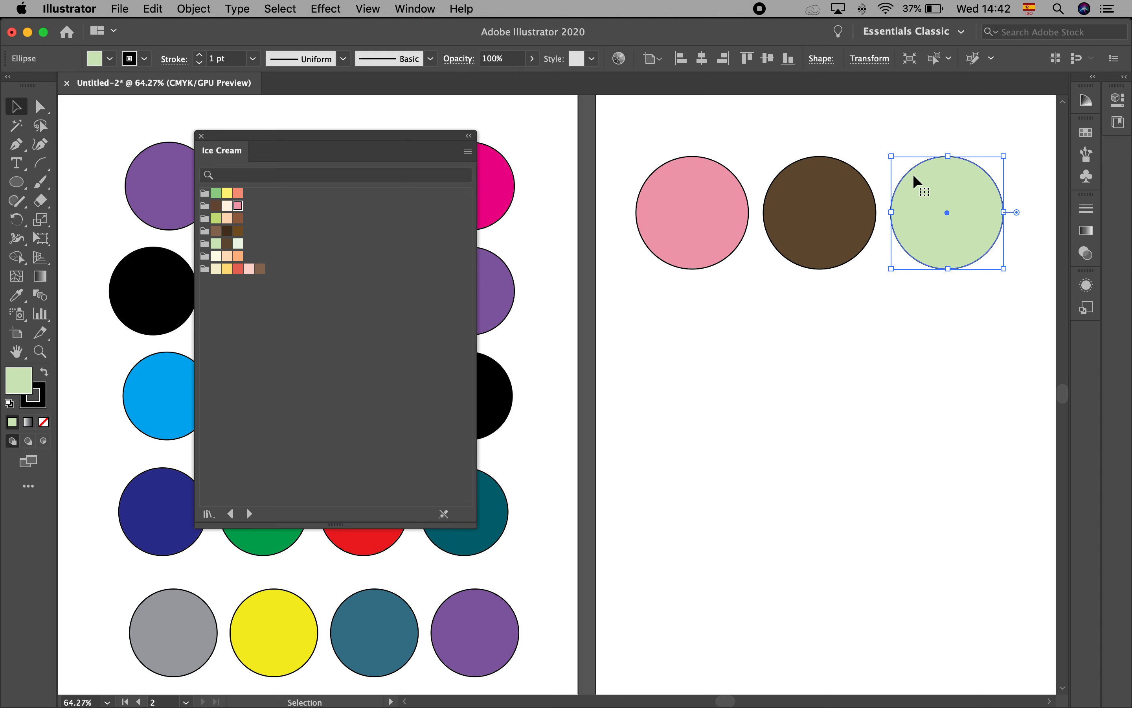
{"action": "left_click", "coordinate": [226, 206]}
{"action": "left_click", "coordinate": [758, 347]}
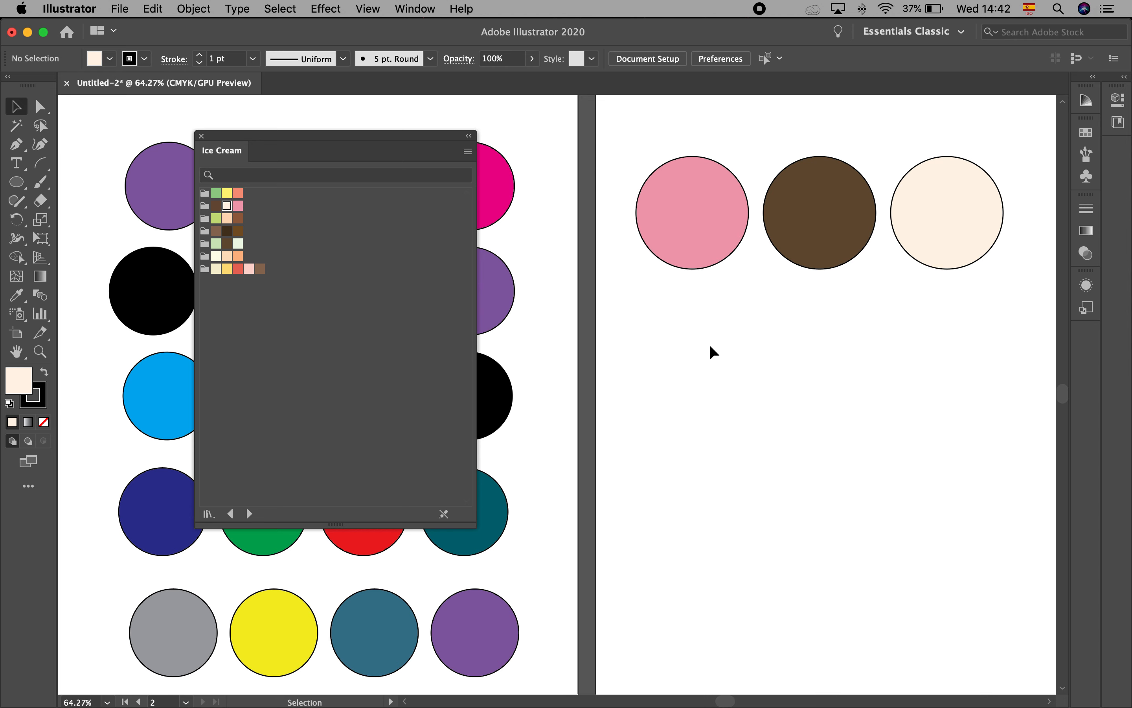
Open the Kids Stuff swatch library alongside the Ice Cream library
{"action": "left_click", "coordinate": [109, 59]}
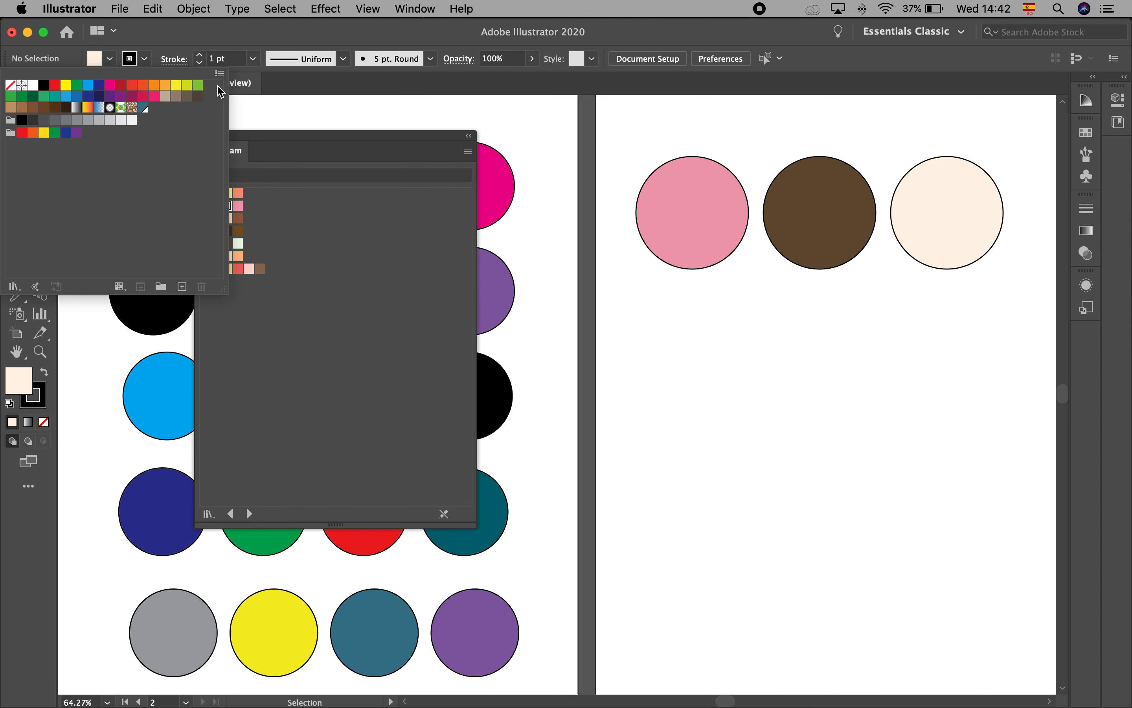
{"action": "left_click", "coordinate": [219, 74]}
{"action": "mouse_move", "coordinate": [326, 406]}
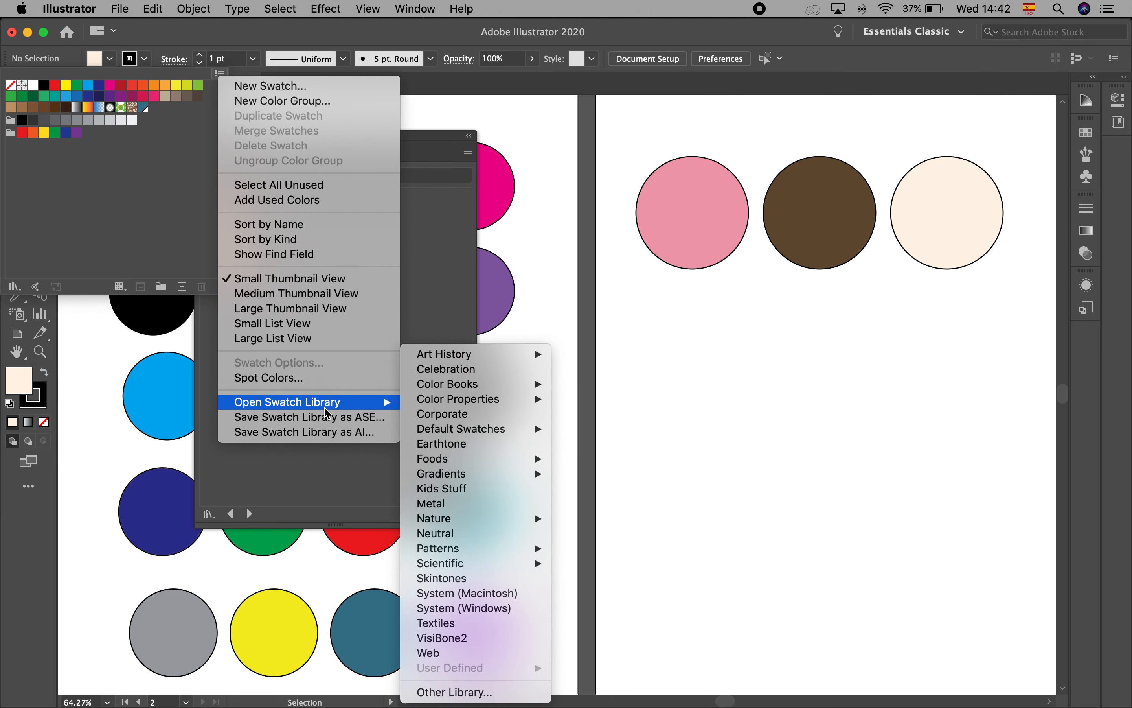
{"action": "mouse_move", "coordinate": [482, 435]}
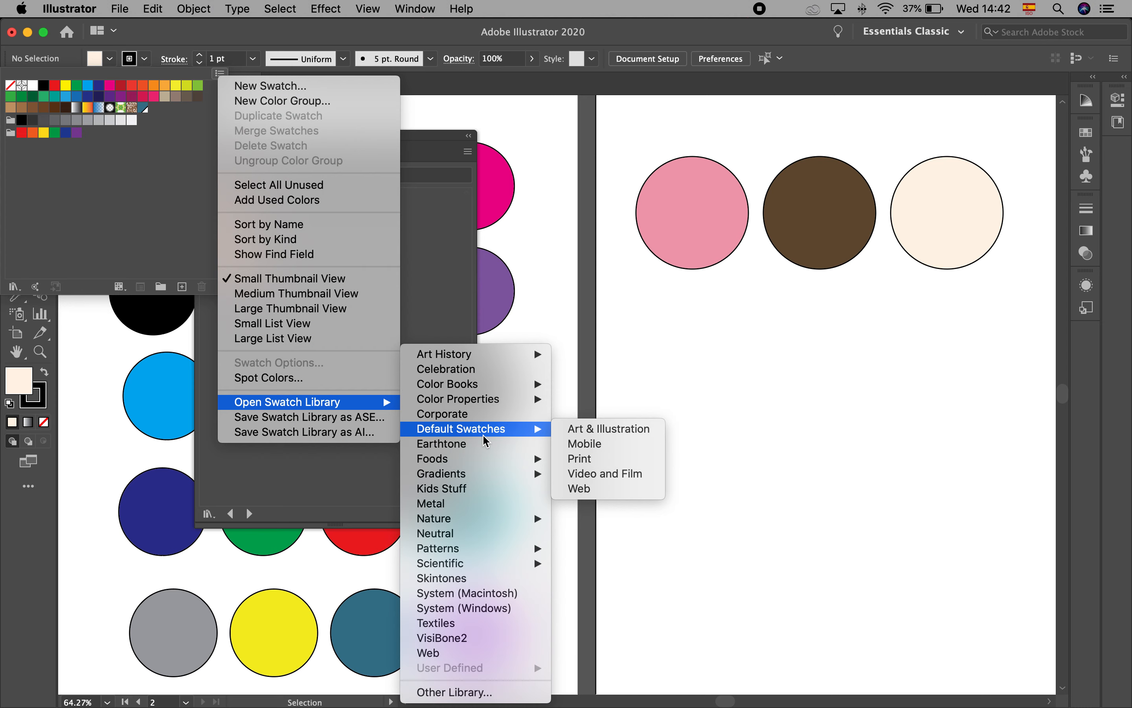
{"action": "left_click", "coordinate": [489, 488]}
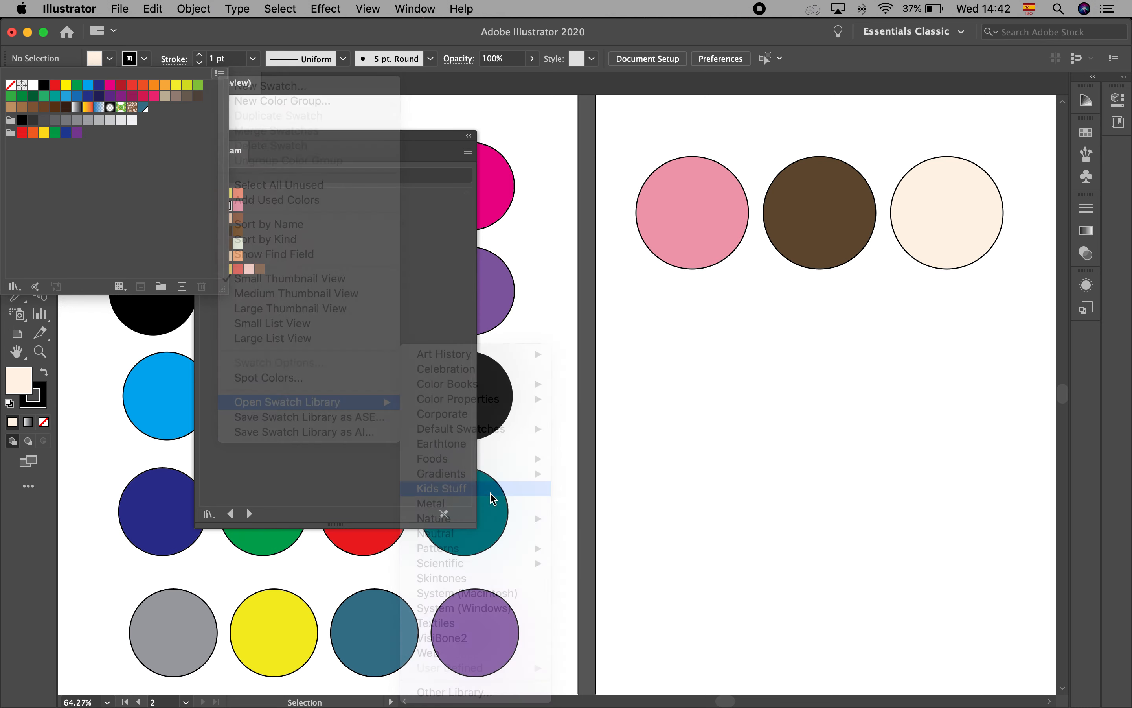
{"action": "left_click", "coordinate": [339, 137]}
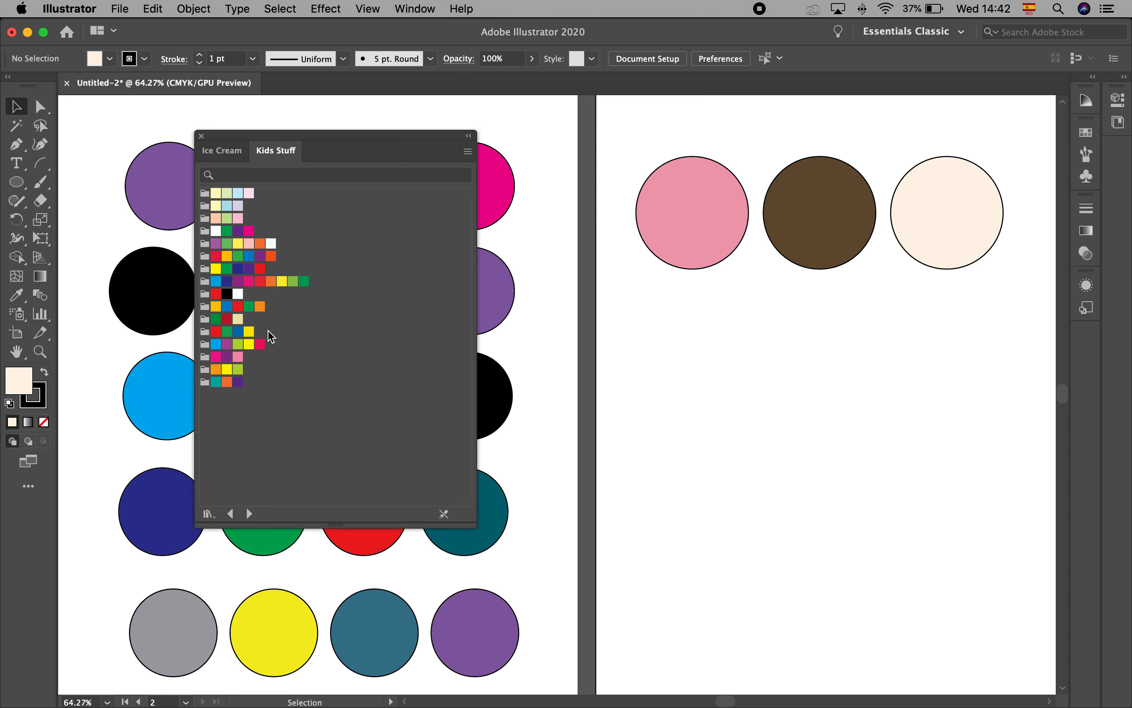
Fill the second artboard's three circles with the magenta, purple and pink of the fourteenth Kids Stuff color group
{"action": "left_click", "coordinate": [666, 208]}
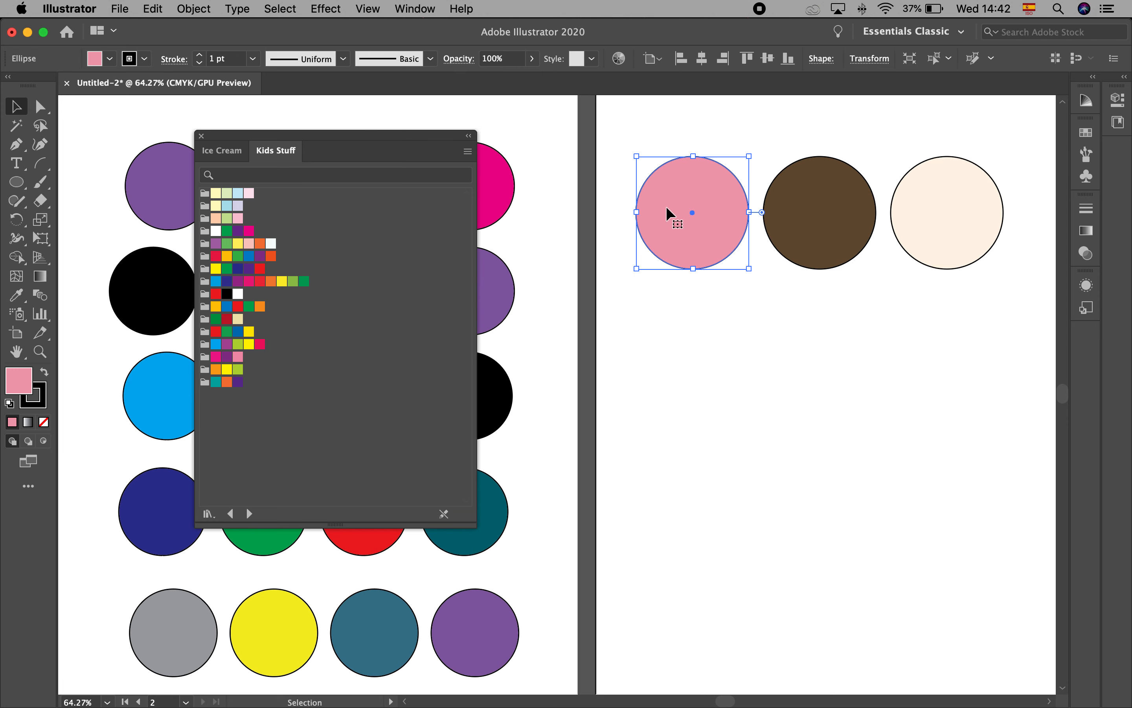
{"action": "left_click", "coordinate": [215, 357]}
{"action": "left_click", "coordinate": [822, 175]}
{"action": "left_click", "coordinate": [228, 357]}
{"action": "left_click", "coordinate": [940, 201]}
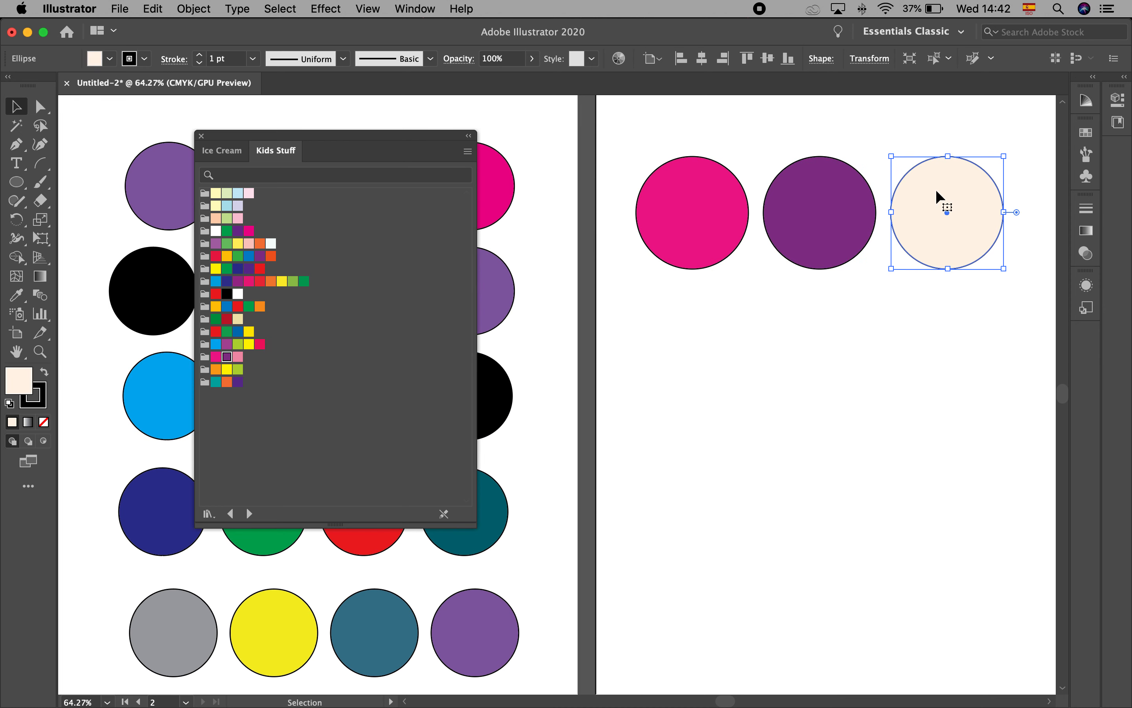
{"action": "left_click", "coordinate": [238, 356]}
{"action": "left_click", "coordinate": [898, 435]}
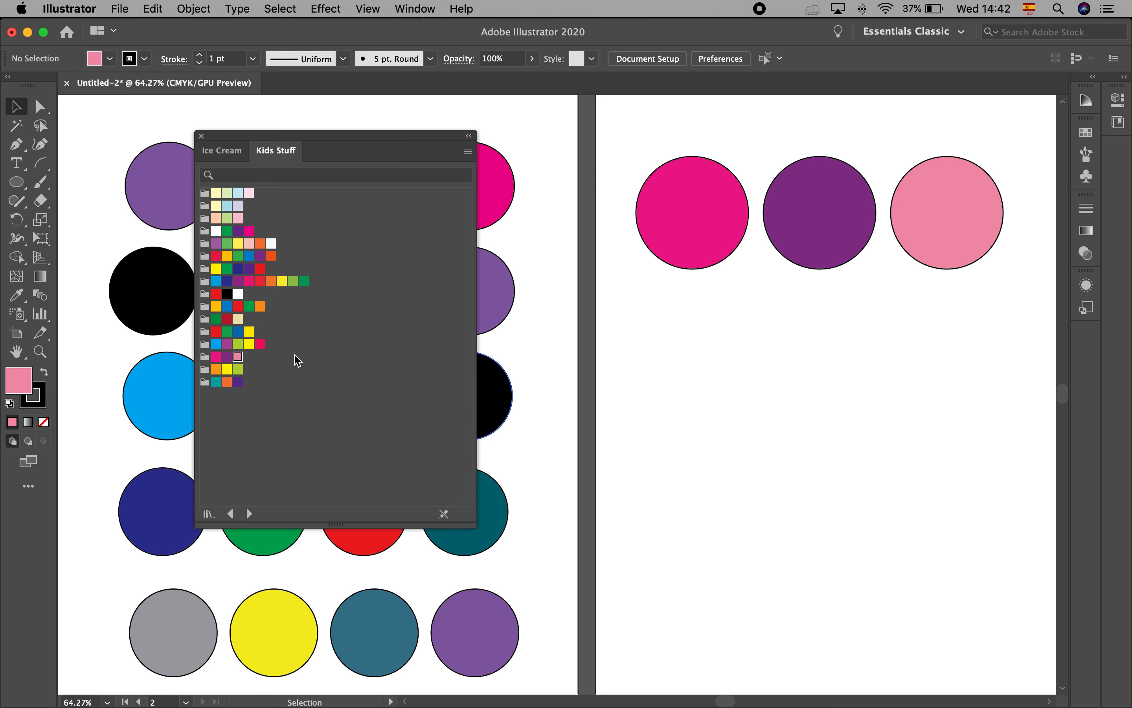
Add the red, black and white Kids Stuff color group to the document swatches and close the swatch libraries
{"action": "left_click", "coordinate": [110, 58]}
{"action": "left_click", "coordinate": [110, 58]}
{"action": "left_click_drag", "start_coordinate": [347, 140], "coordinate": [478, 140]}
{"action": "left_click", "coordinate": [109, 61]}
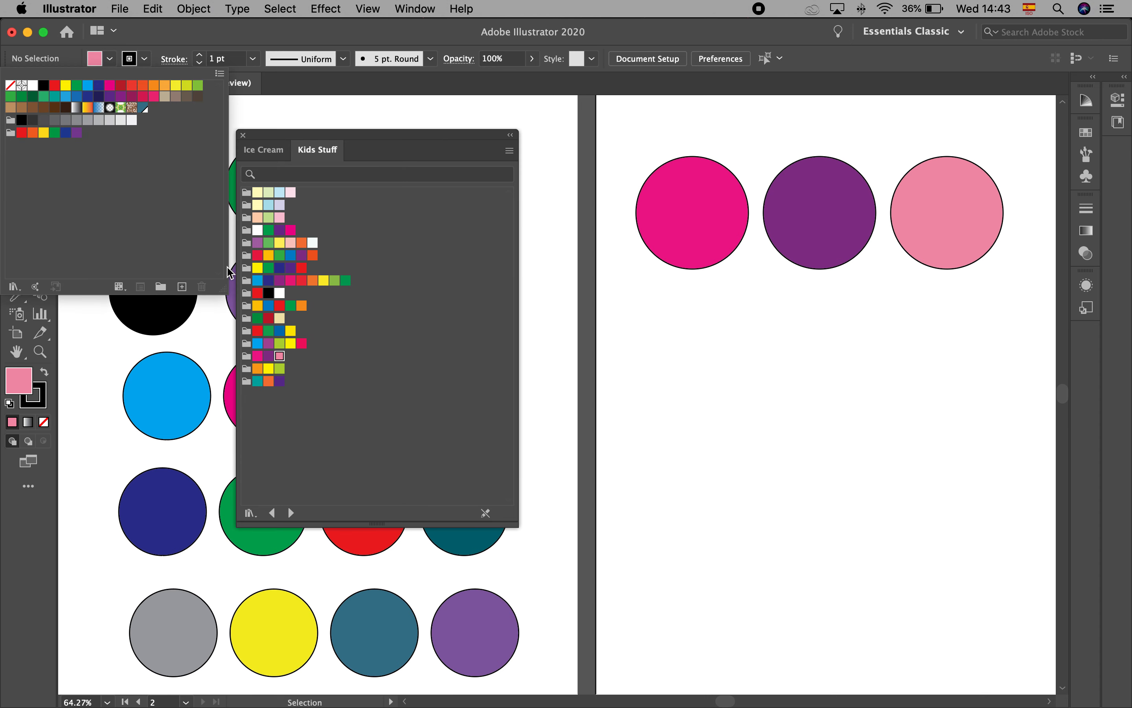
{"action": "left_click", "coordinate": [239, 284]}
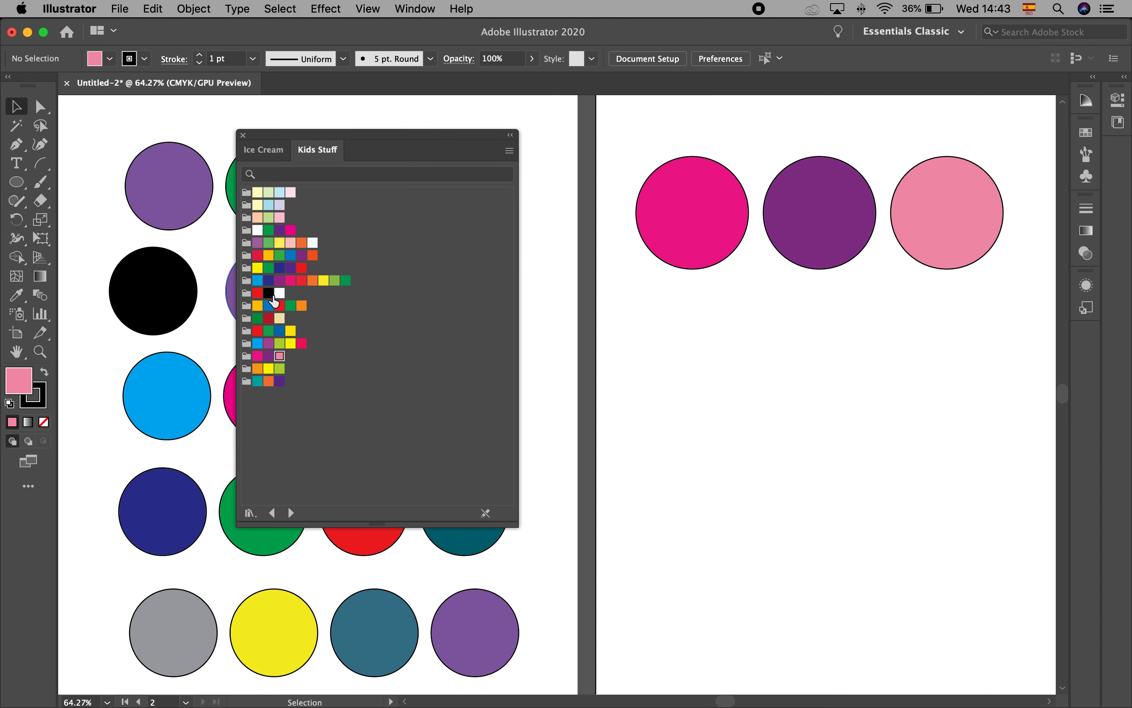
{"action": "left_click", "coordinate": [247, 294]}
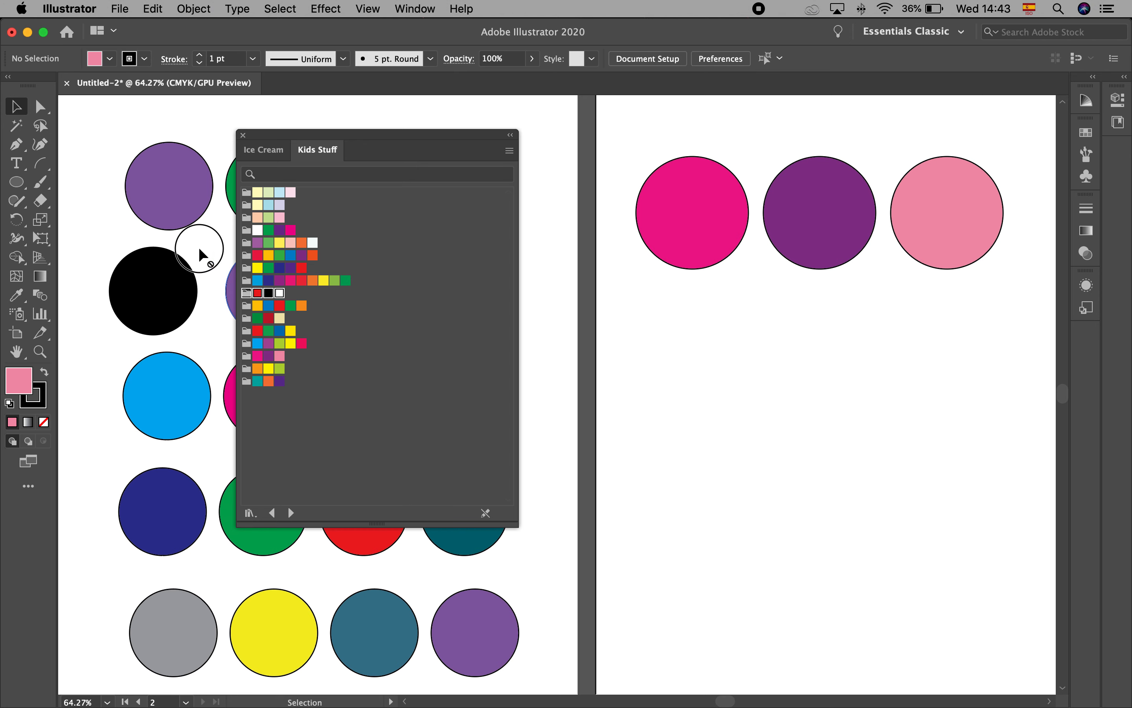
{"action": "left_click", "coordinate": [111, 58]}
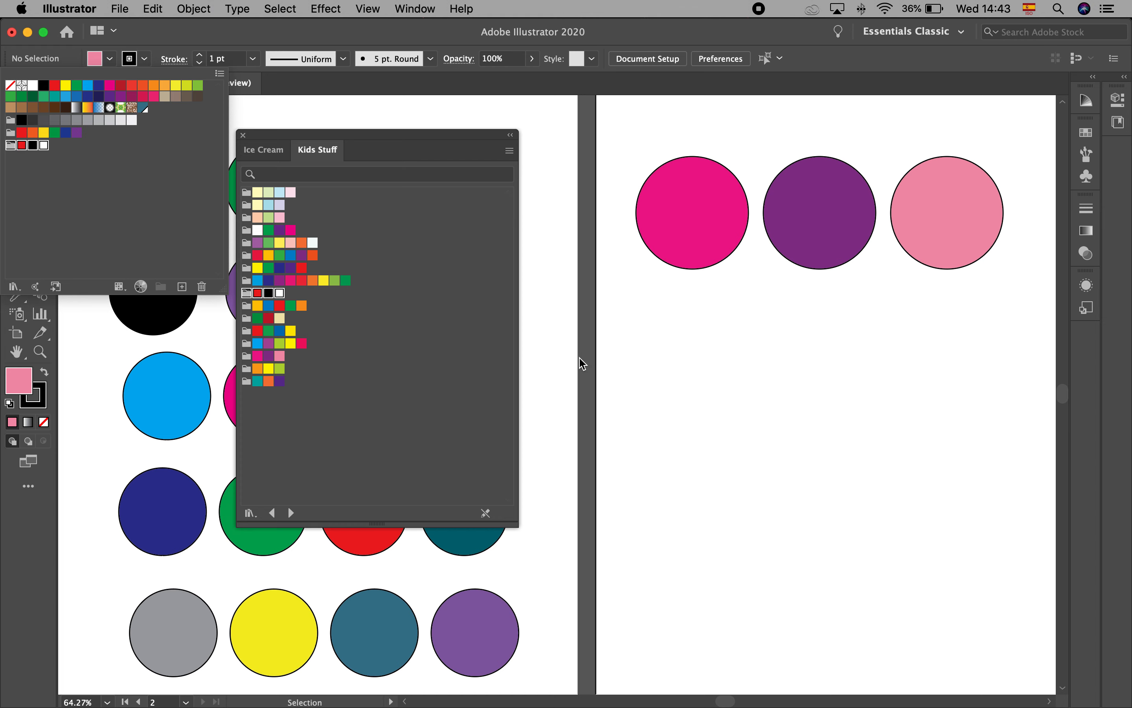
{"action": "left_click", "coordinate": [534, 329]}
{"action": "left_click", "coordinate": [243, 136]}
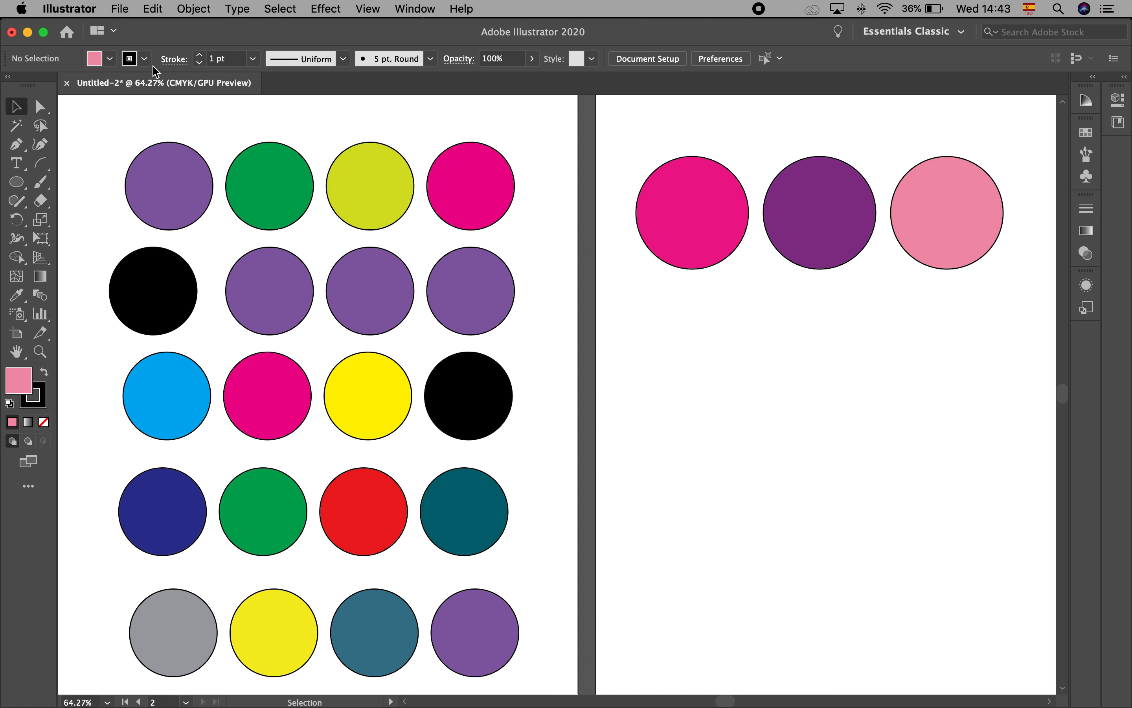
Open the Skintones swatch library and enlarge it to show all its color groups
{"action": "left_click", "coordinate": [109, 59]}
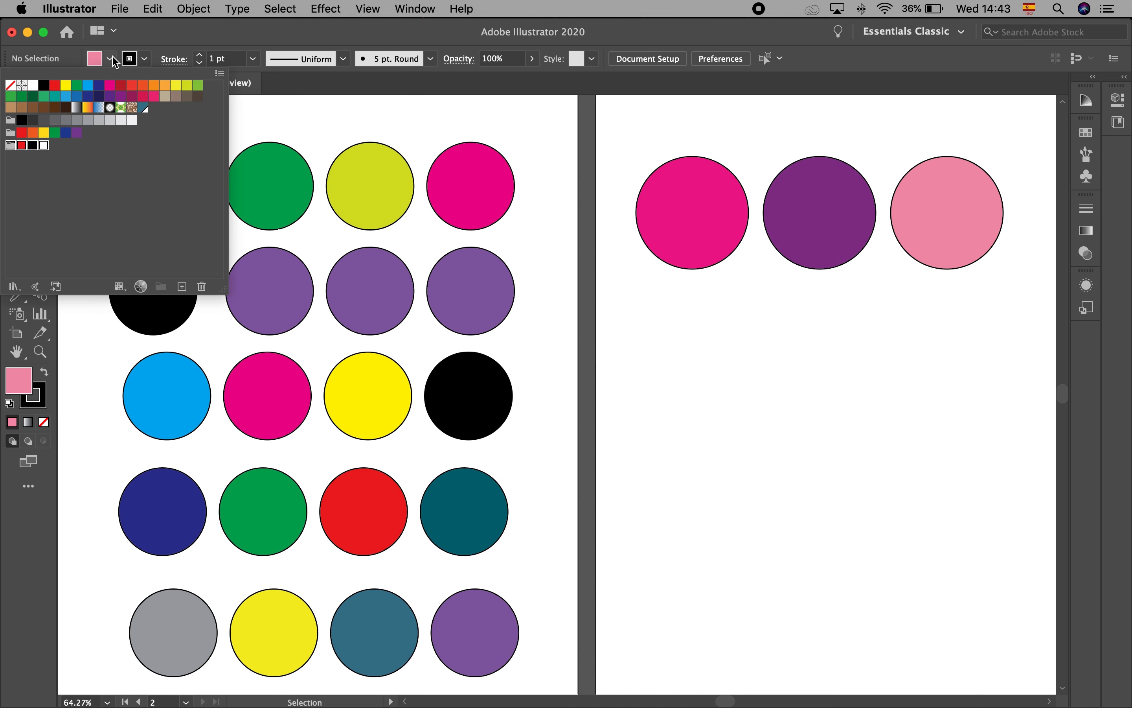
{"action": "left_click", "coordinate": [221, 75]}
{"action": "mouse_move", "coordinate": [326, 403]}
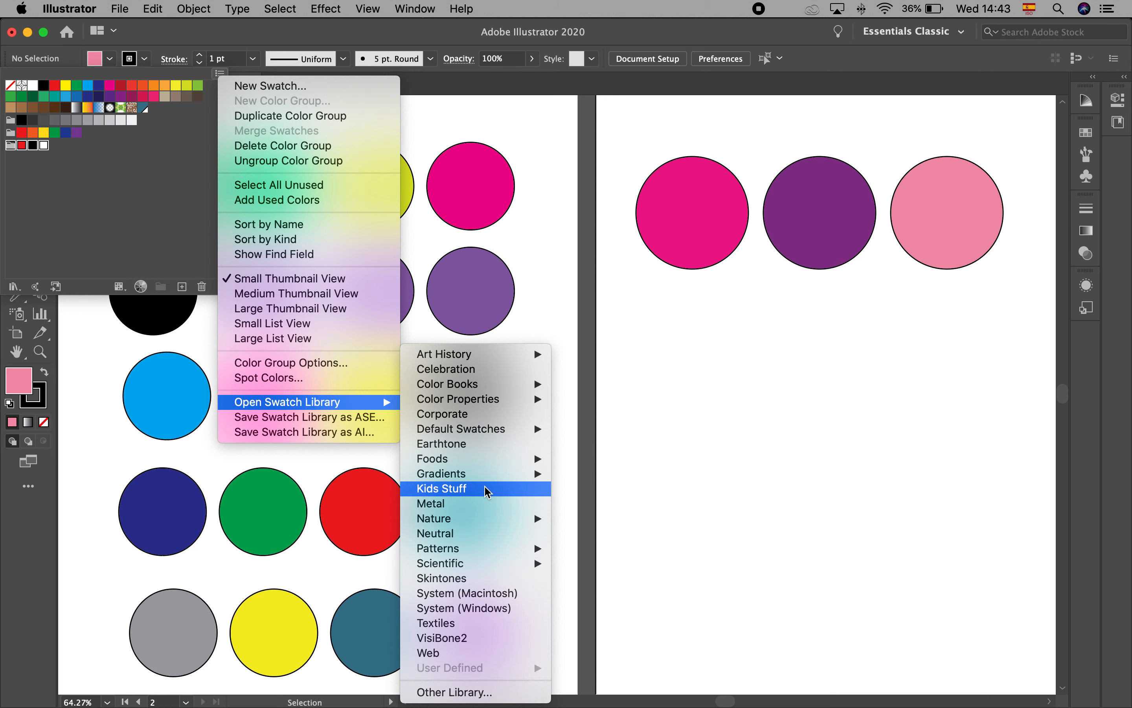
{"action": "mouse_move", "coordinate": [488, 457]}
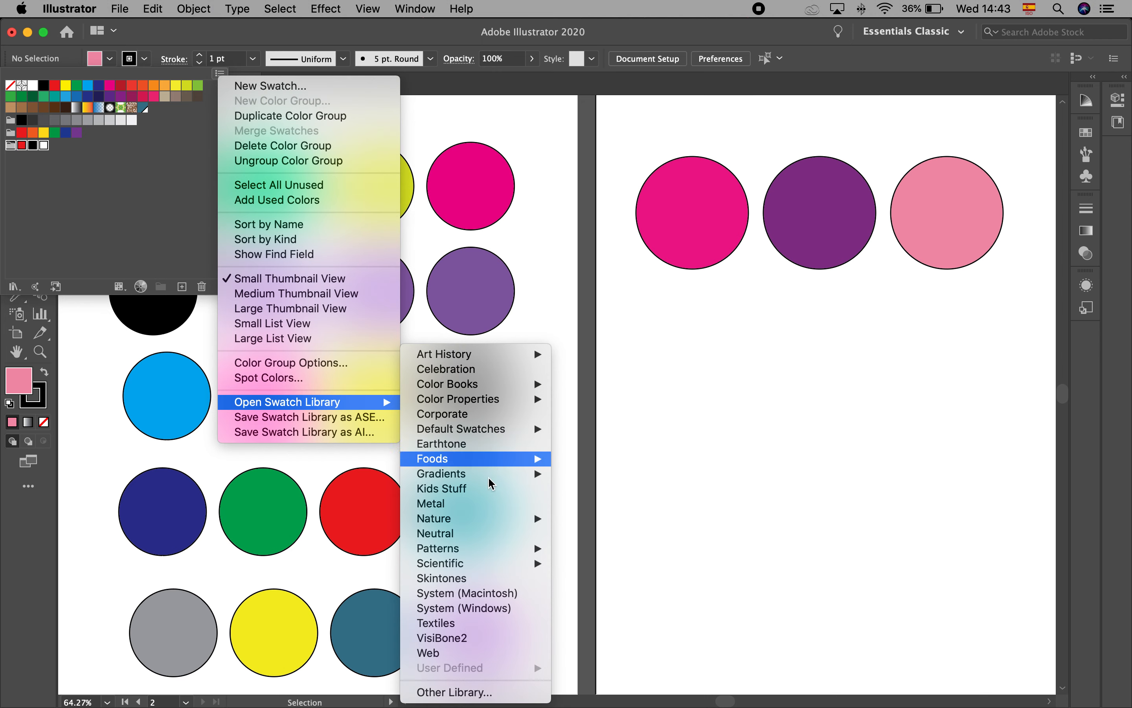
{"action": "left_click", "coordinate": [501, 581]}
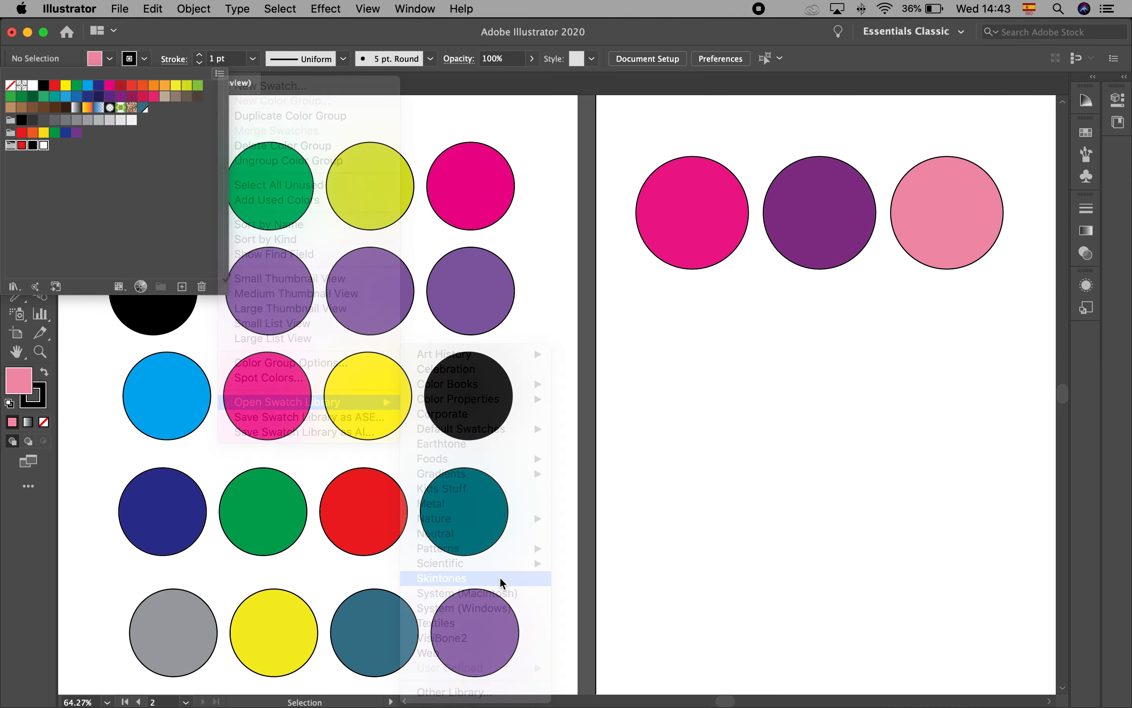
{"action": "left_click", "coordinate": [420, 245]}
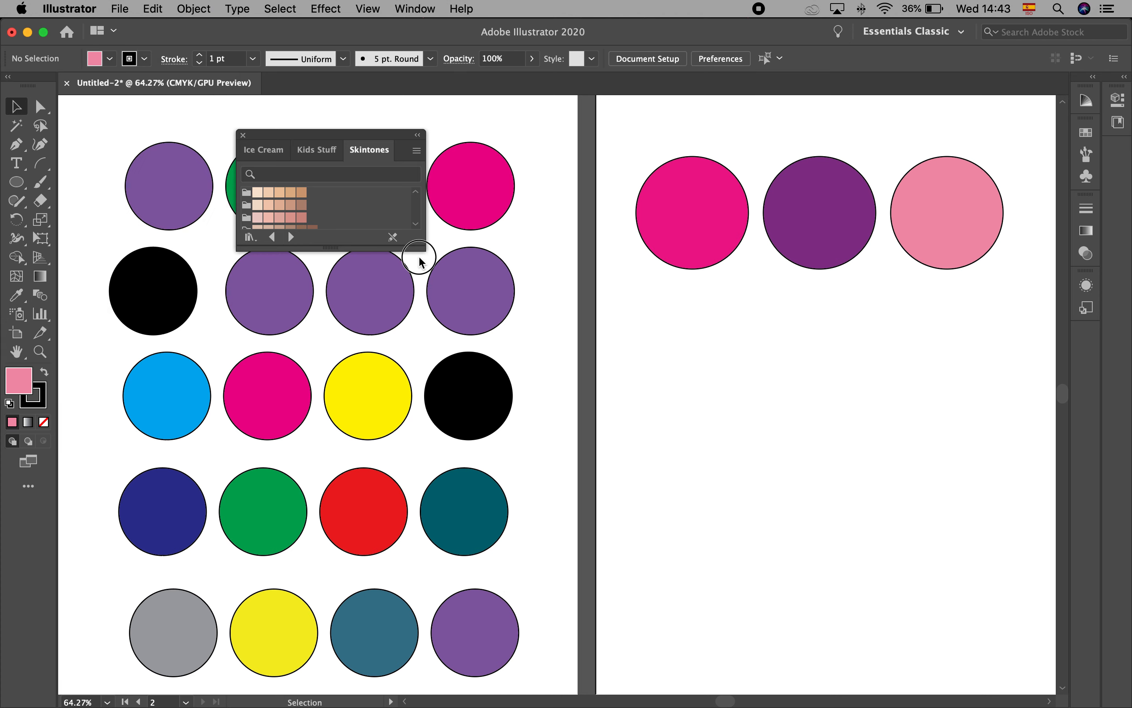
{"action": "left_click_drag", "start_coordinate": [418, 244], "coordinate": [455, 432]}
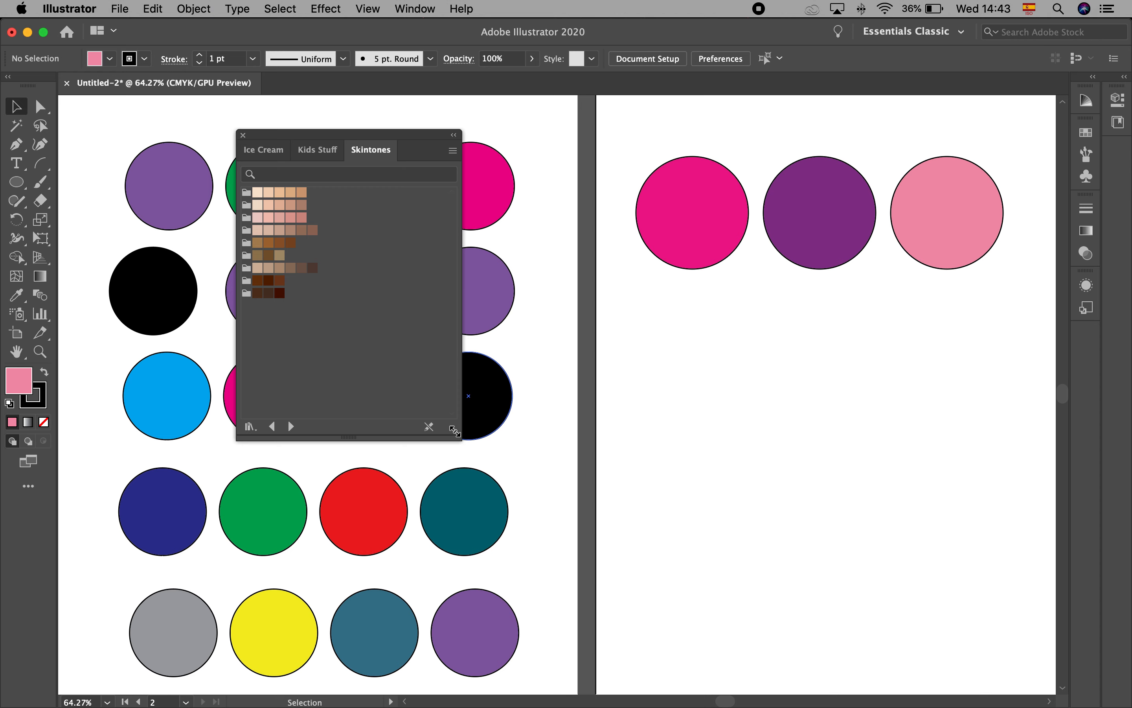
View the Art & Illustration library from the Default Swatches category and close the swatch libraries
{"action": "left_click", "coordinate": [109, 58]}
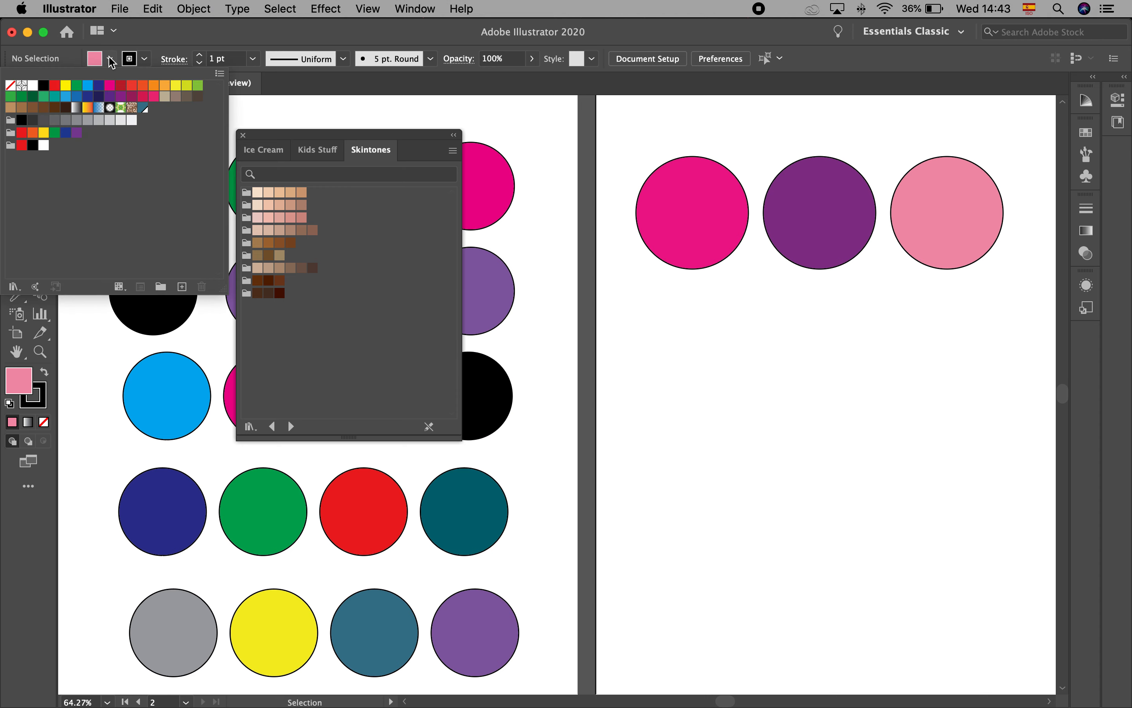
{"action": "left_click", "coordinate": [219, 73]}
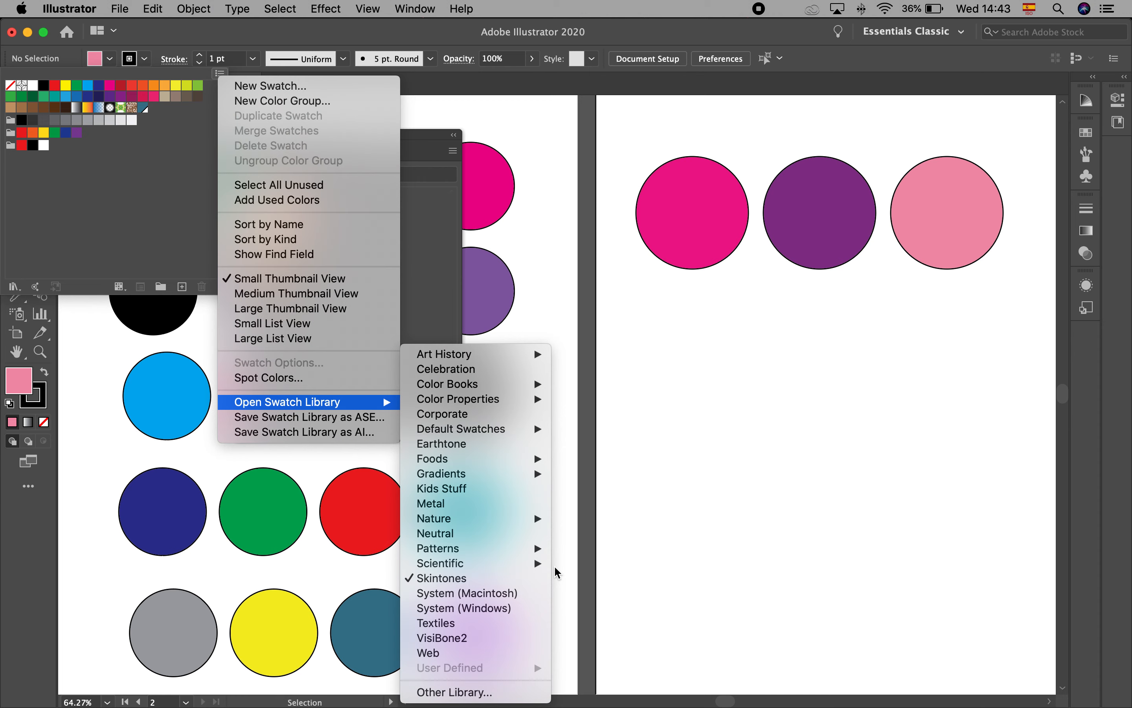
{"action": "left_click", "coordinate": [71, 145]}
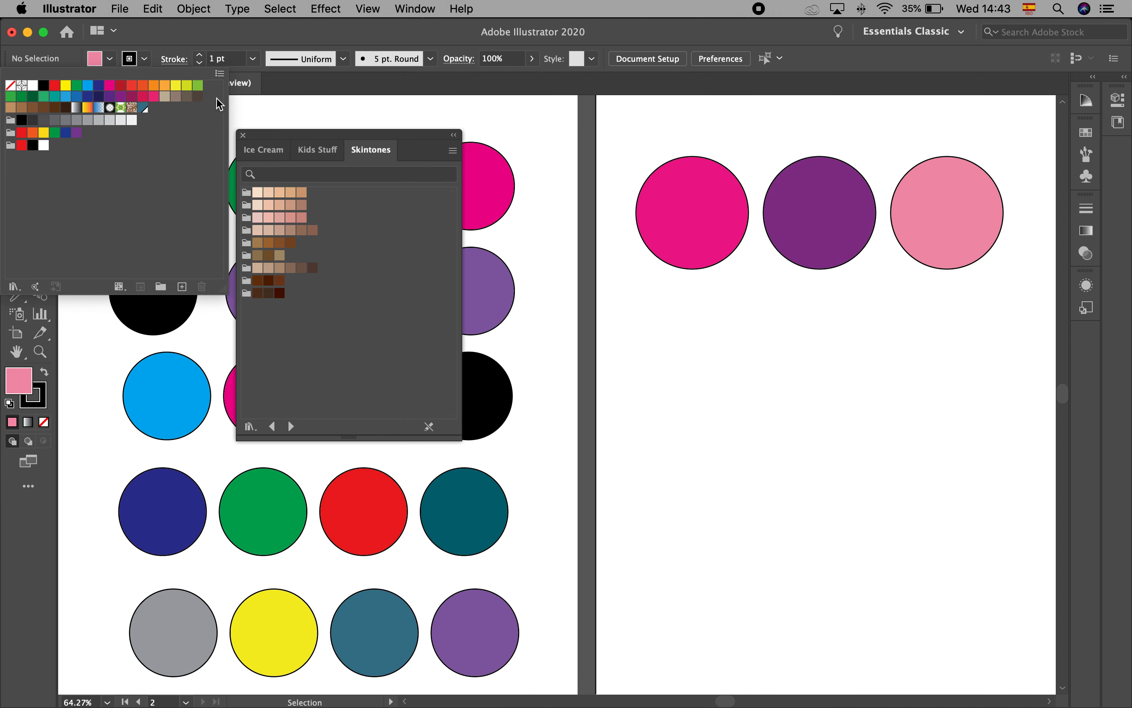
{"action": "left_click", "coordinate": [219, 73]}
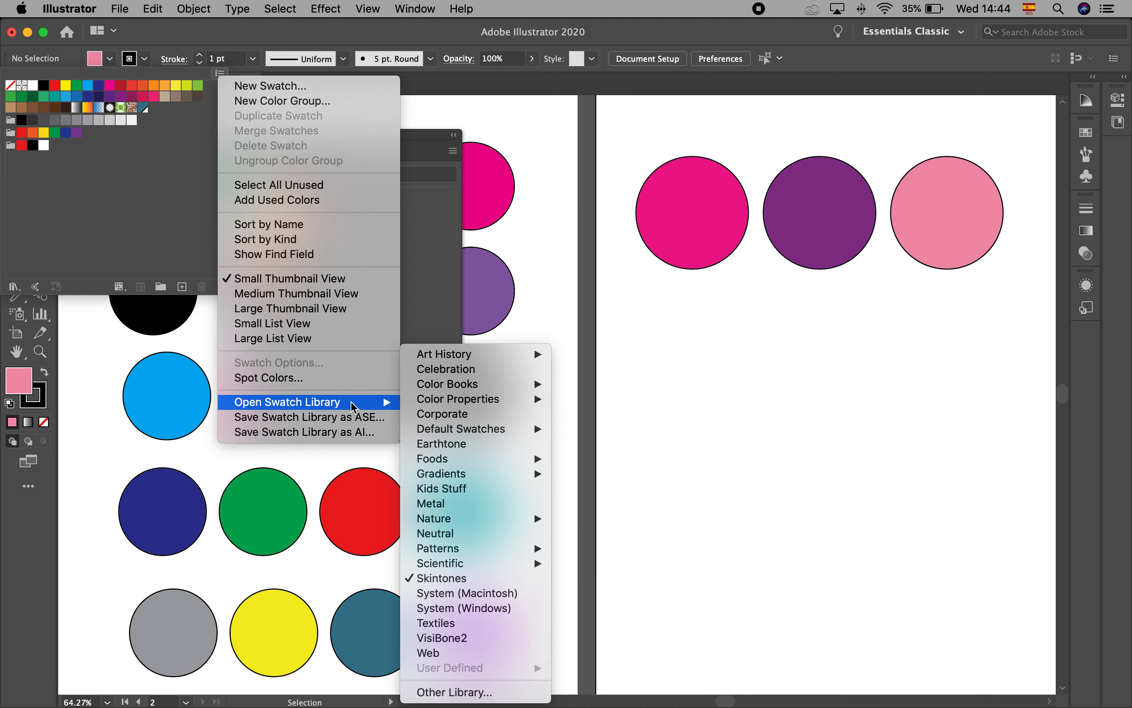
{"action": "mouse_move", "coordinate": [429, 403]}
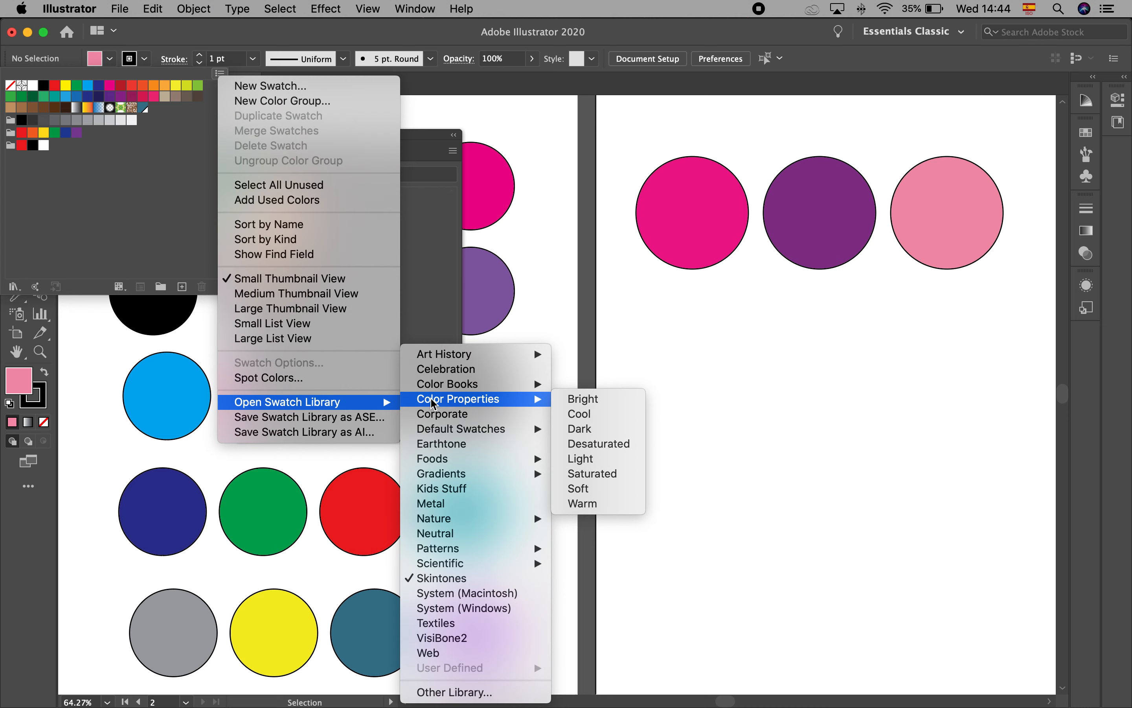
{"action": "mouse_move", "coordinate": [440, 429]}
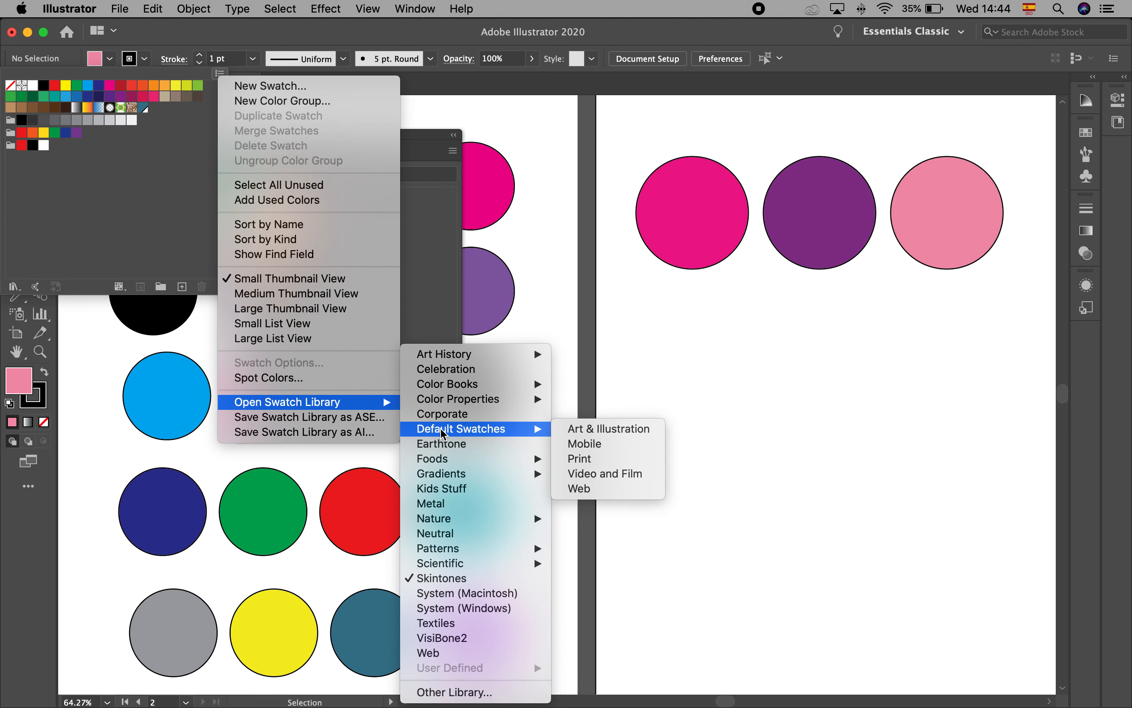
{"action": "left_click", "coordinate": [606, 432]}
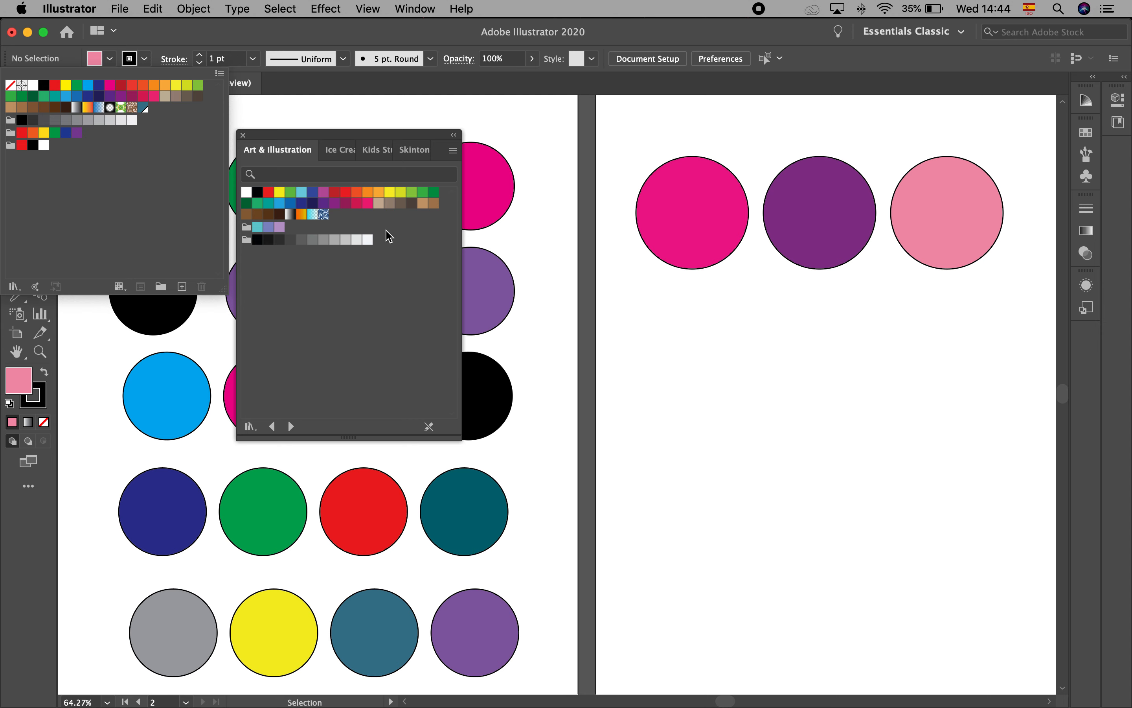
{"action": "left_click", "coordinate": [243, 139]}
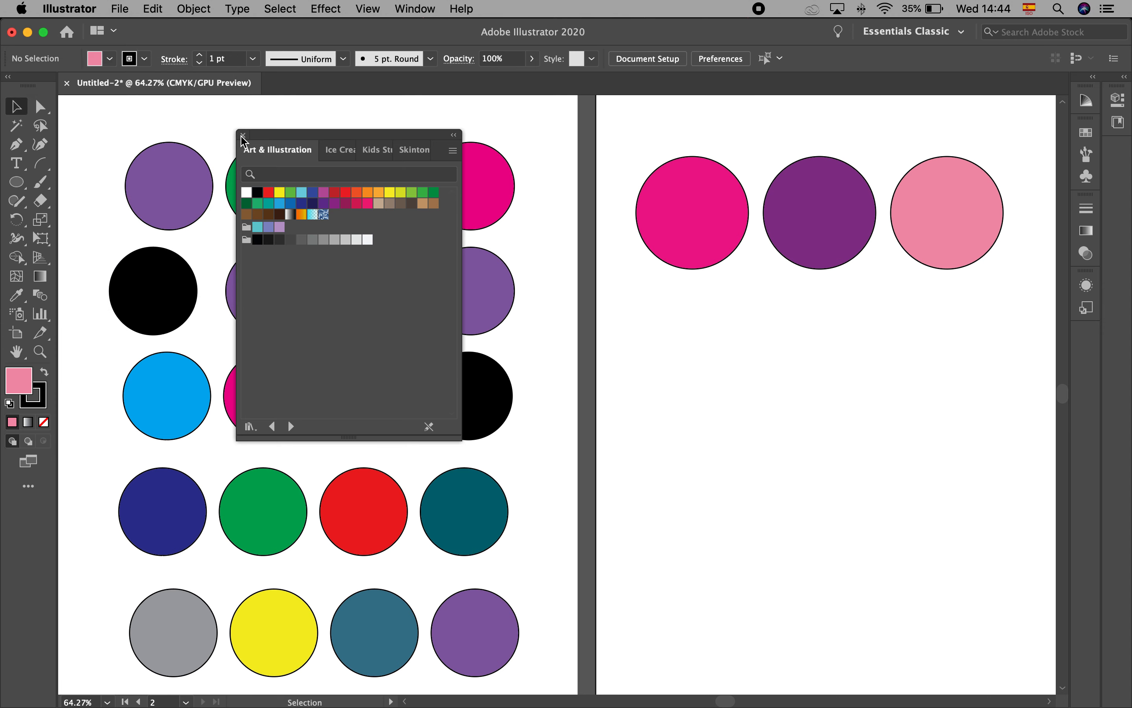
{"action": "left_click", "coordinate": [243, 135]}
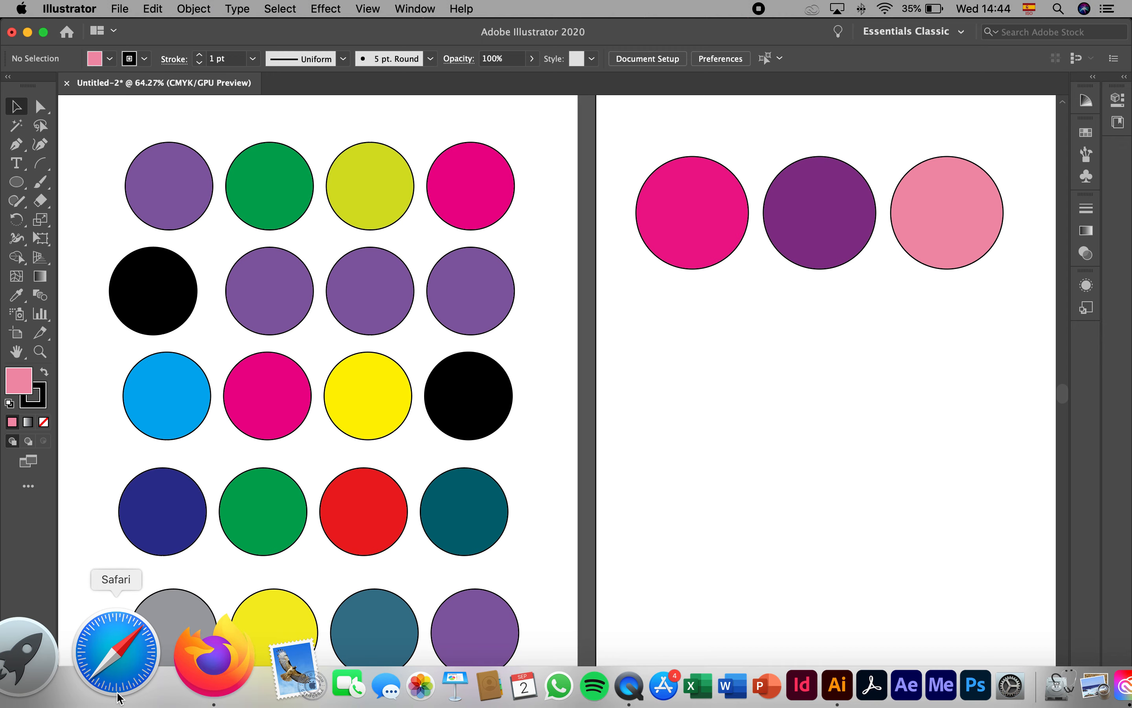
Switch to Firefox and search the web for "tiffany" in a new tab
{"action": "left_click", "coordinate": [165, 647]}
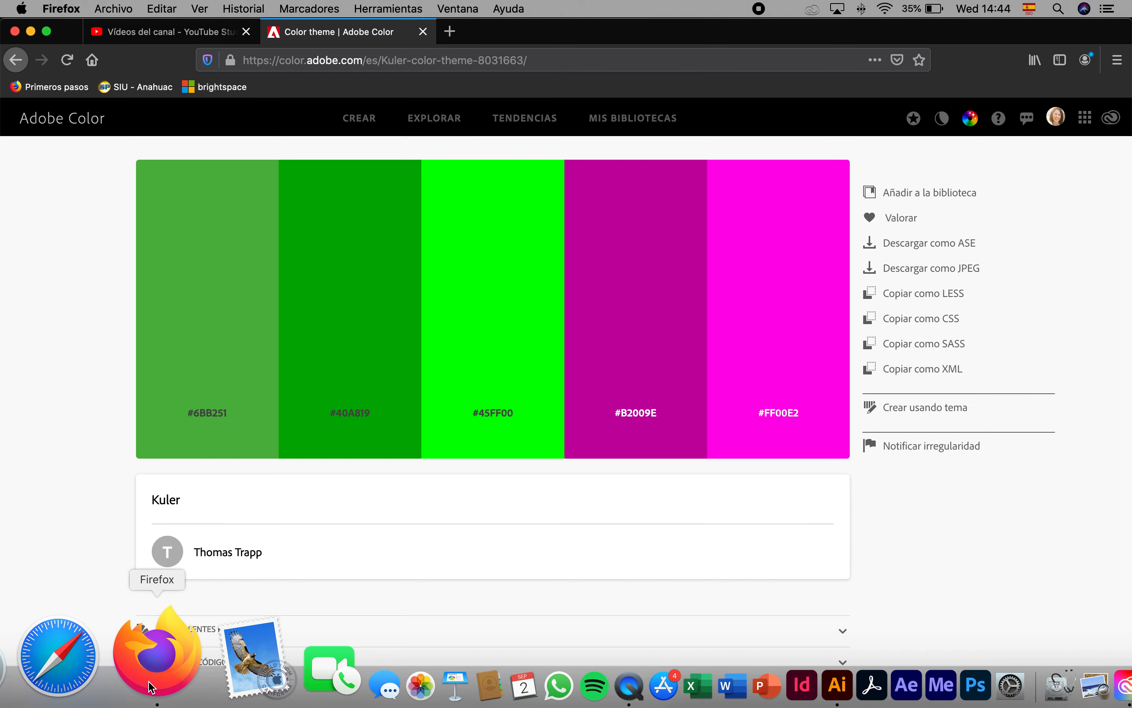
{"action": "left_click", "coordinate": [449, 33]}
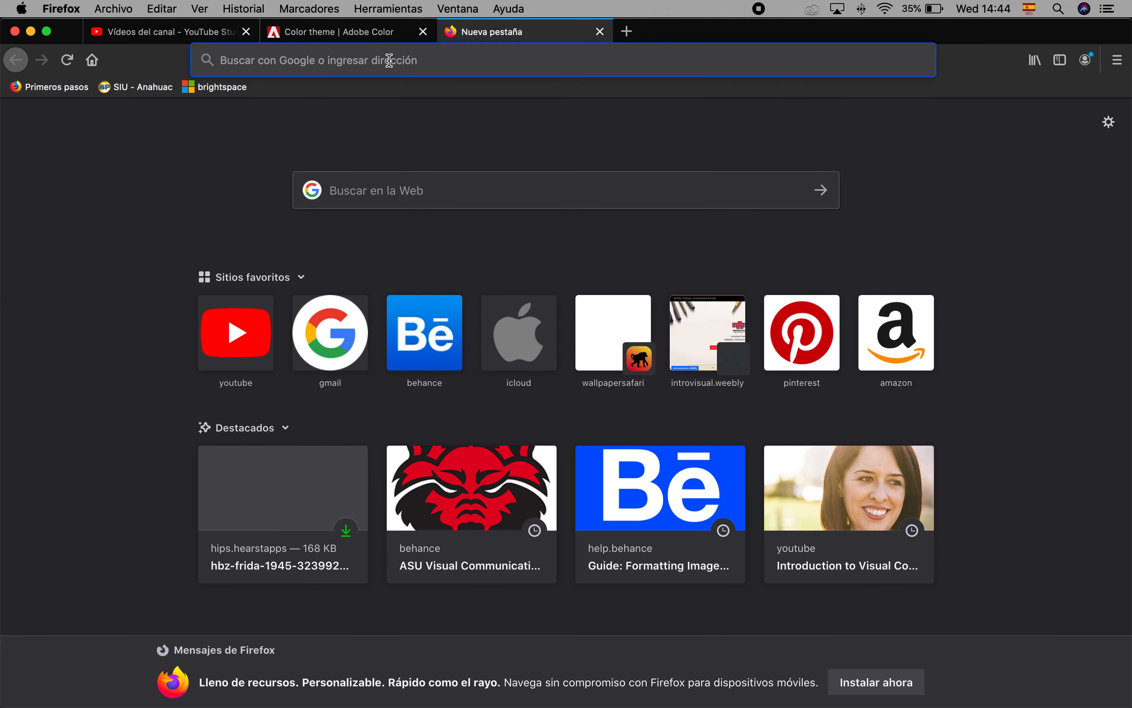
{"action": "type", "text": "tiffany"}
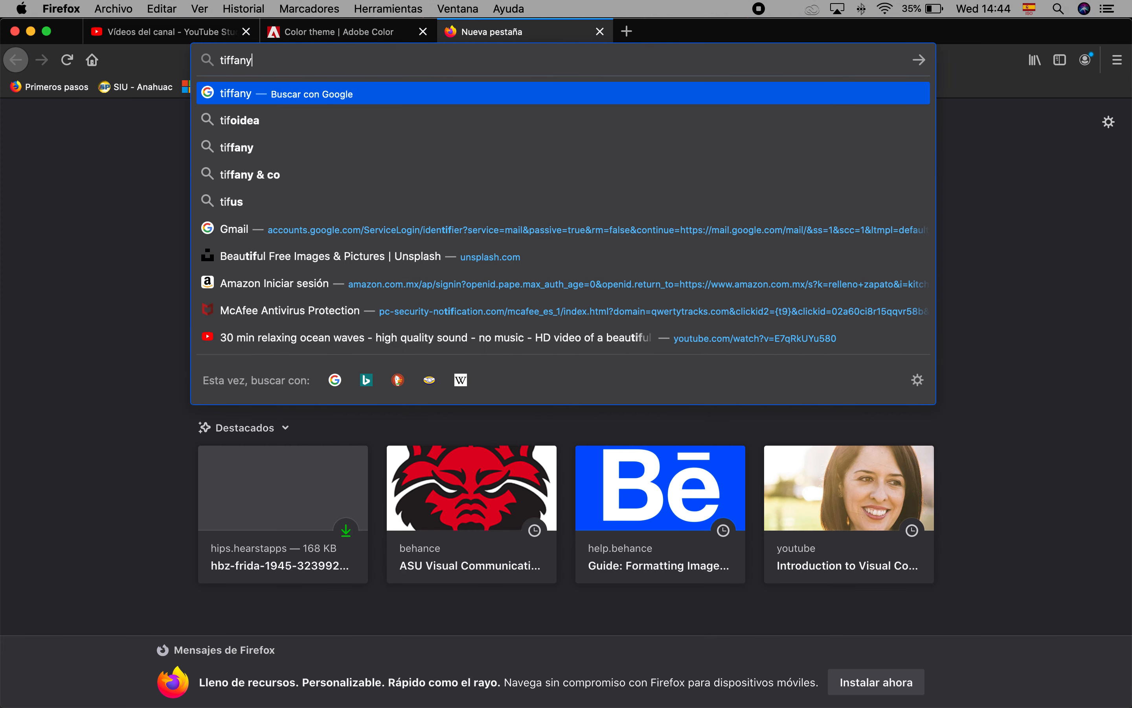
{"action": "key", "text": "Return"}
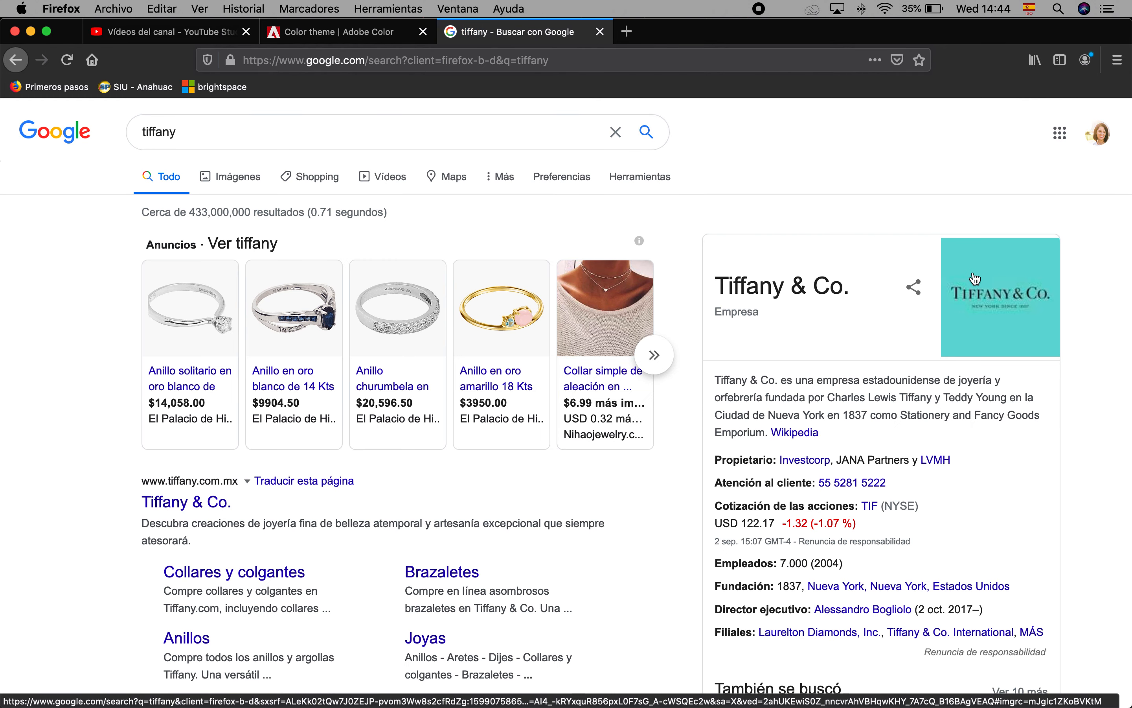
Show image results for "tiffany" and preview the Eau de Toilette and "El pantone de Tiffany" pictures as turquoise references
{"action": "left_click", "coordinate": [239, 176]}
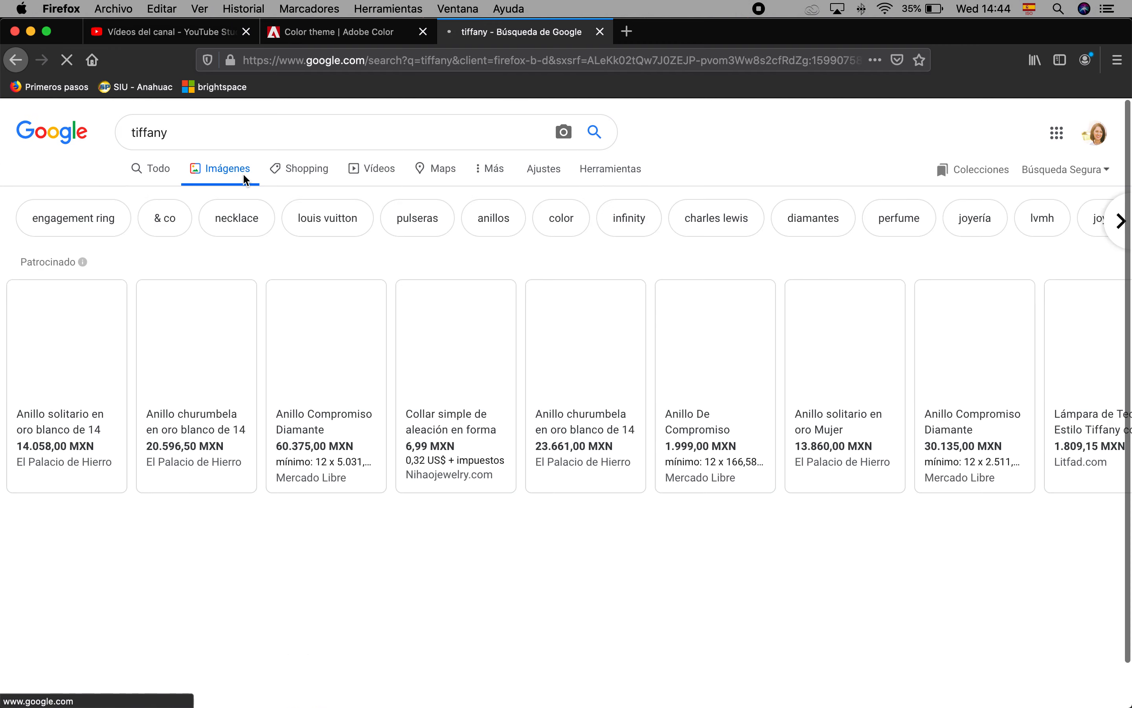
{"action": "scroll", "coordinate": [443, 482], "scroll_direction": "down", "scroll_amount": 3}
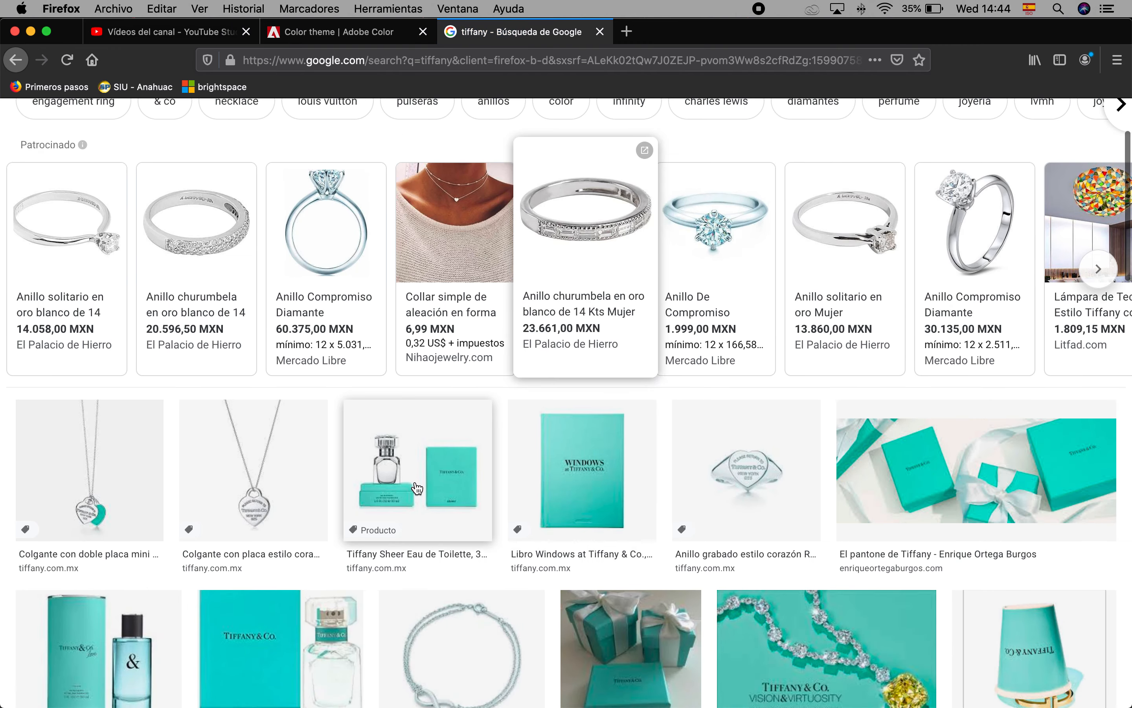
{"action": "left_click", "coordinate": [443, 482]}
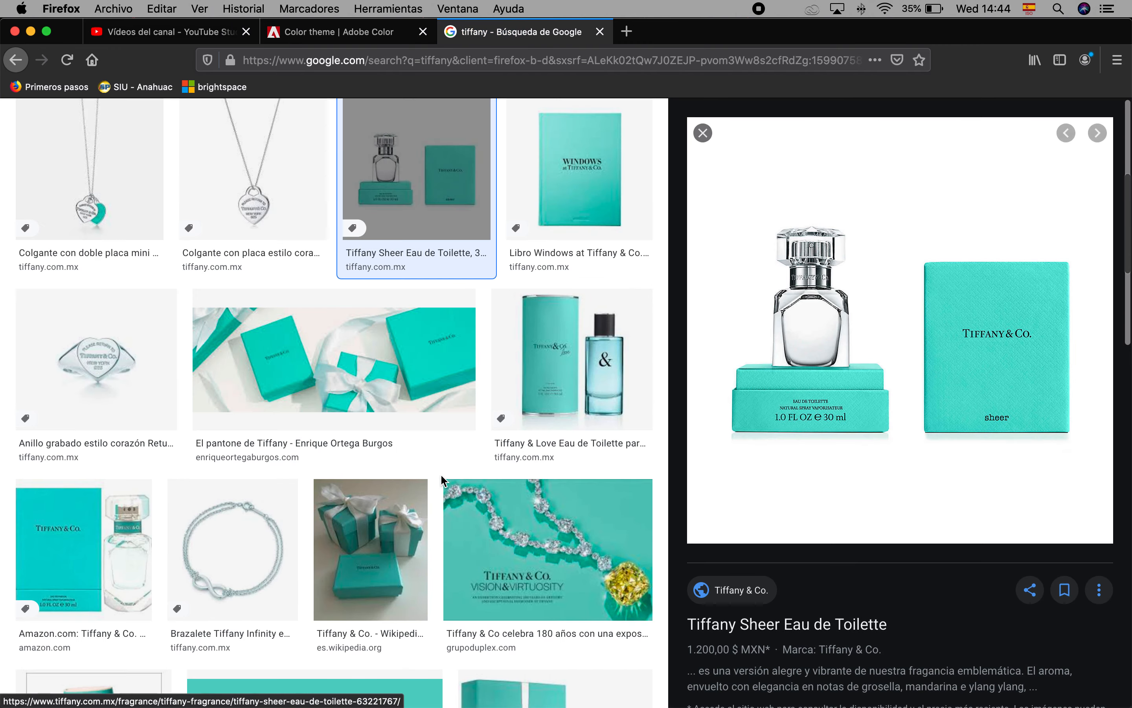
{"action": "left_click", "coordinate": [378, 354]}
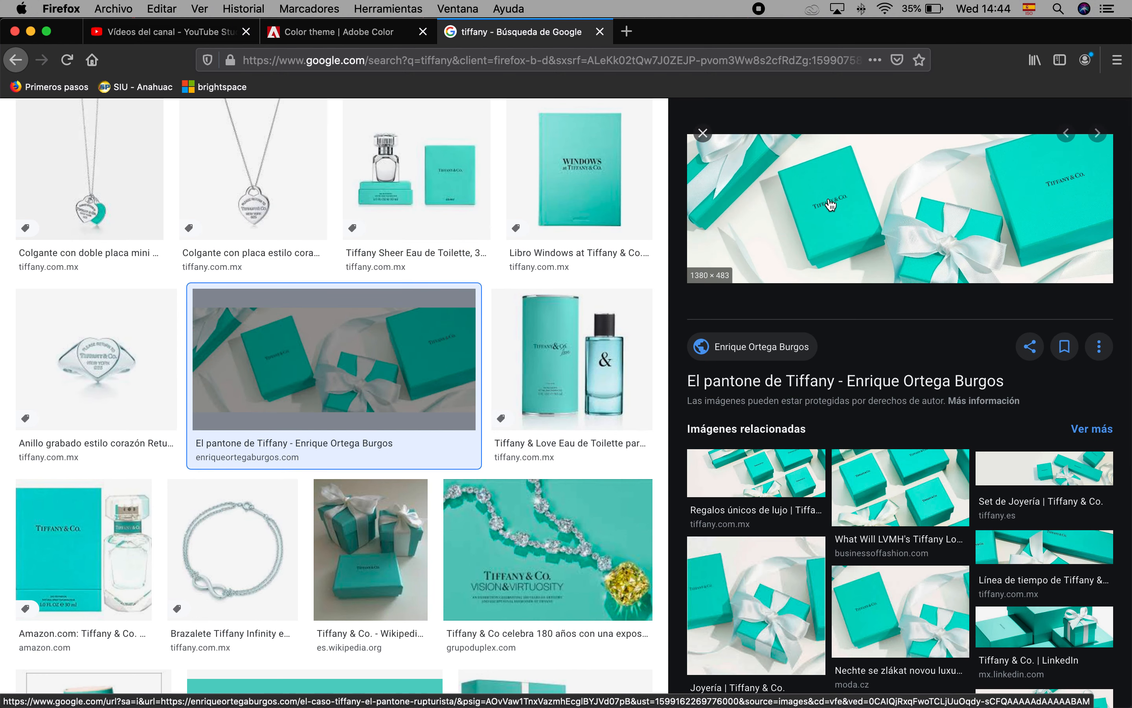
{"action": "scroll", "coordinate": [528, 485], "scroll_direction": "down", "scroll_amount": 5}
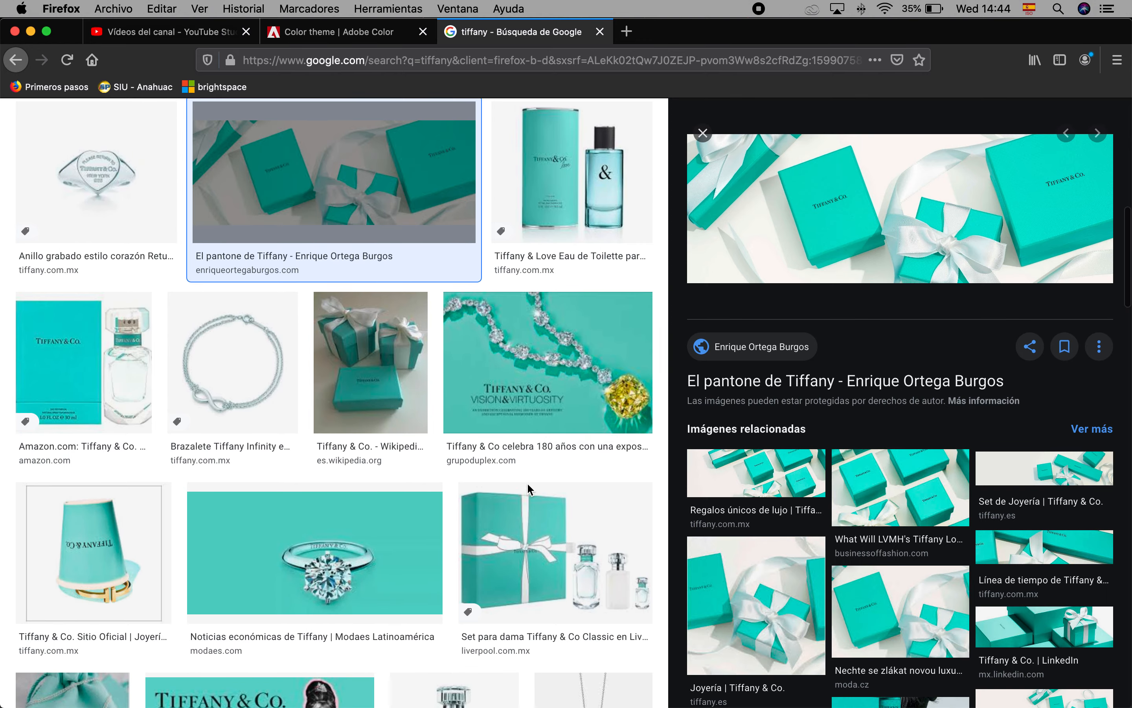
{"action": "scroll", "coordinate": [527, 489], "scroll_direction": "down", "scroll_amount": 4}
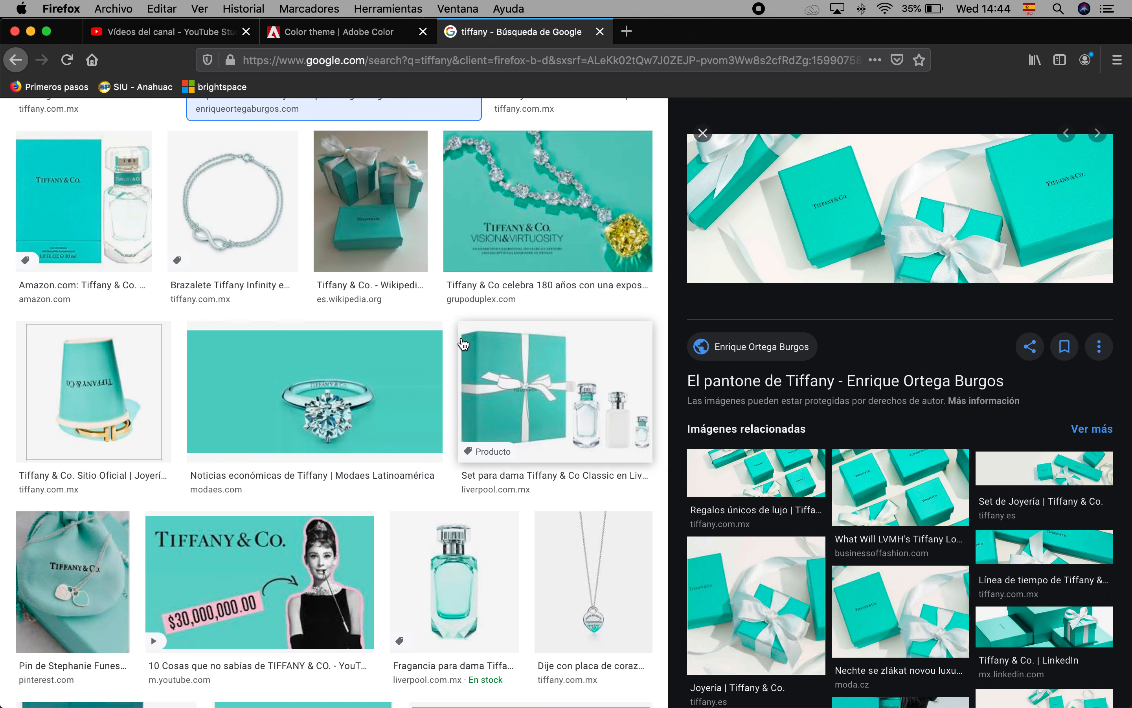
Search images for "liverpool" and preview the pink Liverpool pocket app logo
{"action": "scroll", "coordinate": [332, 423], "scroll_direction": "up", "scroll_amount": 15}
{"action": "left_click", "coordinate": [177, 132]}
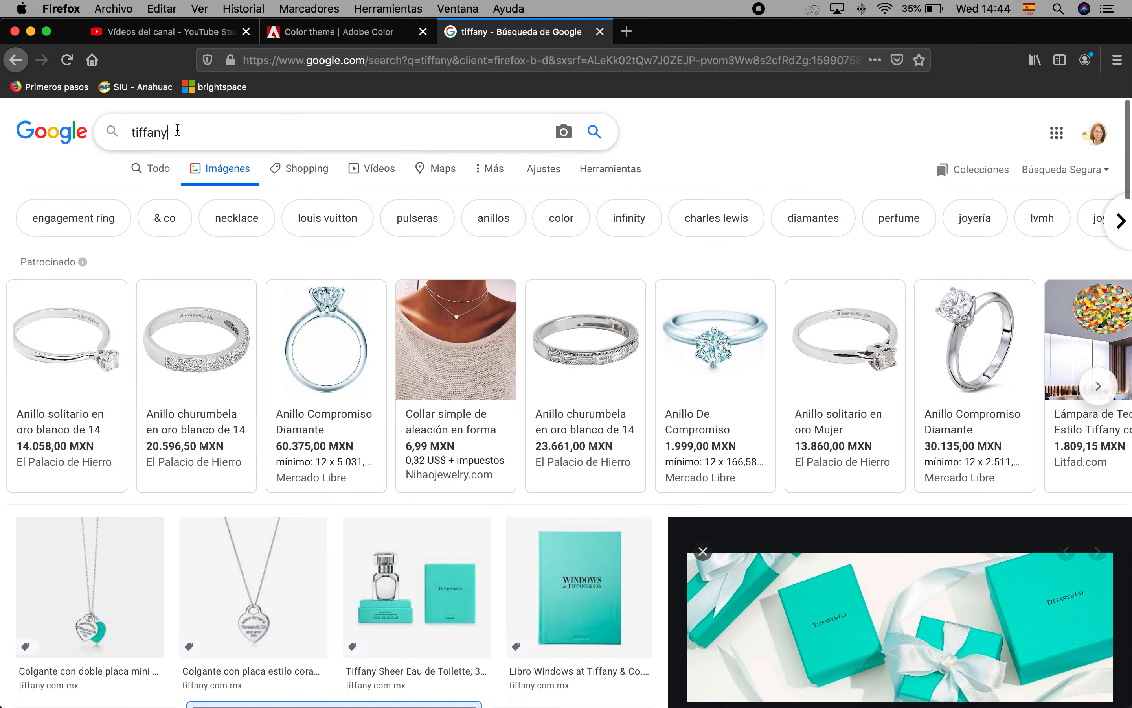
{"action": "double_click", "coordinate": [177, 132]}
{"action": "type", "text": "liverpool"}
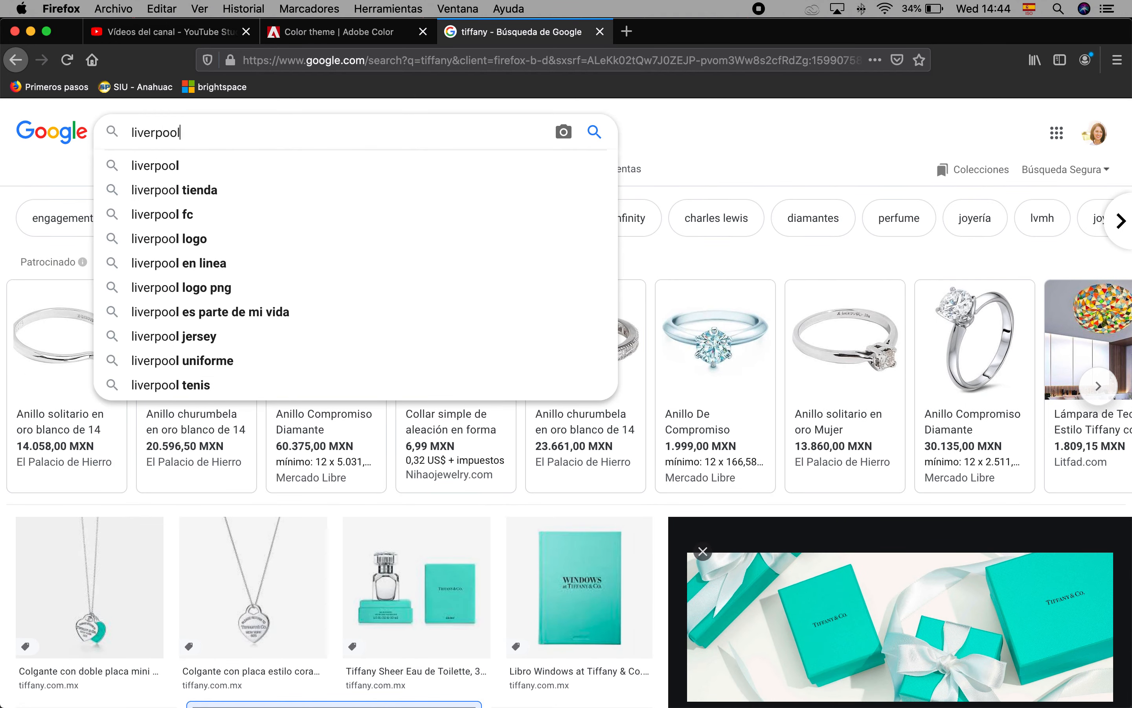
{"action": "key", "text": "Return"}
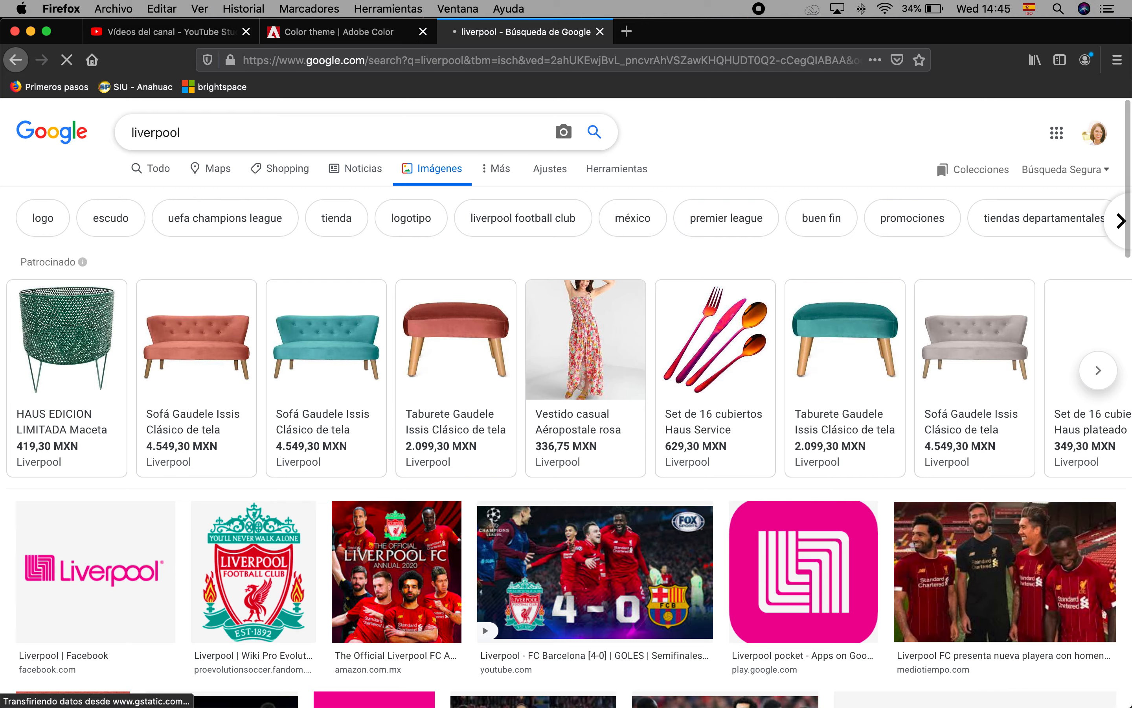
{"action": "left_click", "coordinate": [835, 545]}
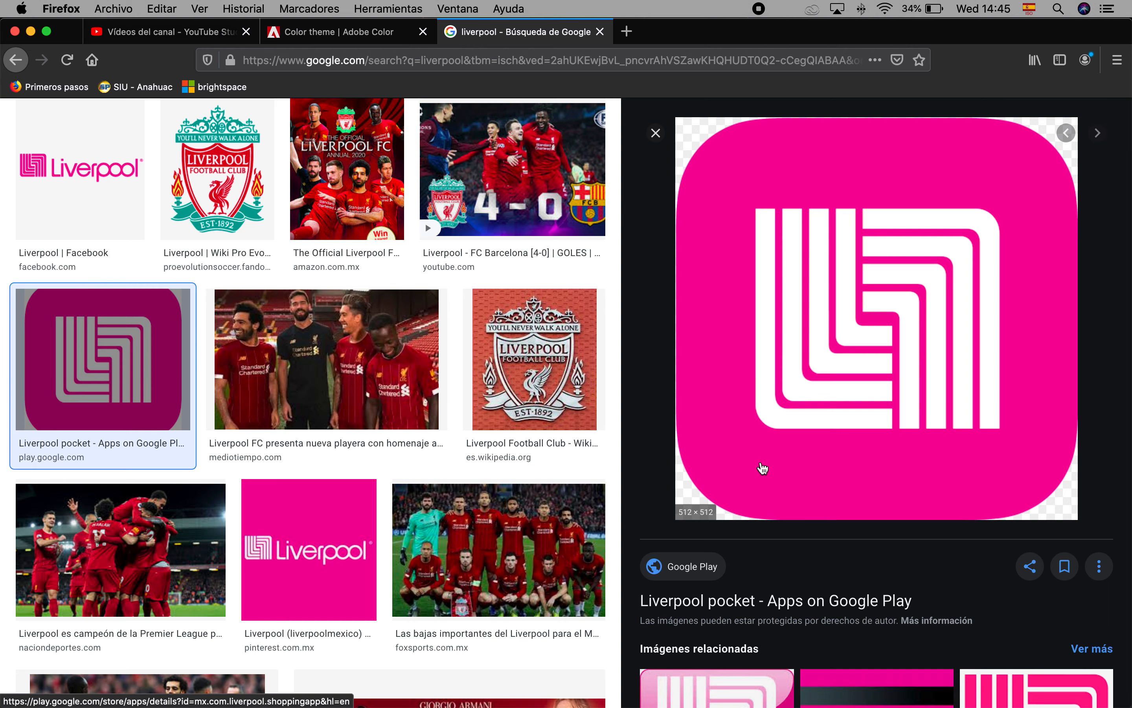
{"action": "scroll", "coordinate": [538, 449], "scroll_direction": "up", "scroll_amount": 8}
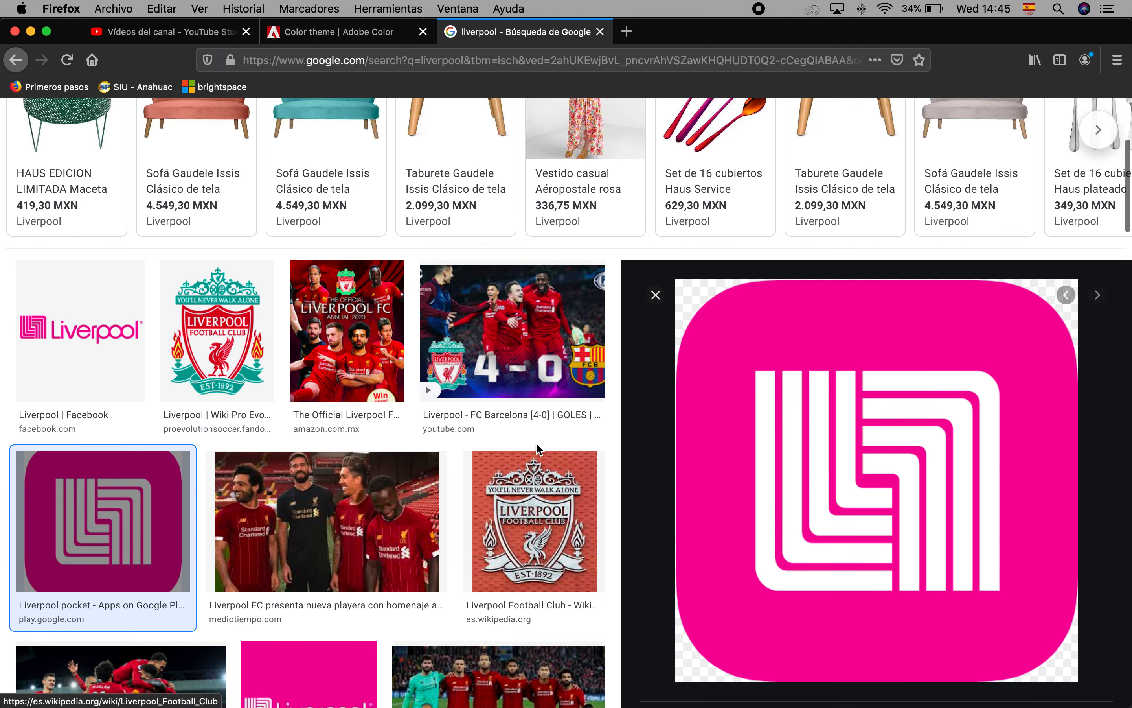
Search images for "coca cola pantone"
{"action": "left_click_drag", "start_coordinate": [205, 132], "coordinate": [131, 133]}
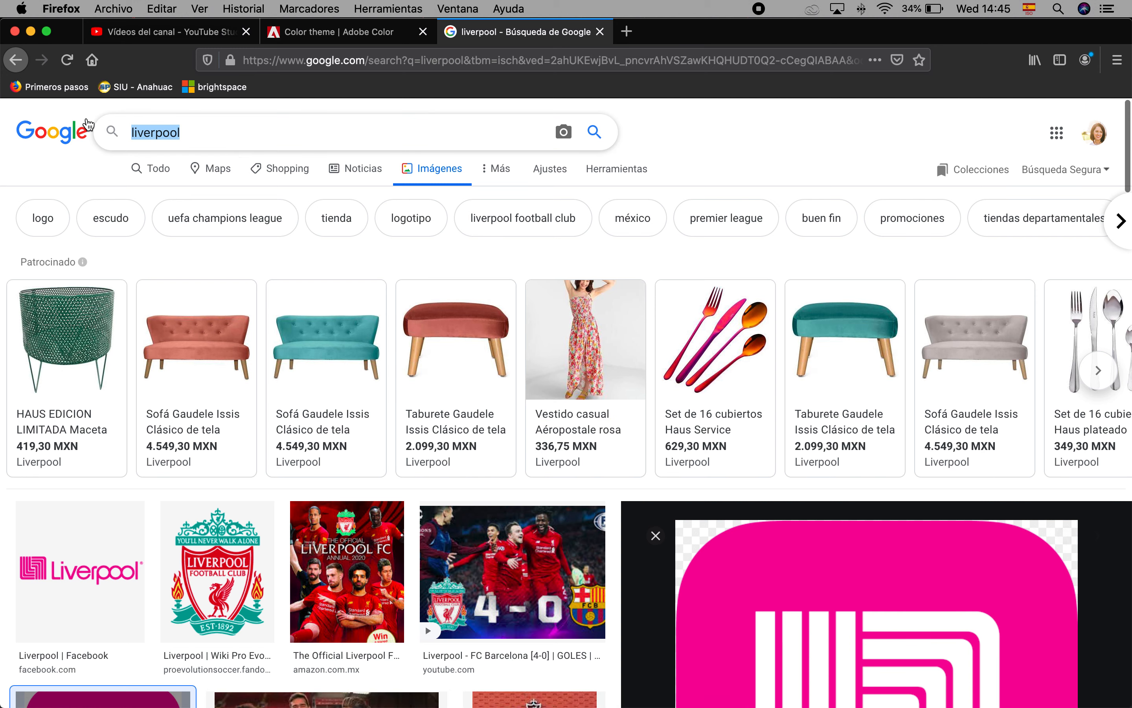
{"action": "type", "text": "o"}
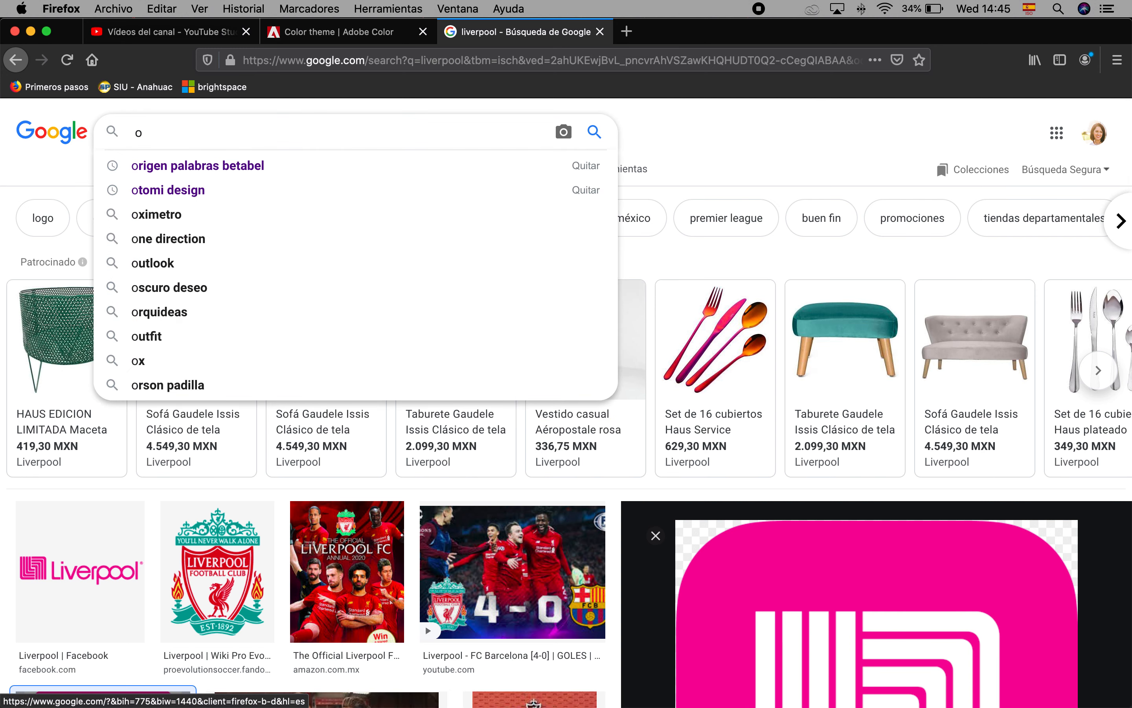
{"action": "key", "text": "BackSpace"}
{"action": "type", "text": "coca cola pantone"}
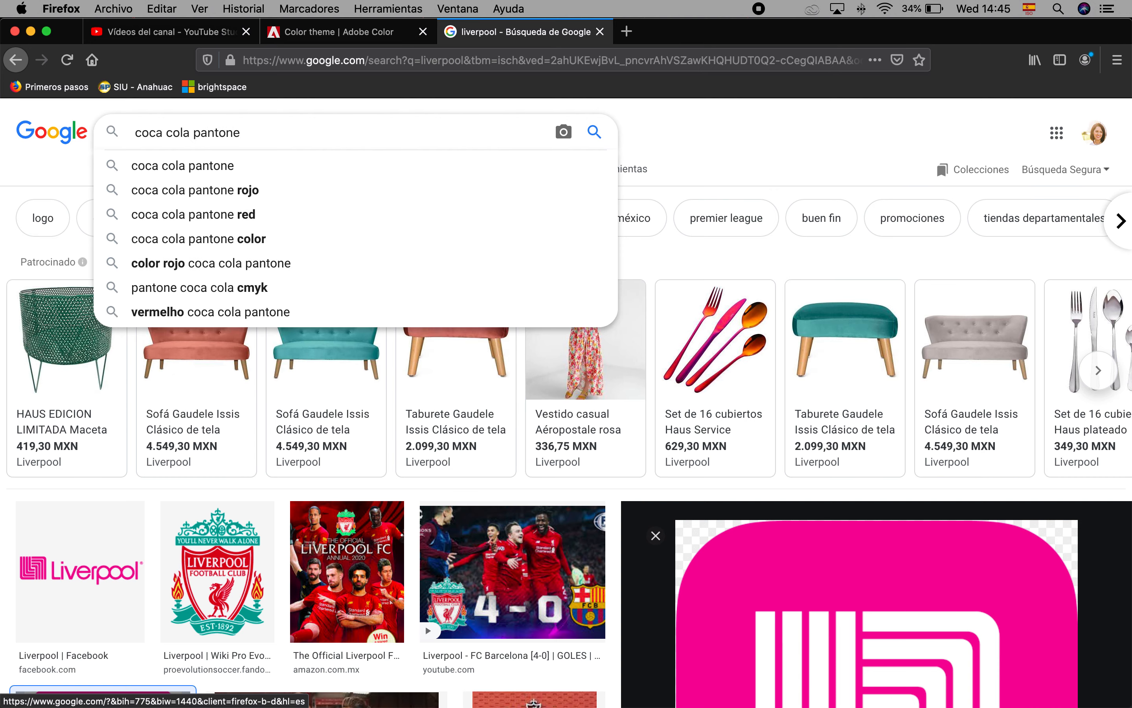
{"action": "key", "text": "Return"}
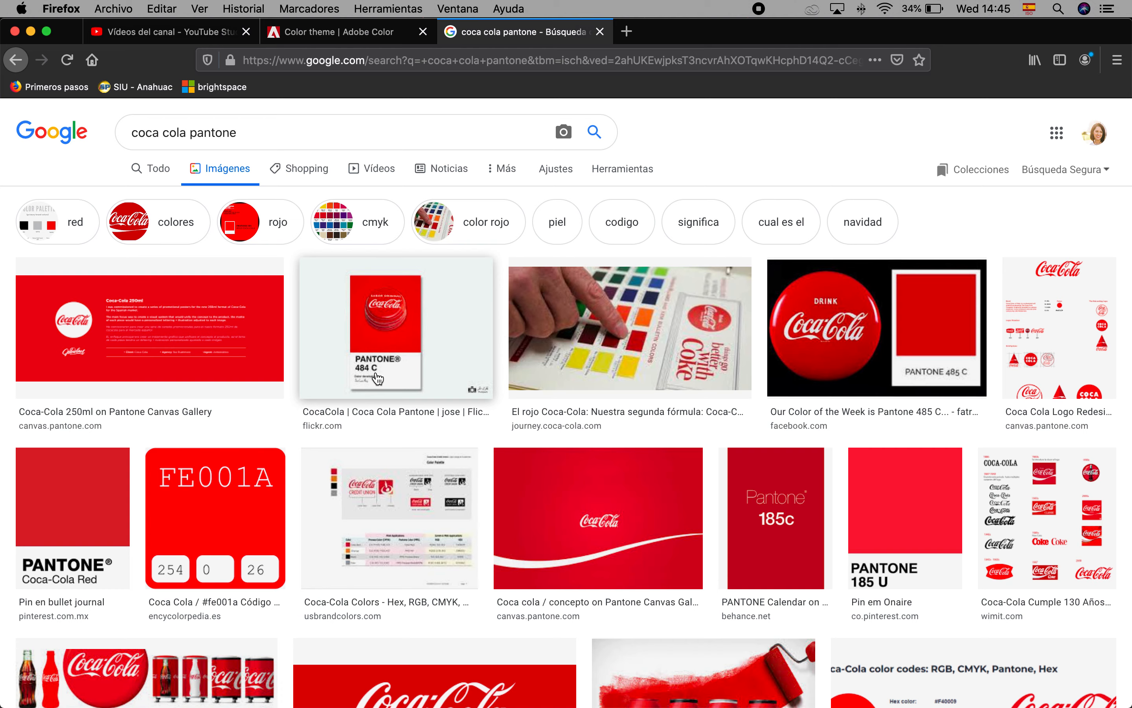
Switch to Illustrator, draw a pink circle below the three on the second artboard, and place a copy beside it
{"action": "mouse_move", "coordinate": [655, 703]}
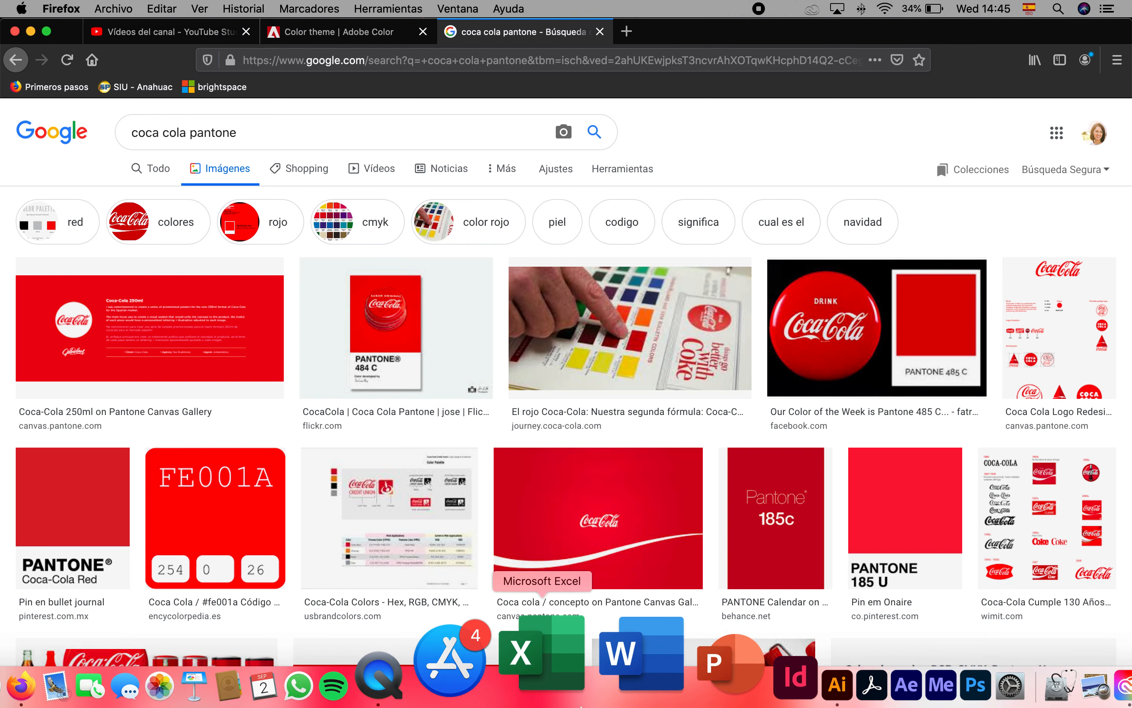
{"action": "left_click", "coordinate": [706, 656]}
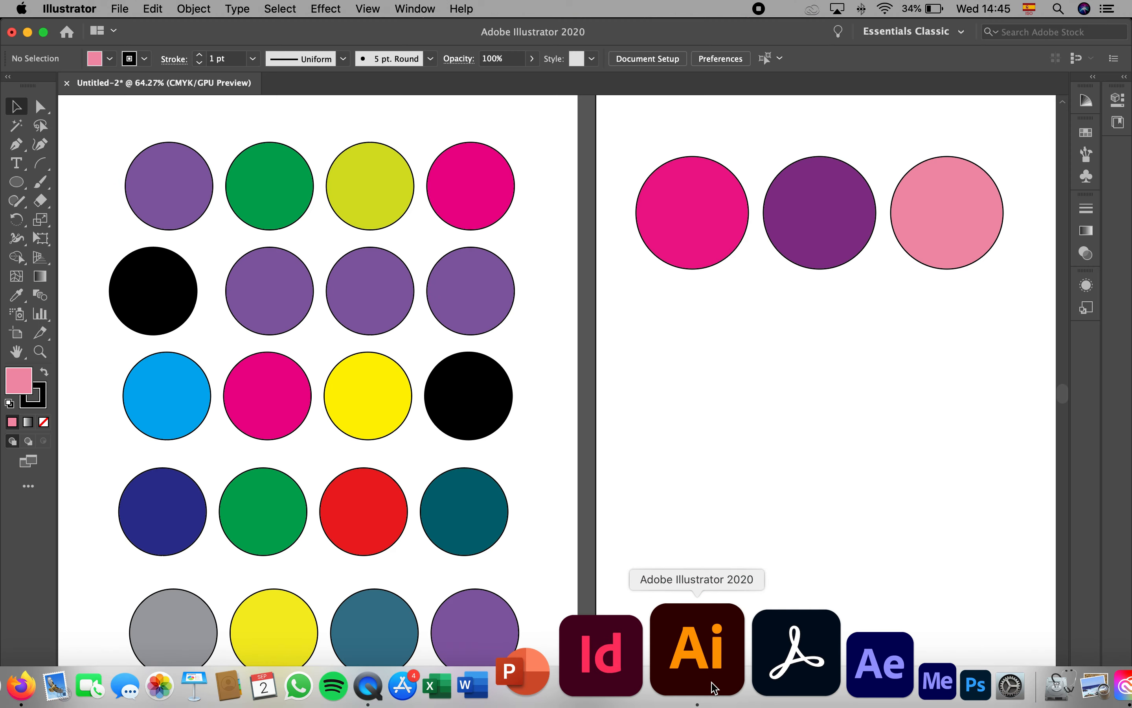
{"action": "left_click", "coordinate": [17, 182]}
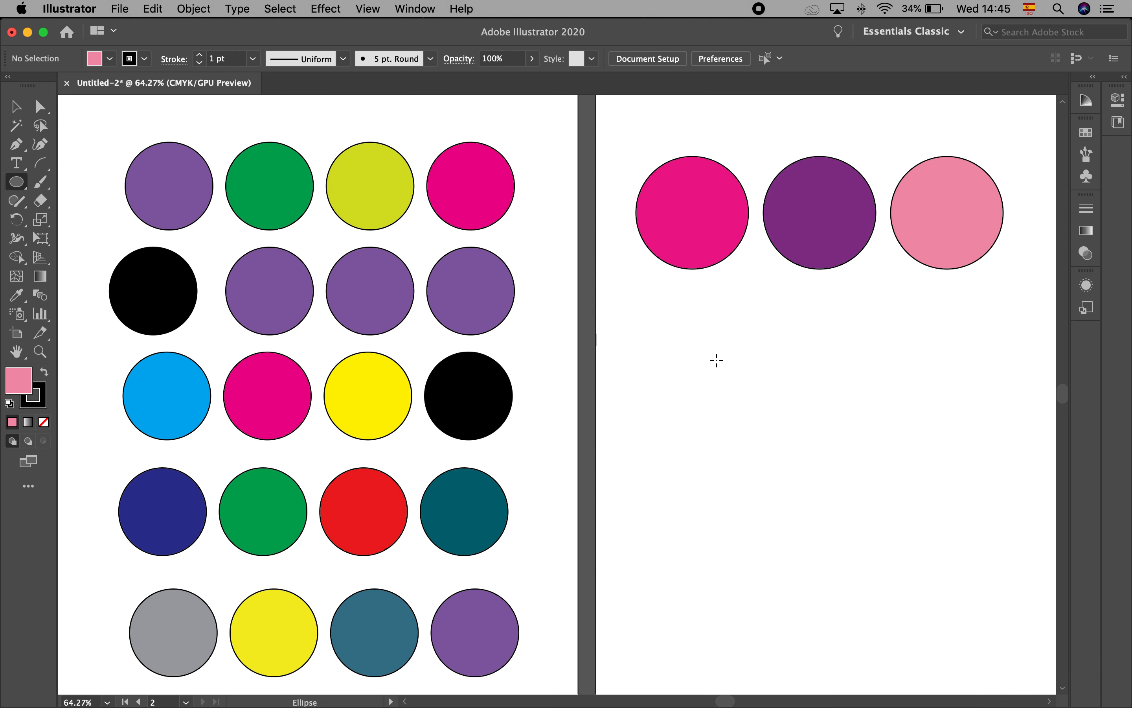
{"action": "left_click_drag", "start_coordinate": [673, 334], "coordinate": [782, 450]}
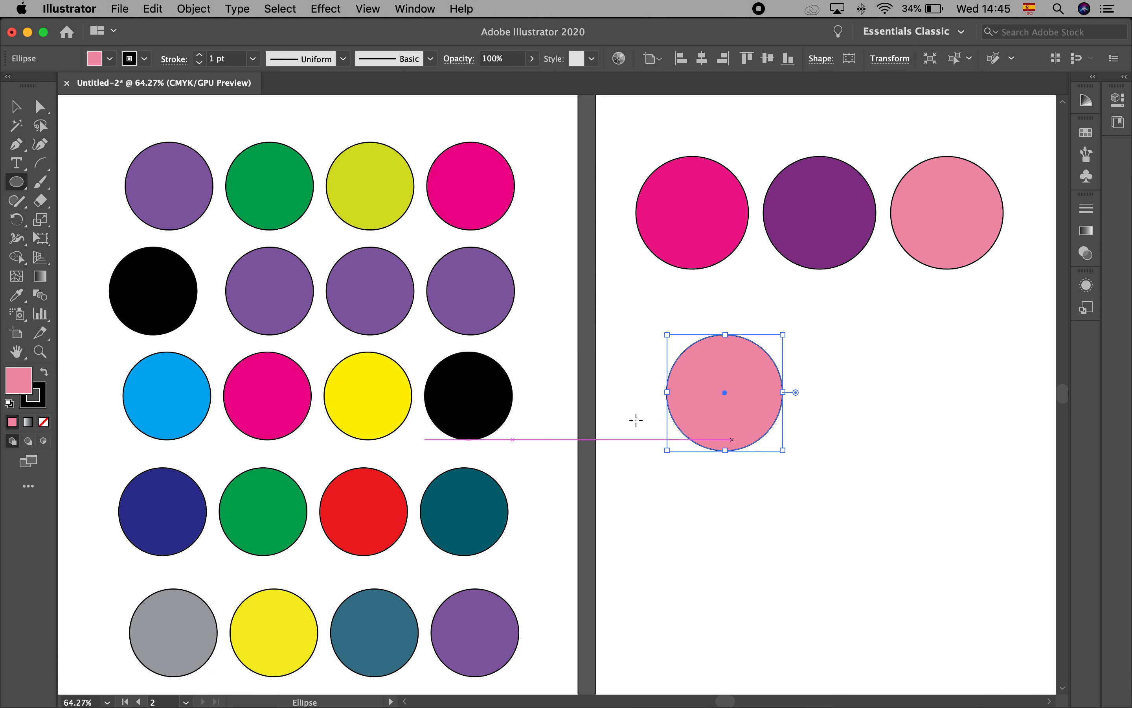
{"action": "left_click", "coordinate": [14, 106]}
{"action": "left_click_drag", "start_coordinate": [738, 361], "coordinate": [937, 358]}
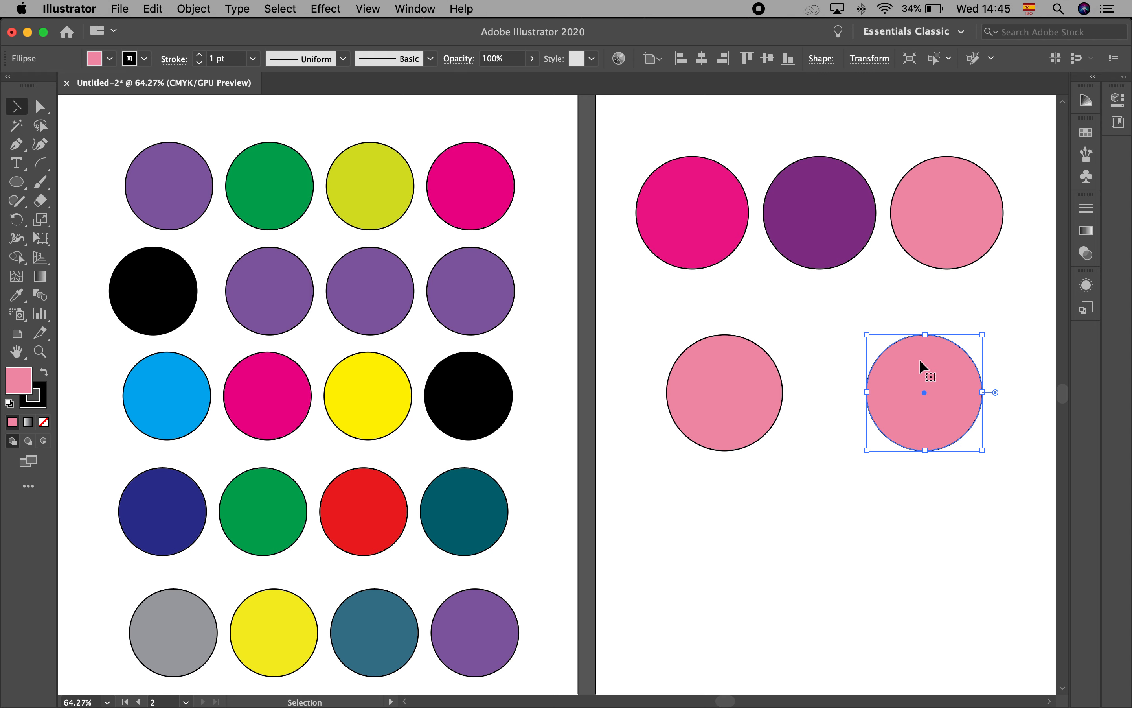
{"action": "left_click", "coordinate": [798, 529]}
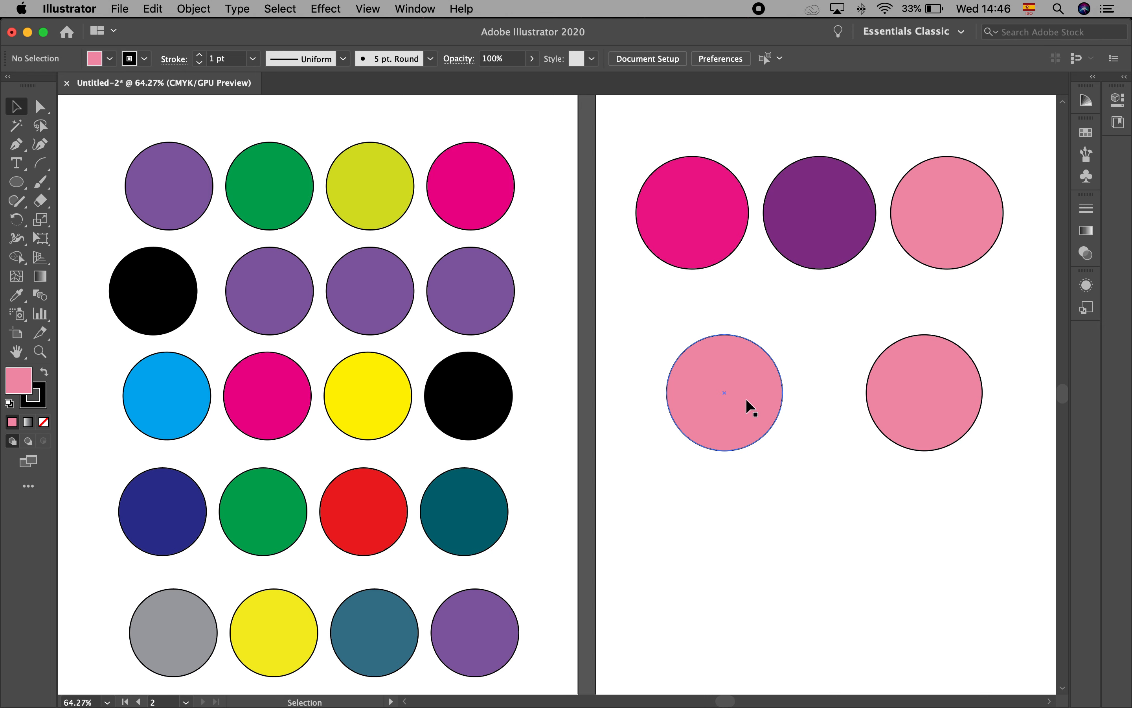
Open the PANTONE+ Solid Coated color book and enlarge it to show more swatches
{"action": "left_click", "coordinate": [110, 58]}
{"action": "left_click", "coordinate": [220, 73]}
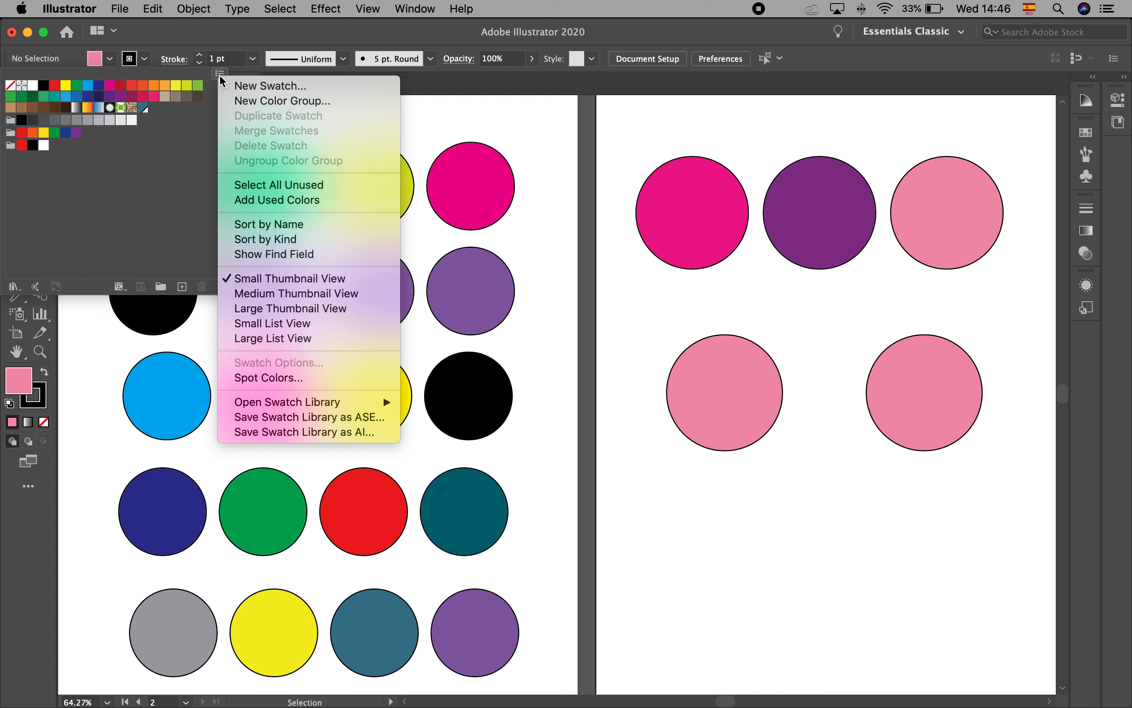
{"action": "mouse_move", "coordinate": [321, 410]}
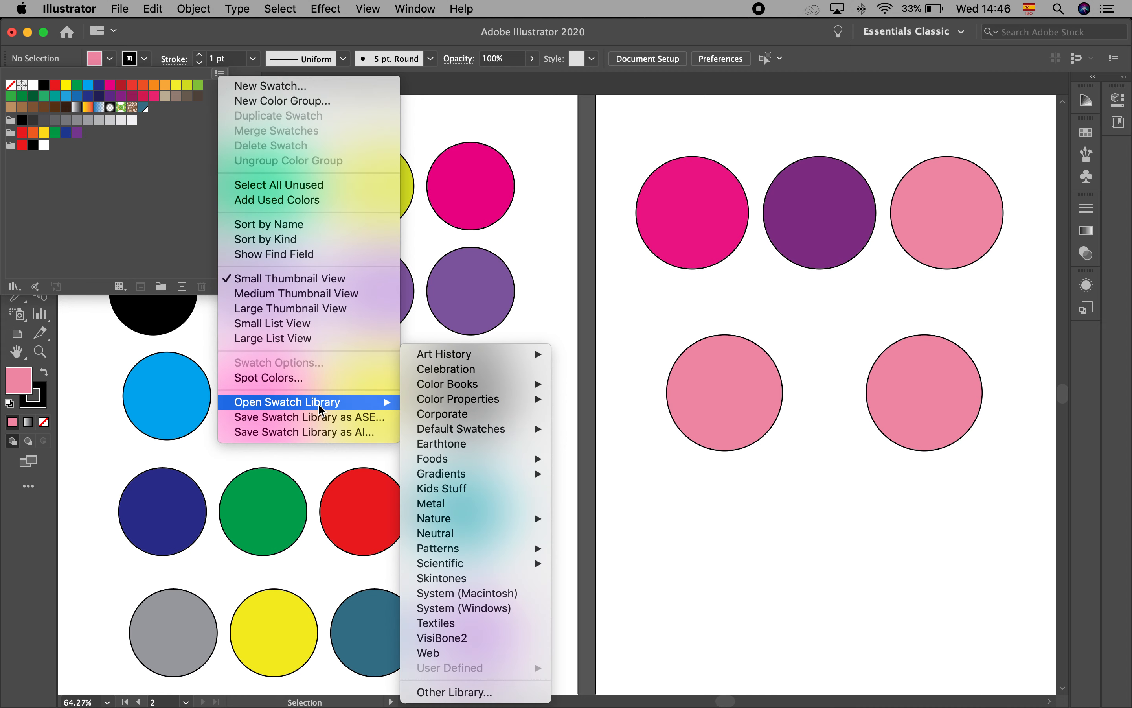
{"action": "mouse_move", "coordinate": [385, 401]}
{"action": "mouse_move", "coordinate": [438, 391]}
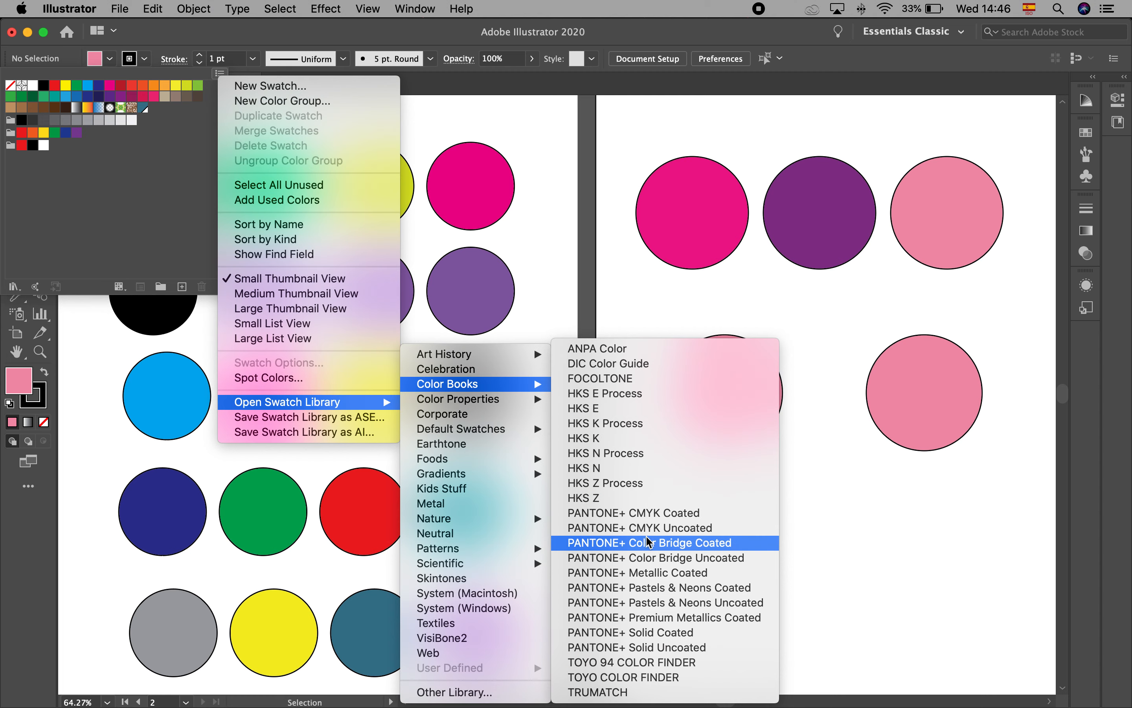
{"action": "left_click", "coordinate": [655, 634]}
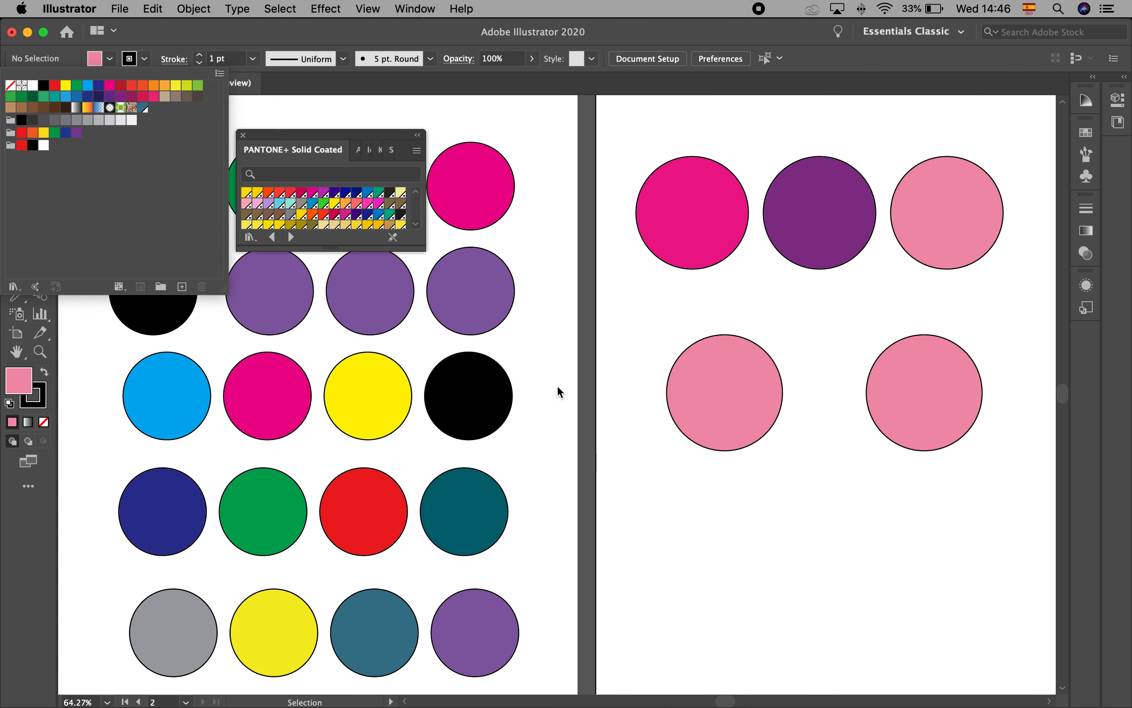
{"action": "left_click_drag", "start_coordinate": [423, 247], "coordinate": [467, 330]}
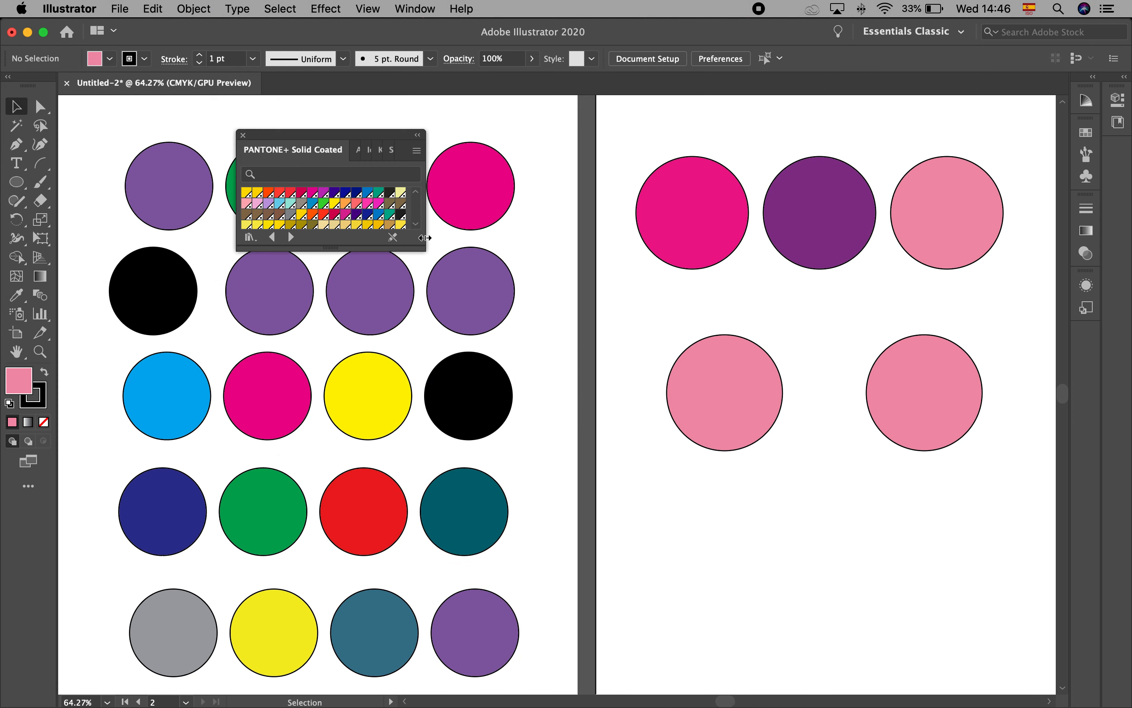
{"action": "left_click_drag", "start_coordinate": [420, 245], "coordinate": [458, 344]}
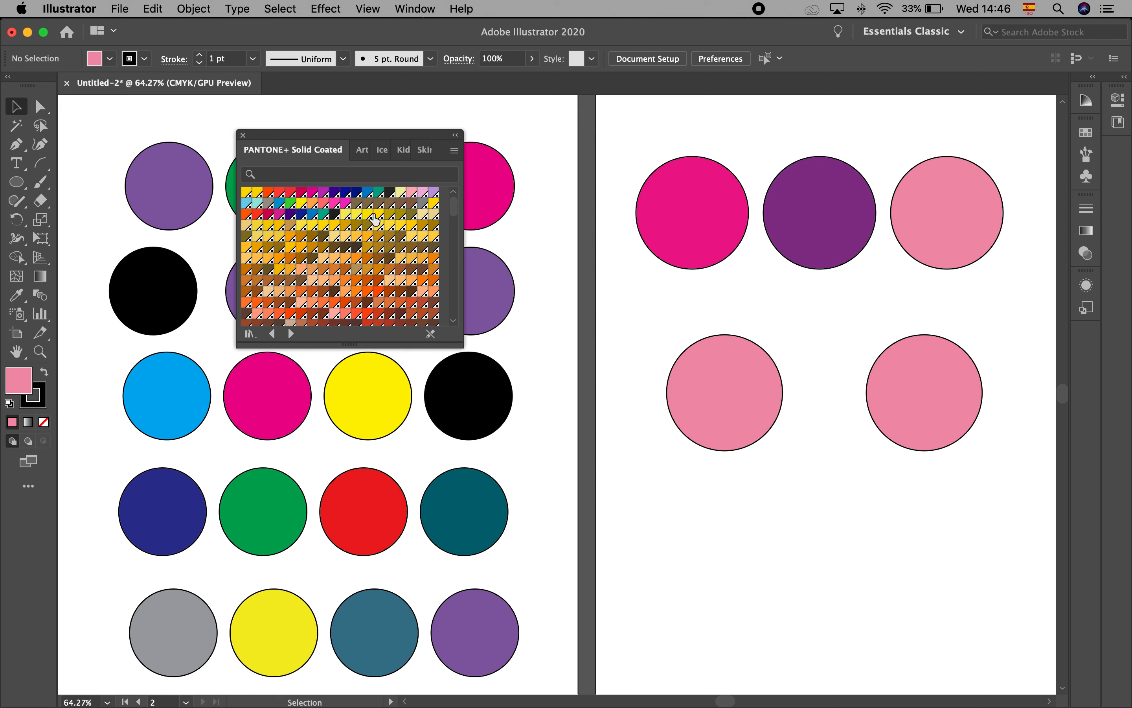
Find "Rho" in the Pantone library, fill the left circle of the lower row with the magenta swatch, and close the library
{"action": "left_click", "coordinate": [300, 173]}
{"action": "type", "text": "Rh"}
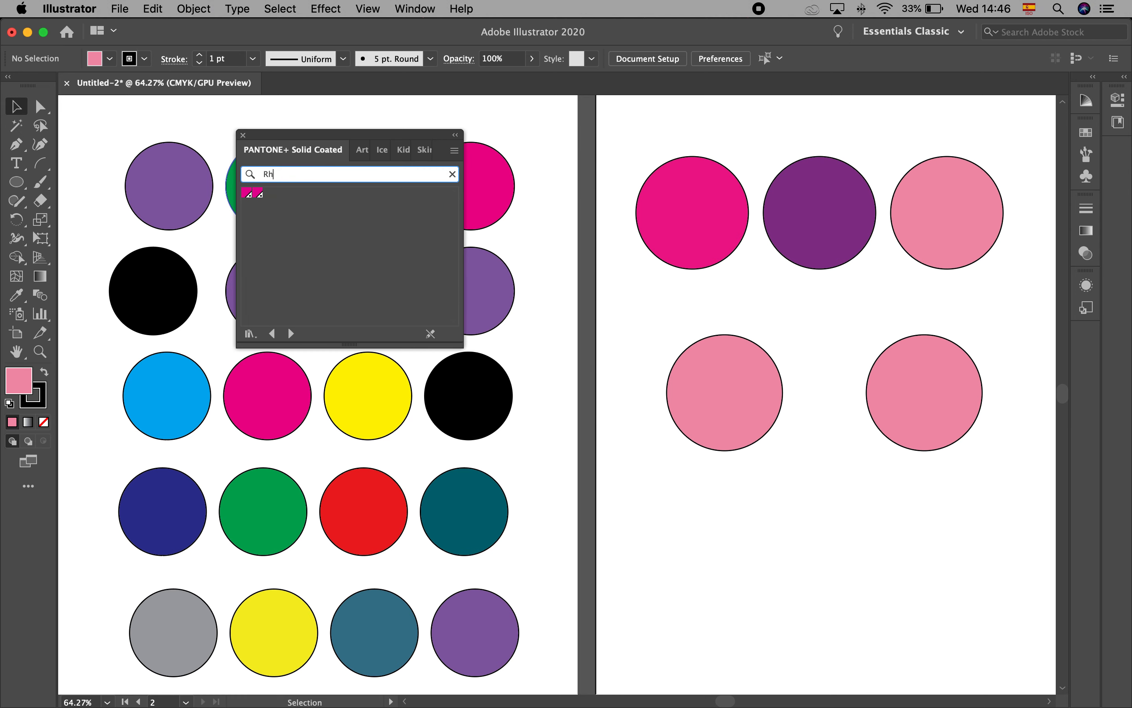
{"action": "left_click", "coordinate": [725, 392]}
{"action": "left_click", "coordinate": [247, 192]}
{"action": "left_click", "coordinate": [243, 135]}
Select the right pink circle in the lower row and reopen the PANTONE+ Solid Coated color book
{"action": "scroll", "coordinate": [748, 384], "scroll_direction": "right", "scroll_amount": 5}
{"action": "left_click", "coordinate": [762, 376]}
{"action": "left_click", "coordinate": [110, 59]}
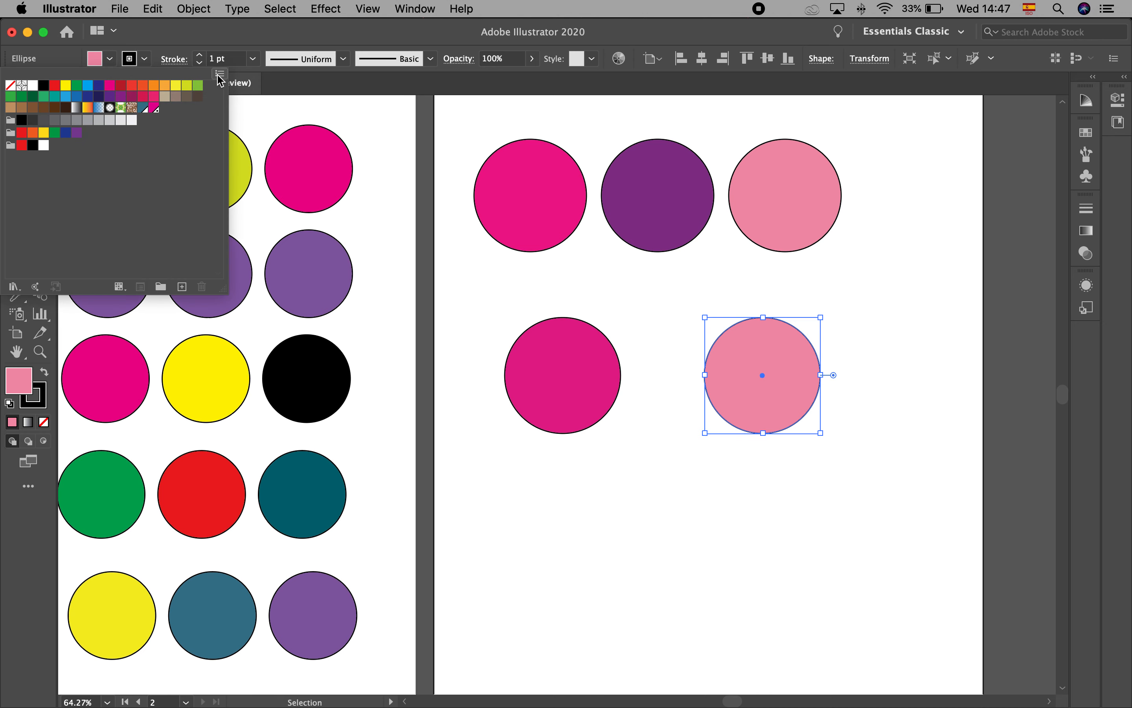
{"action": "left_click", "coordinate": [219, 76]}
{"action": "mouse_move", "coordinate": [345, 404]}
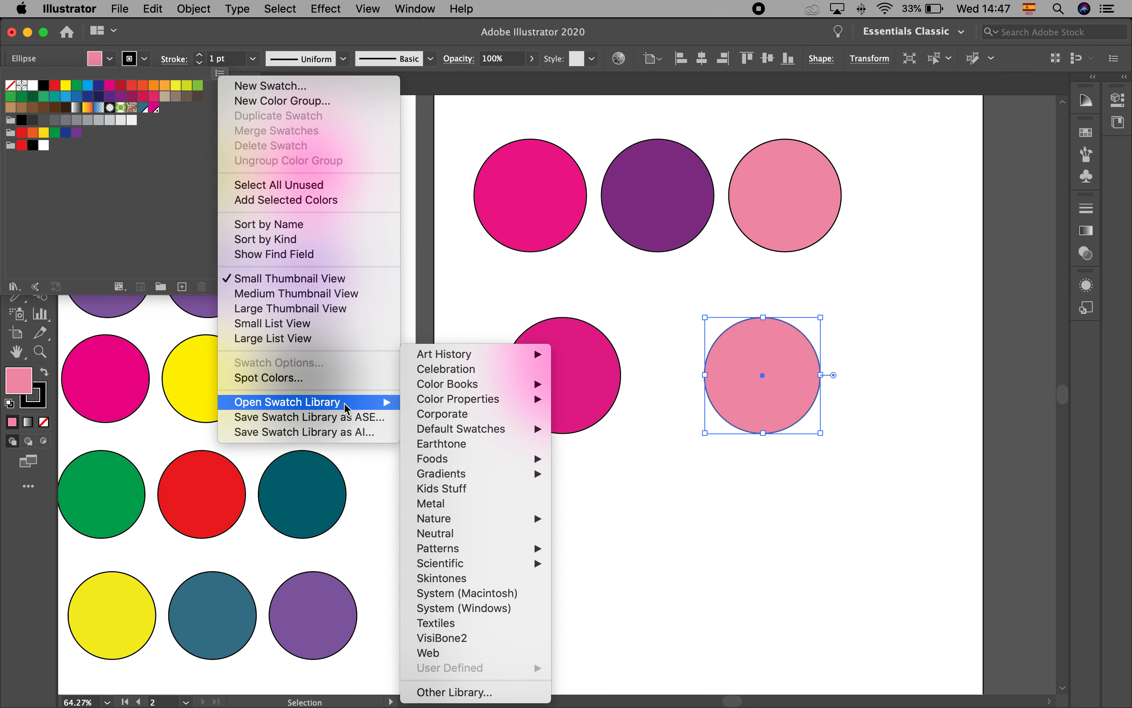
{"action": "mouse_move", "coordinate": [478, 386]}
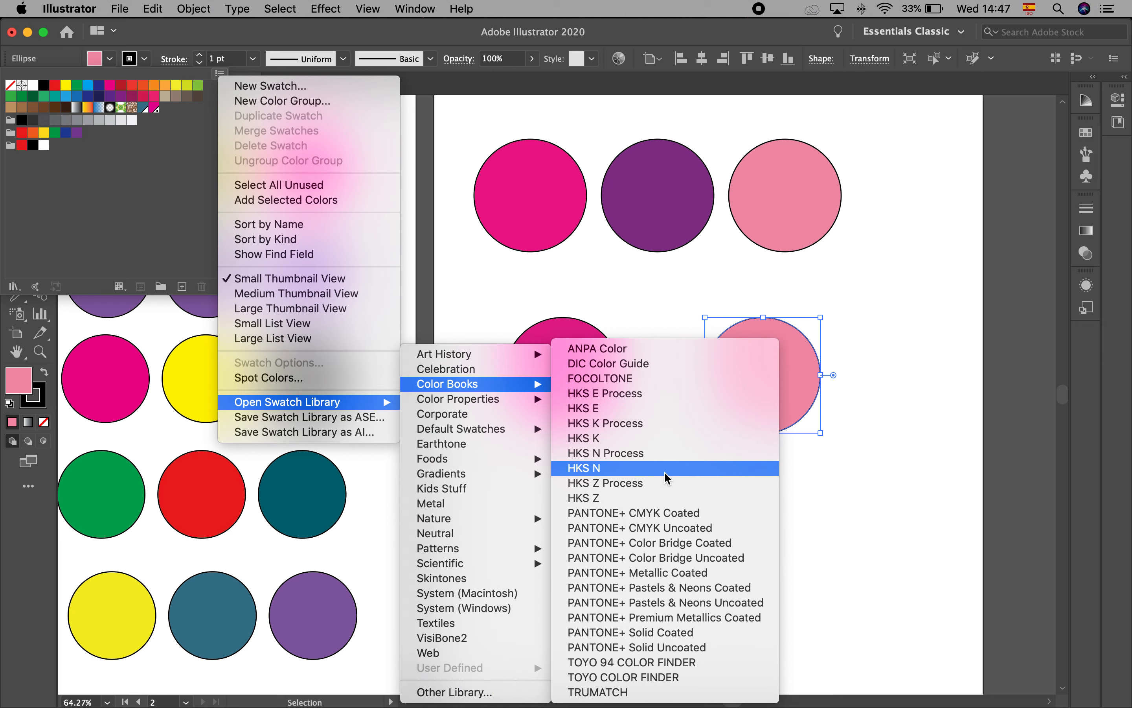
{"action": "left_click", "coordinate": [702, 632]}
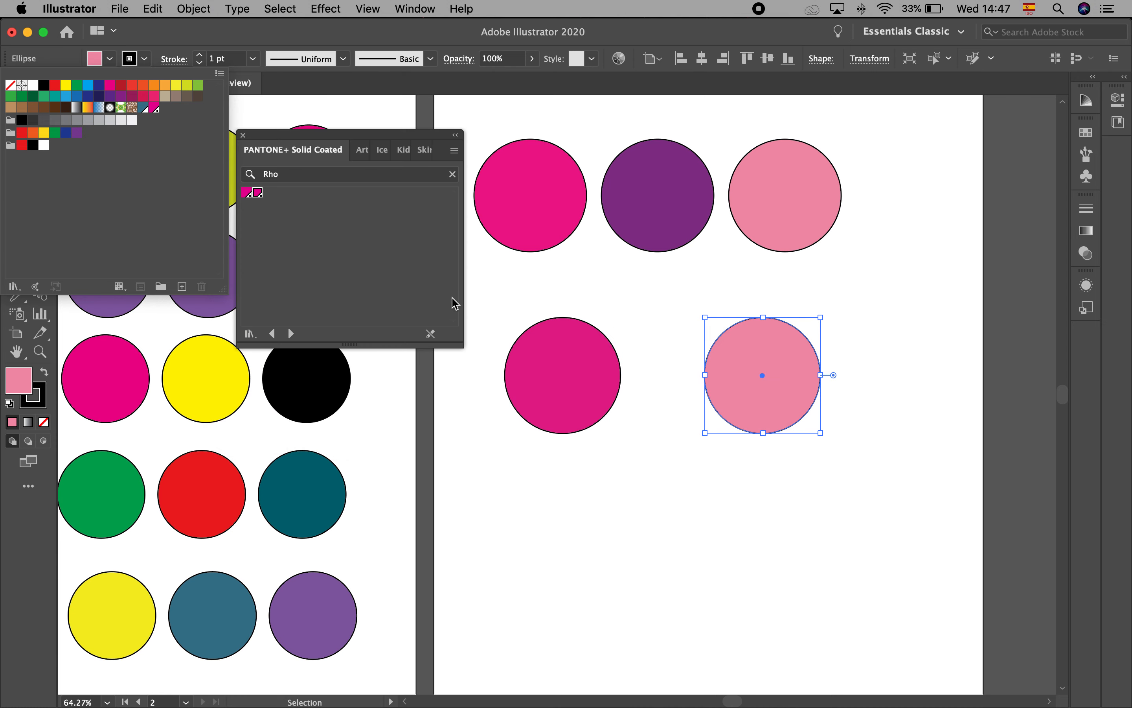
Search the library for 485, check the Coca-Cola reference in Firefox, and fill the selected circle with the red swatch in Illustrator
{"action": "left_click", "coordinate": [280, 176]}
{"action": "double_click", "coordinate": [274, 172]}
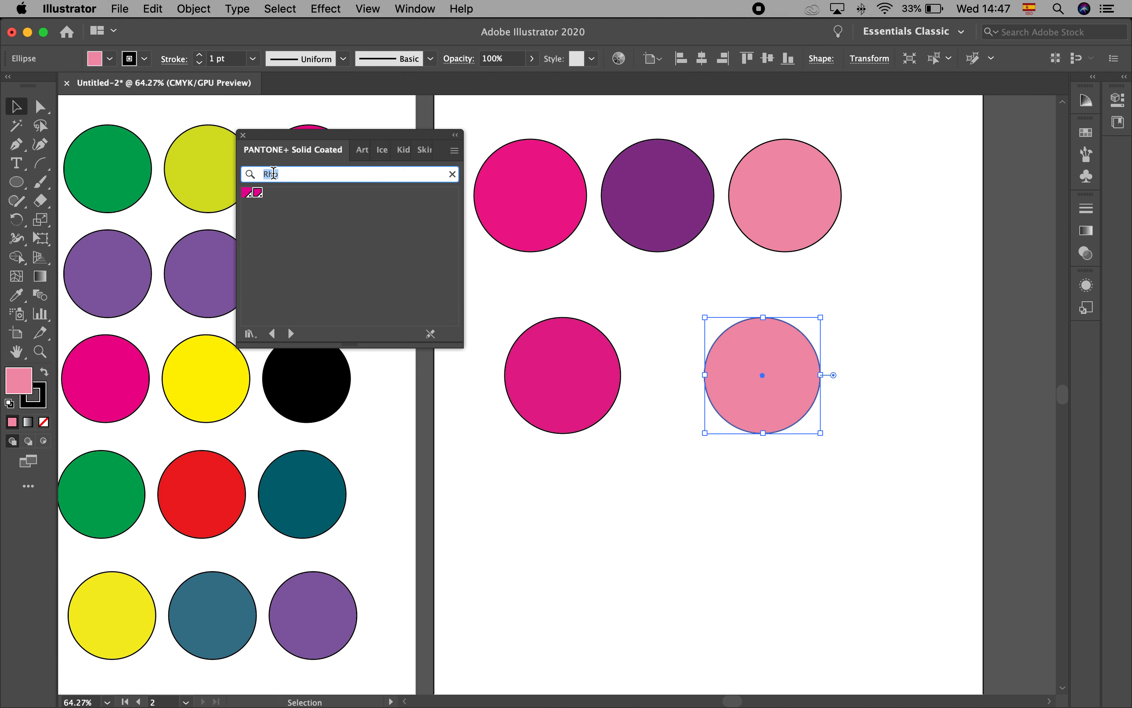
{"action": "type", "text": "485"}
{"action": "left_click", "coordinate": [145, 681]}
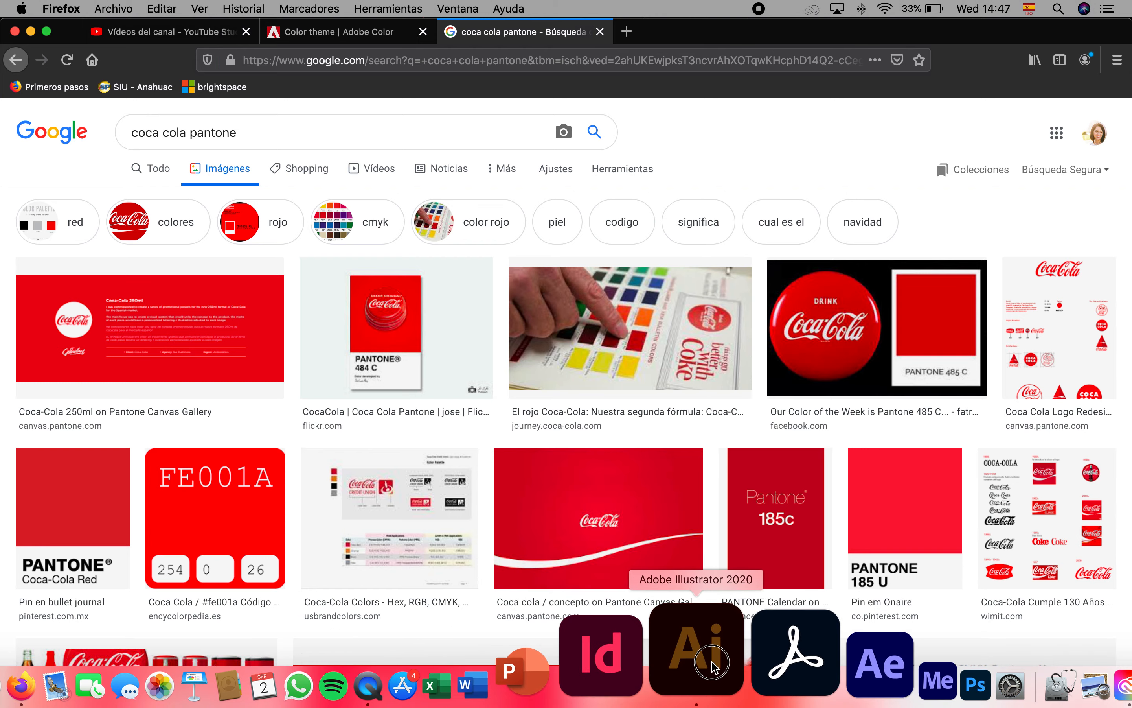
{"action": "left_click", "coordinate": [712, 661]}
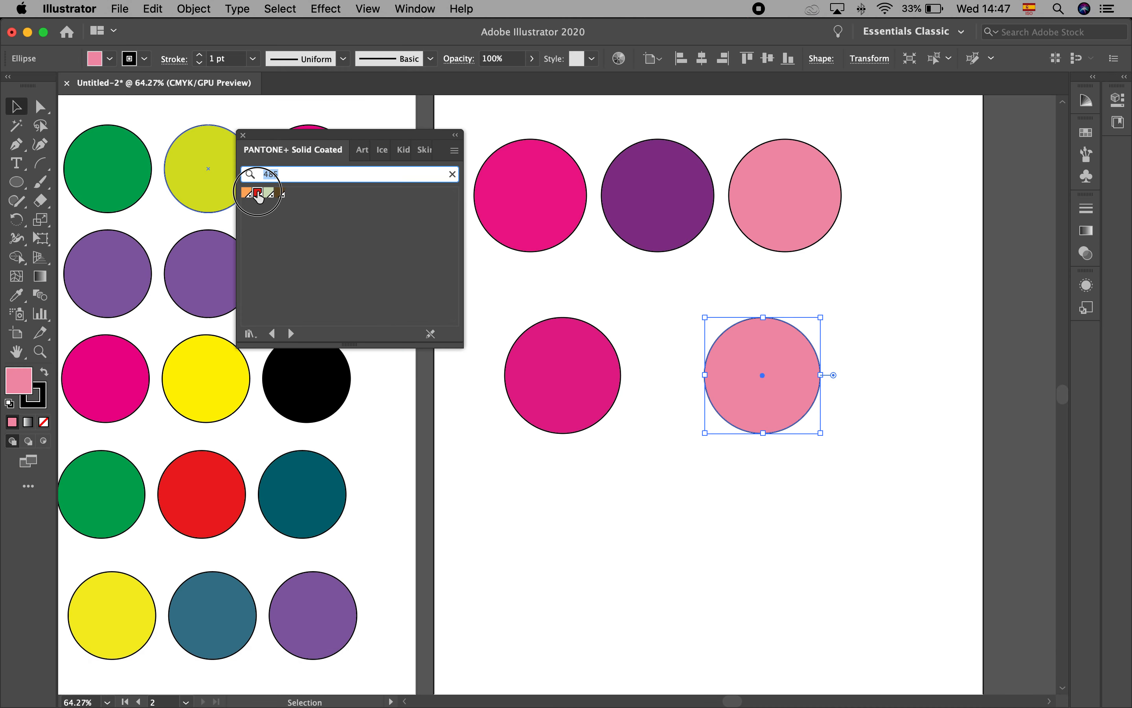
{"action": "left_click", "coordinate": [258, 193]}
{"action": "left_click", "coordinate": [719, 546]}
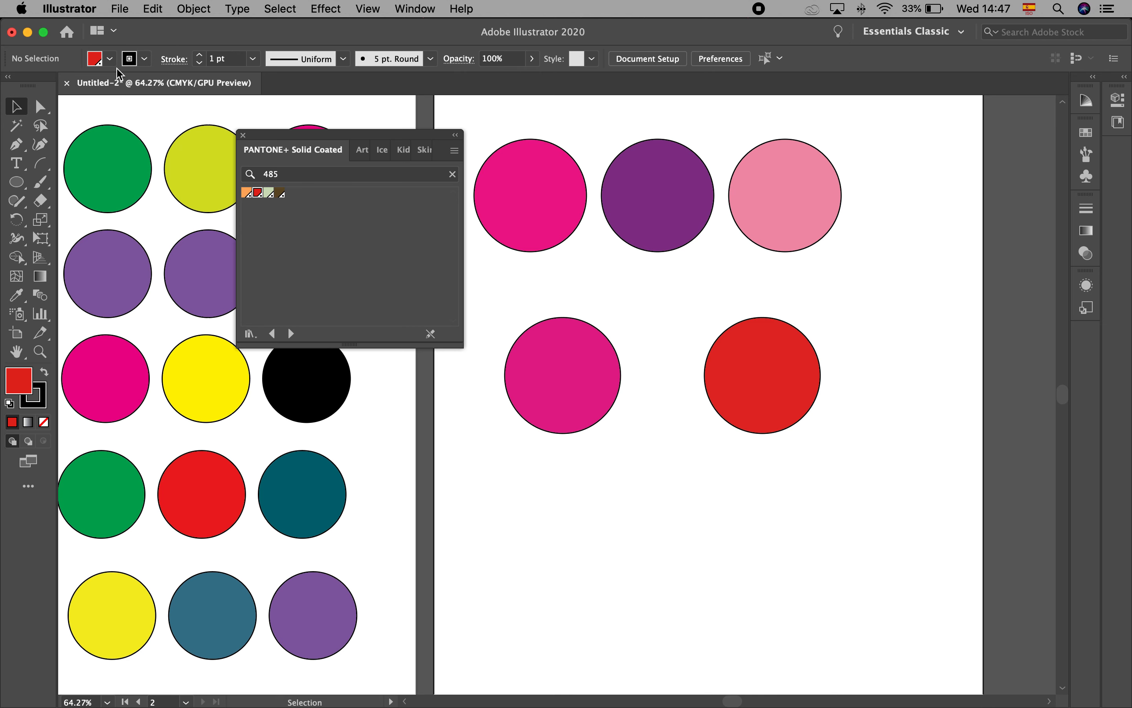
Browse the Color Books swatch libraries for the available Pantone books
{"action": "left_click", "coordinate": [110, 58]}
{"action": "left_click", "coordinate": [220, 74]}
{"action": "mouse_move", "coordinate": [304, 402]}
{"action": "mouse_move", "coordinate": [447, 384]}
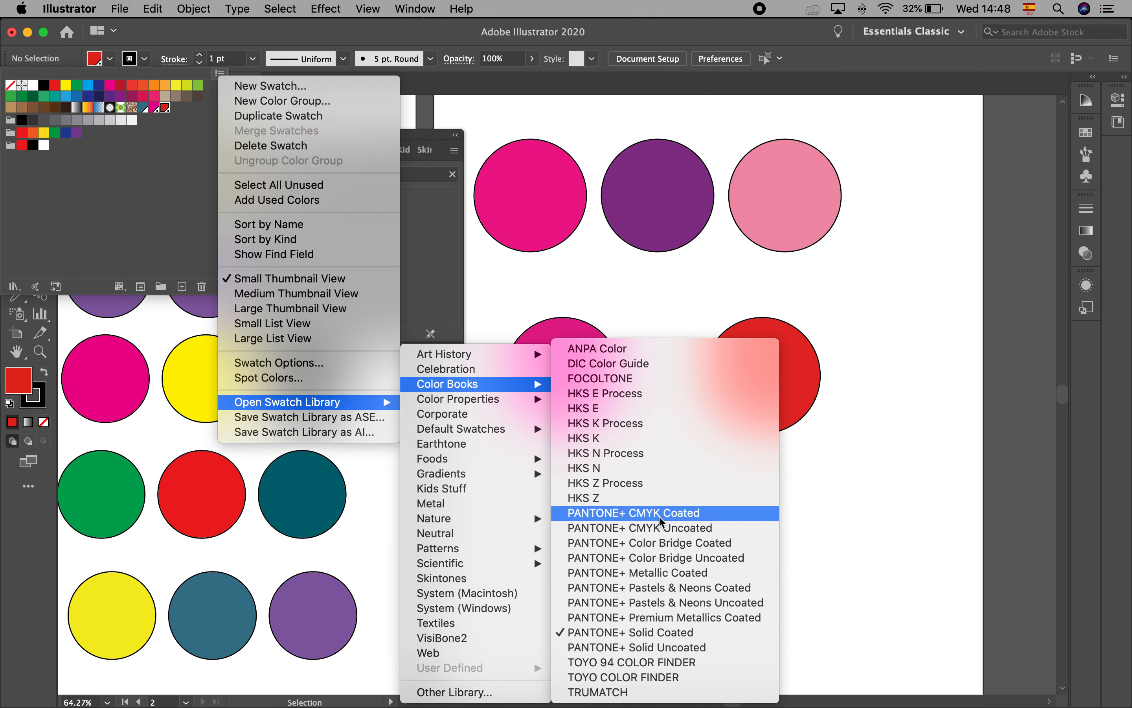